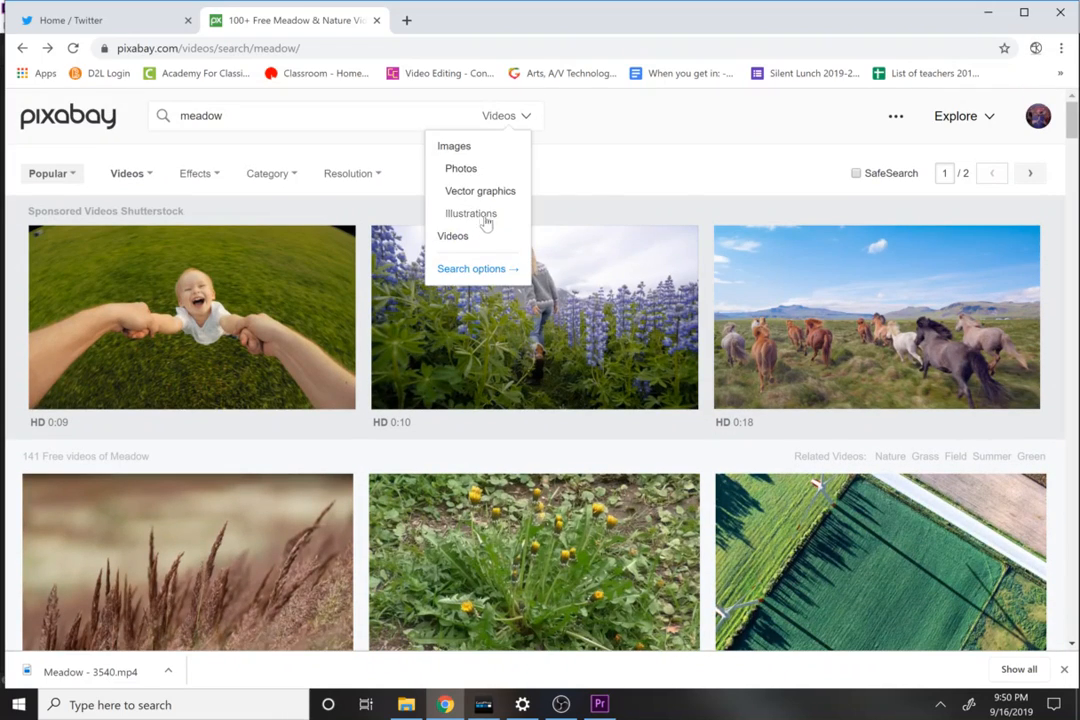
Step: Browse the Pixabay meadow video results for possible background footage
scroll(1075, 148, down, 1)
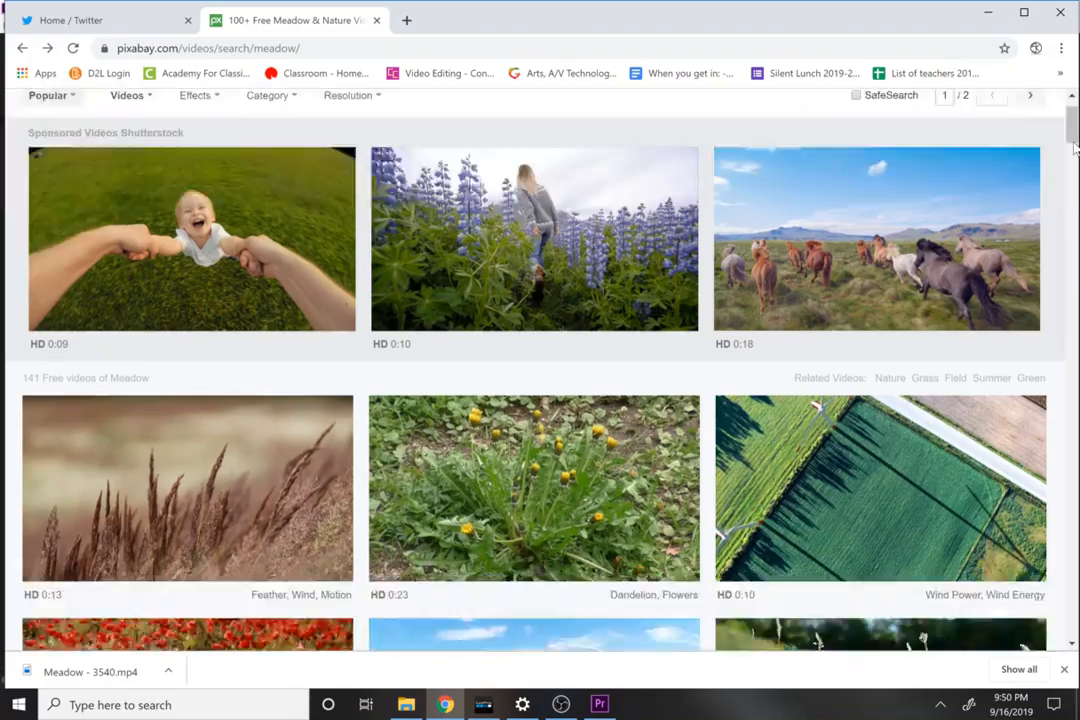
scroll(1075, 148, down, 14)
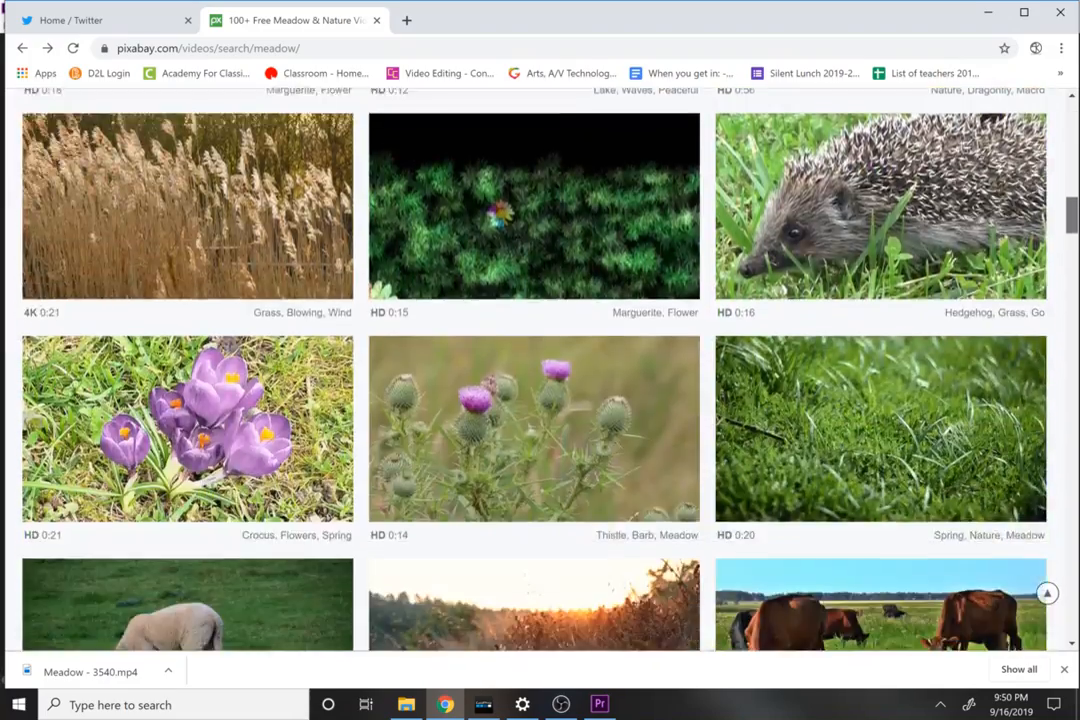
scroll(1065, 243, down, 9)
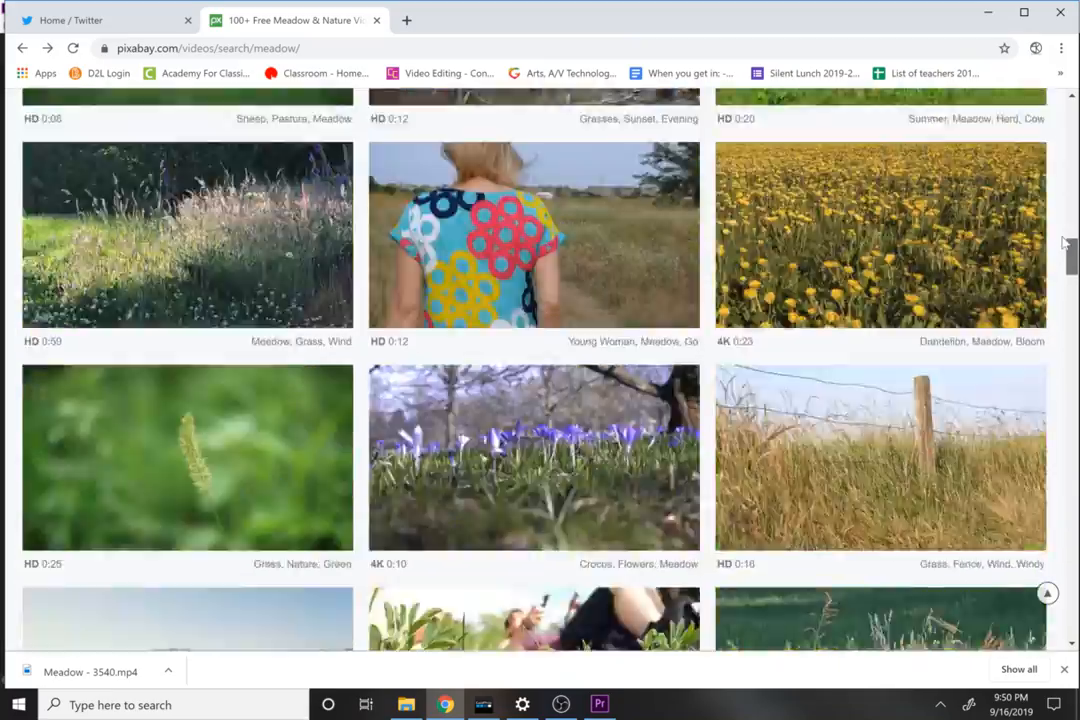
drag(1064, 243, 1066, 362)
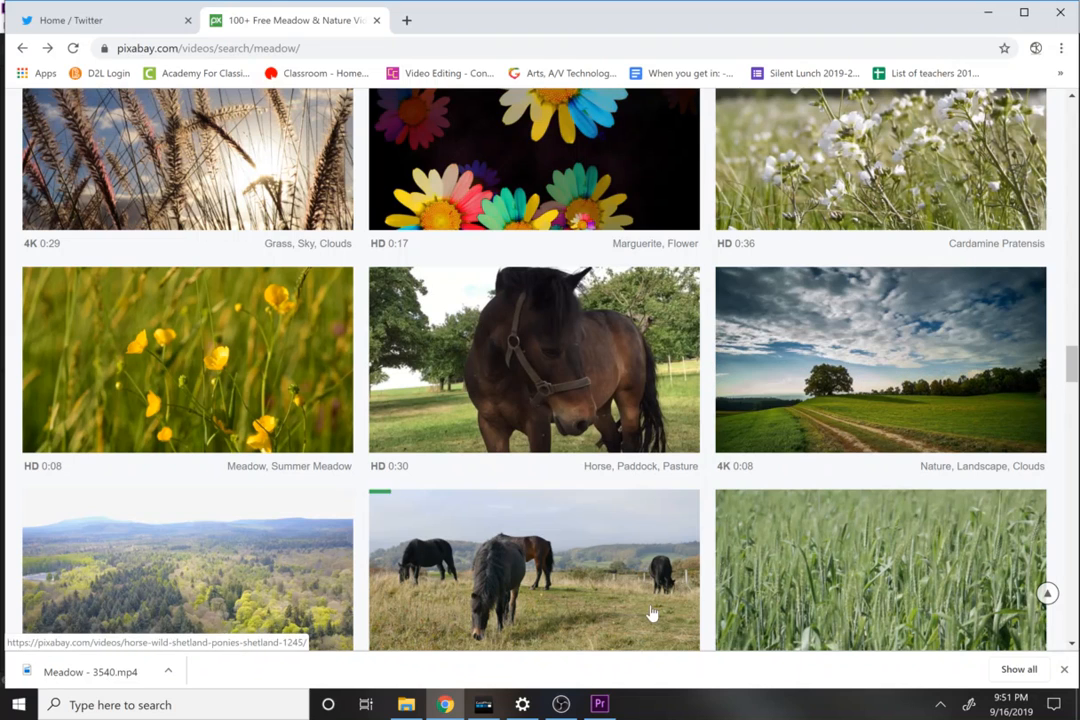
Step: Switch to Premiere Pro, close the open green screen sequence and delete it from the project
click(600, 703)
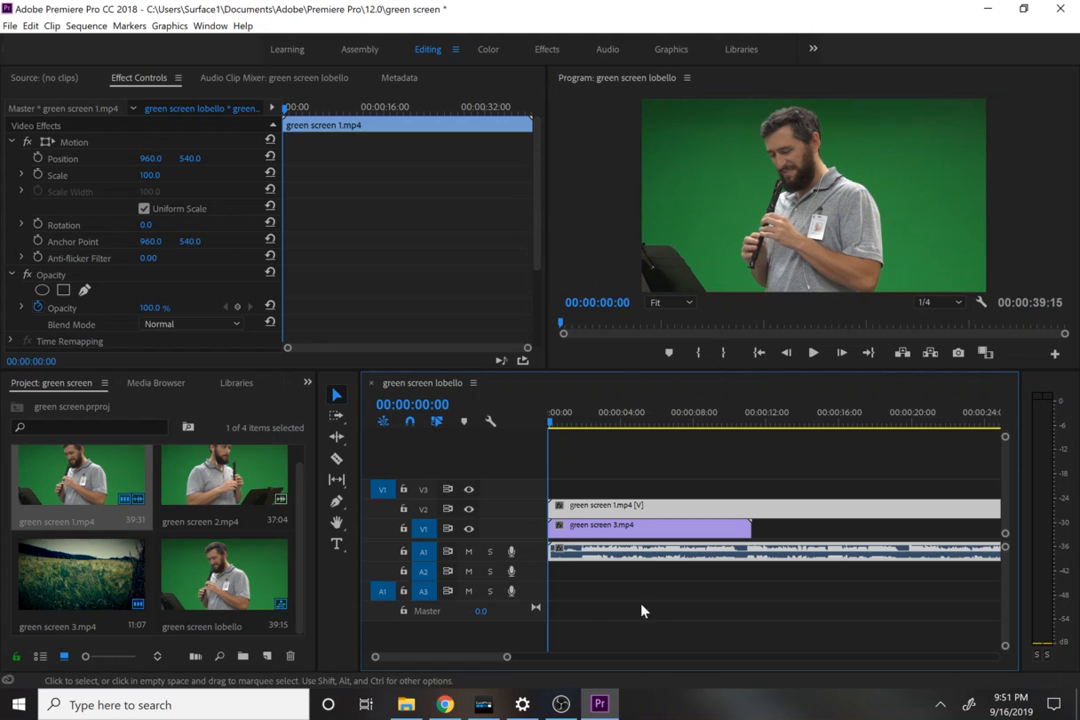
drag(636, 612, 670, 564)
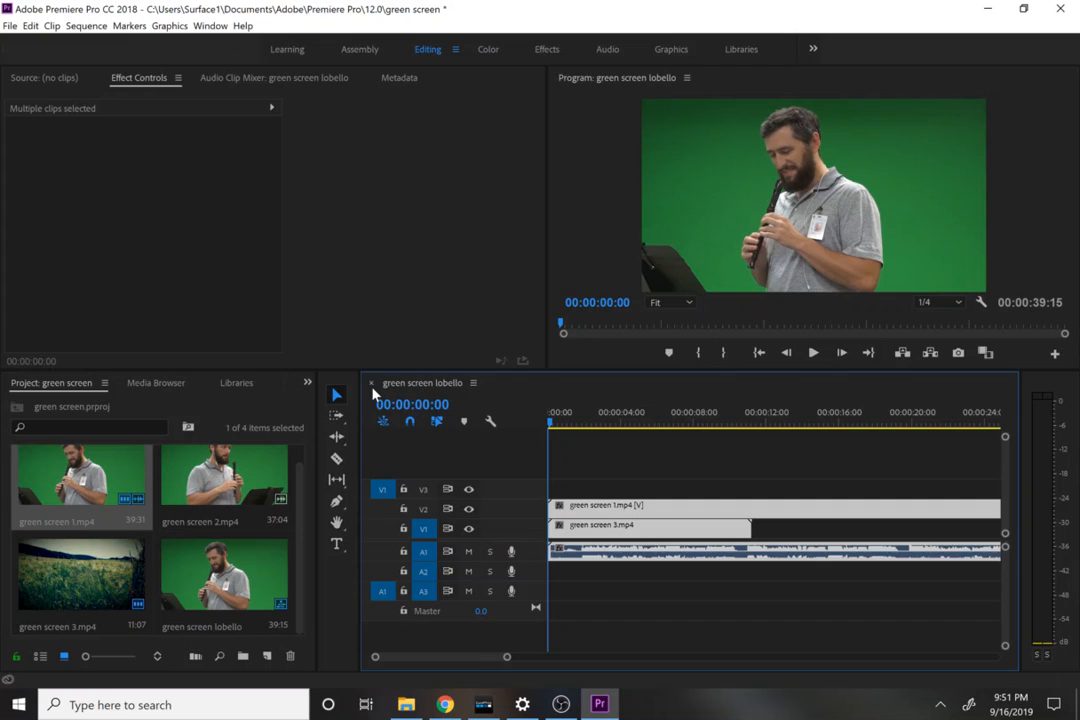
click(370, 383)
click(371, 386)
click(228, 566)
key(Delete)
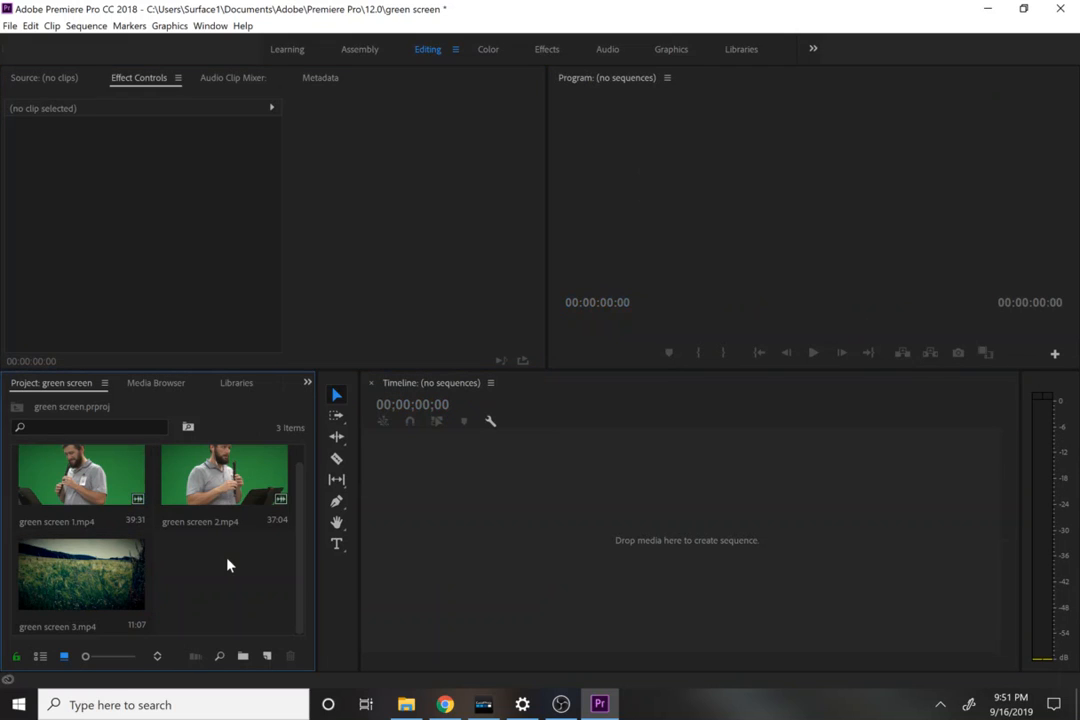
Step: Check the source clips in the green screen folder and create a new sequence from green screen 3.mp4
click(406, 704)
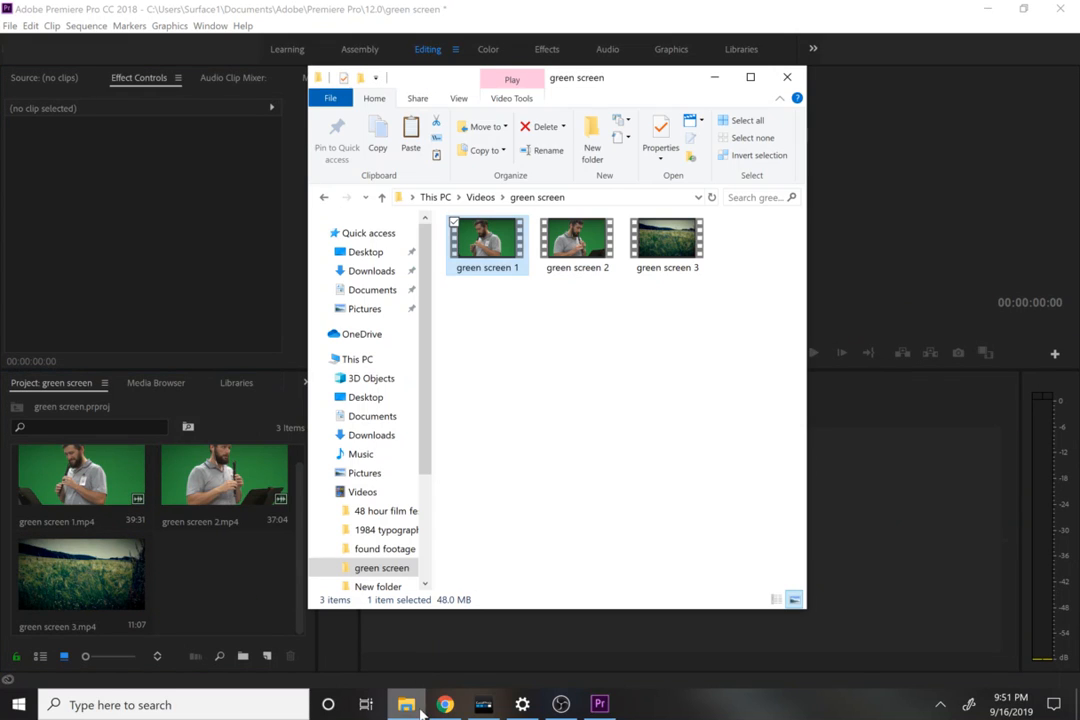
click(215, 585)
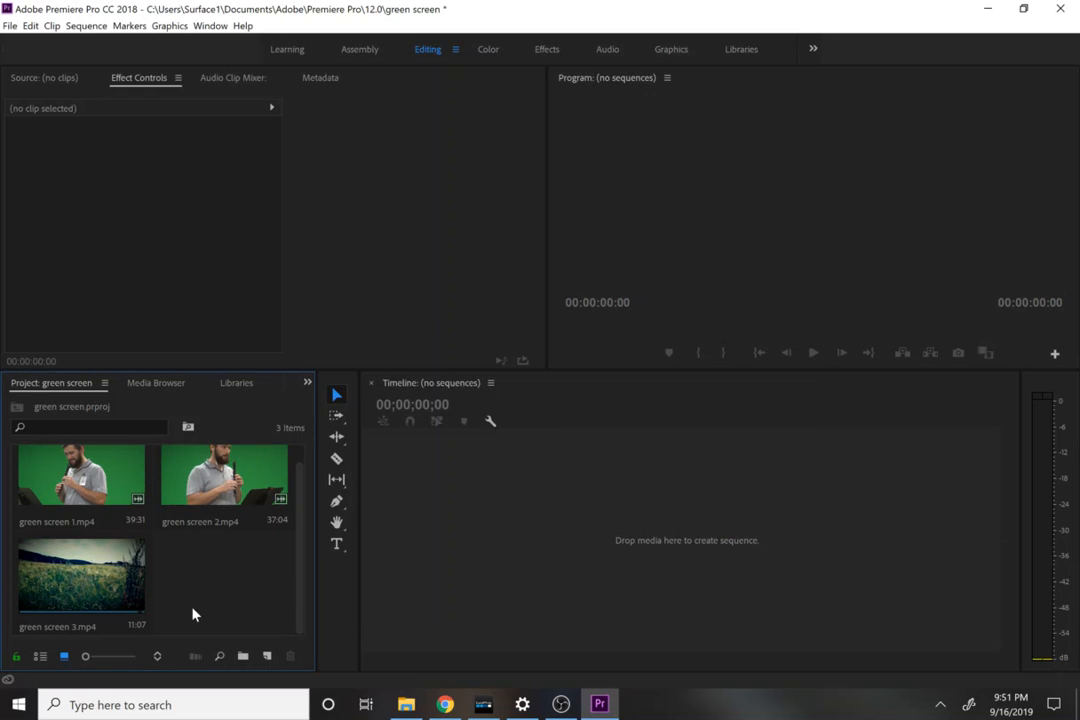
drag(140, 600, 418, 571)
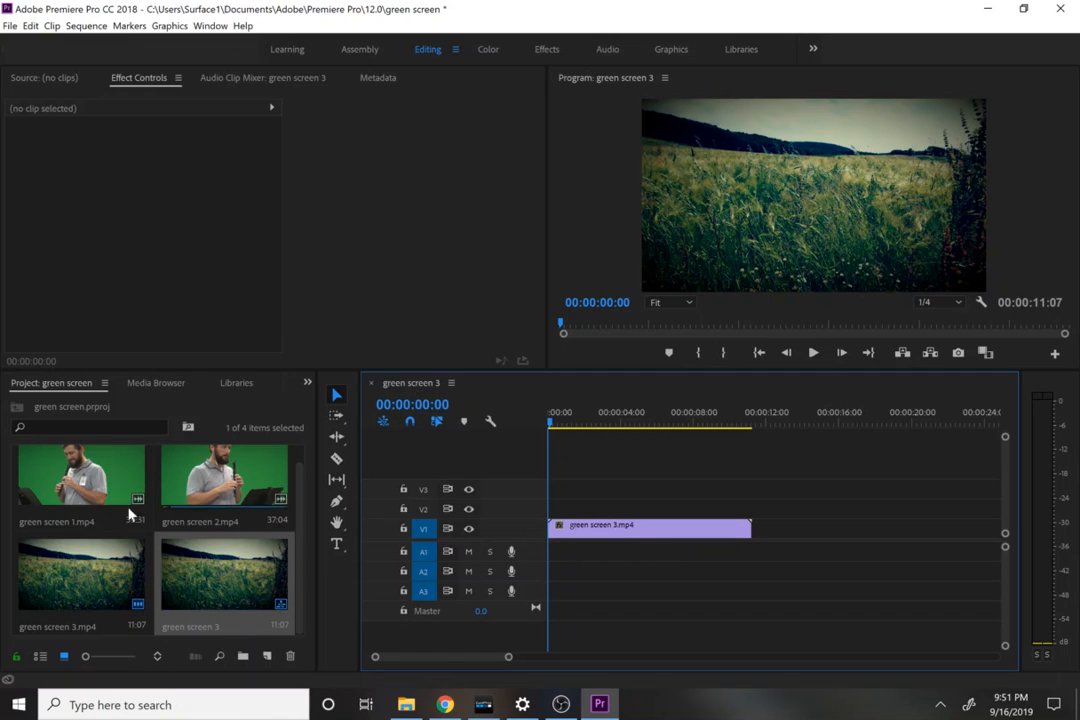
Step: Copy the green screen 3.mp4 clip and paste it three times end to end on track V1
click(613, 526)
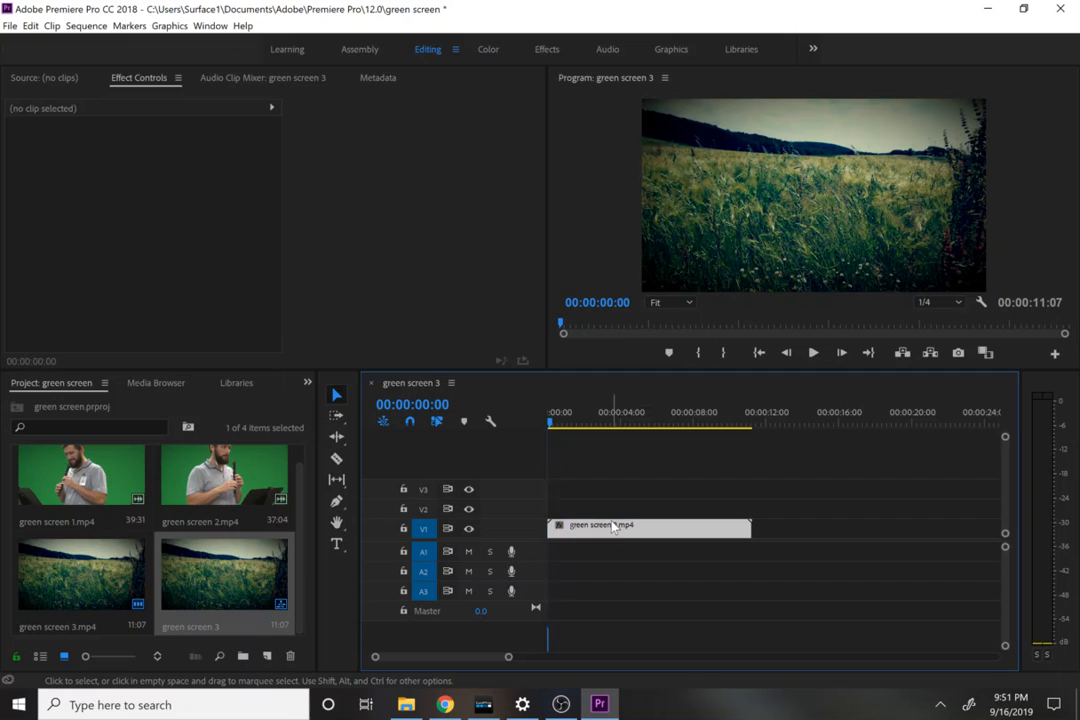
double_click(613, 526)
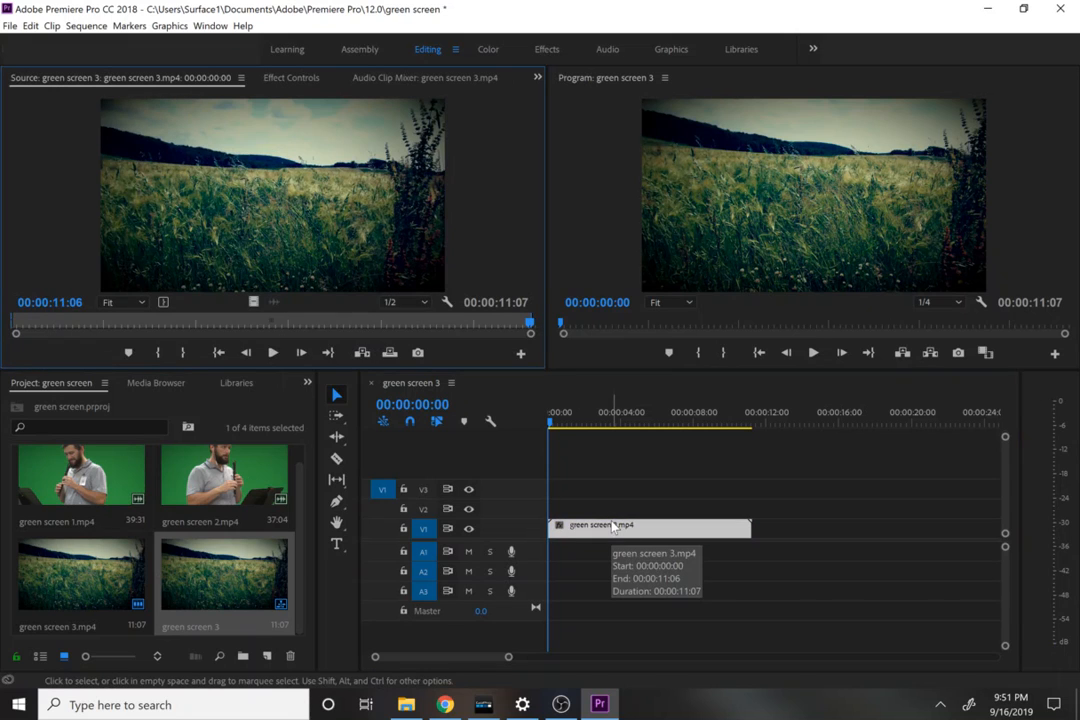
click(682, 525)
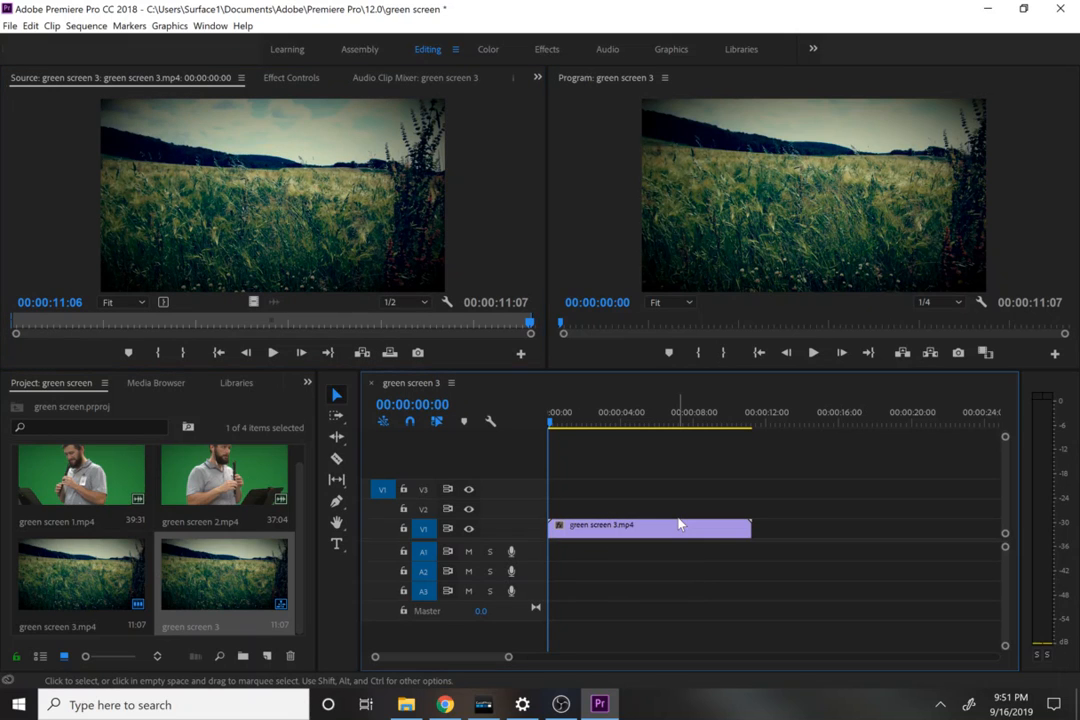
key(End)
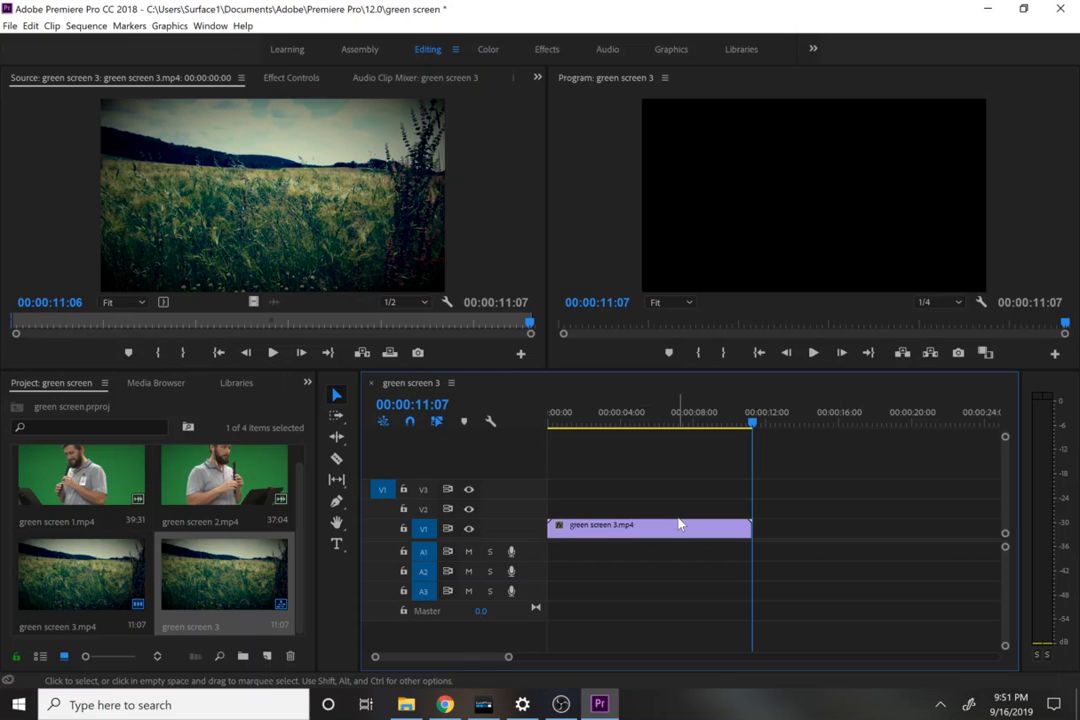
right_click(677, 525)
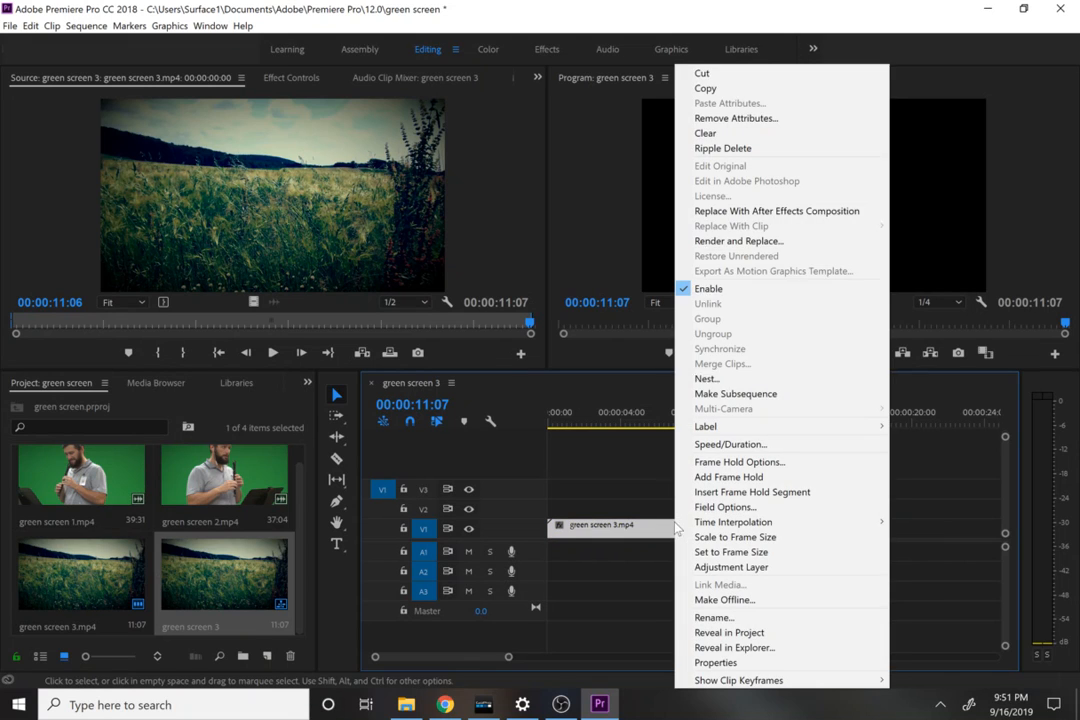
click(718, 89)
key(ctrl+v)
key(ctrl+v)
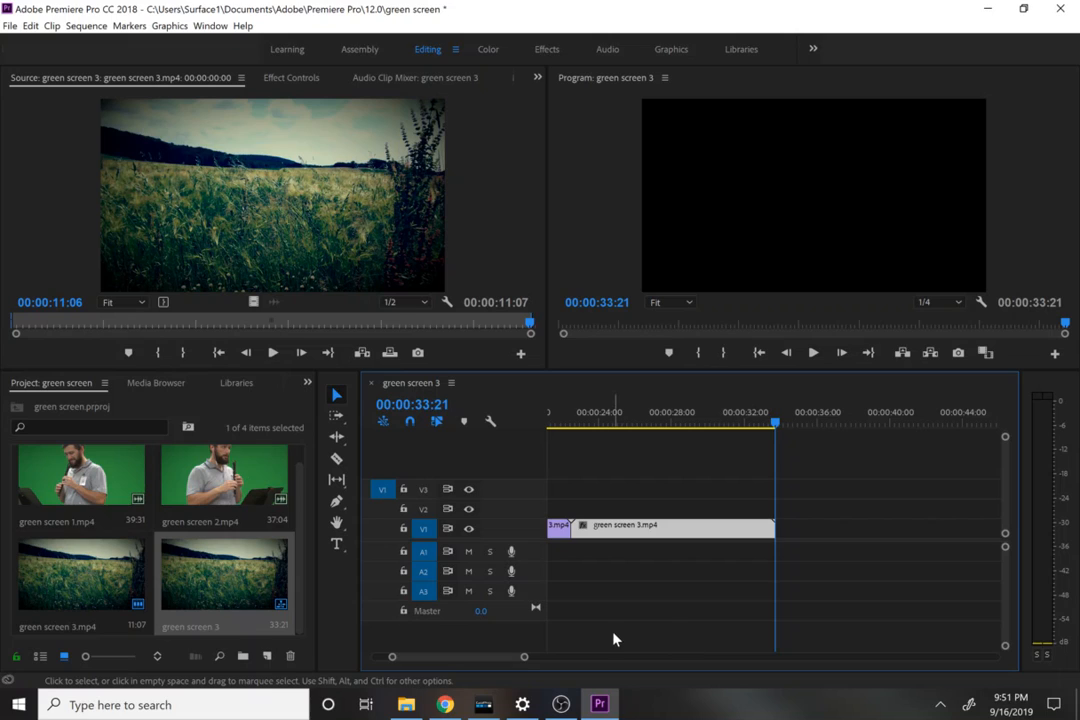
key(ctrl+v)
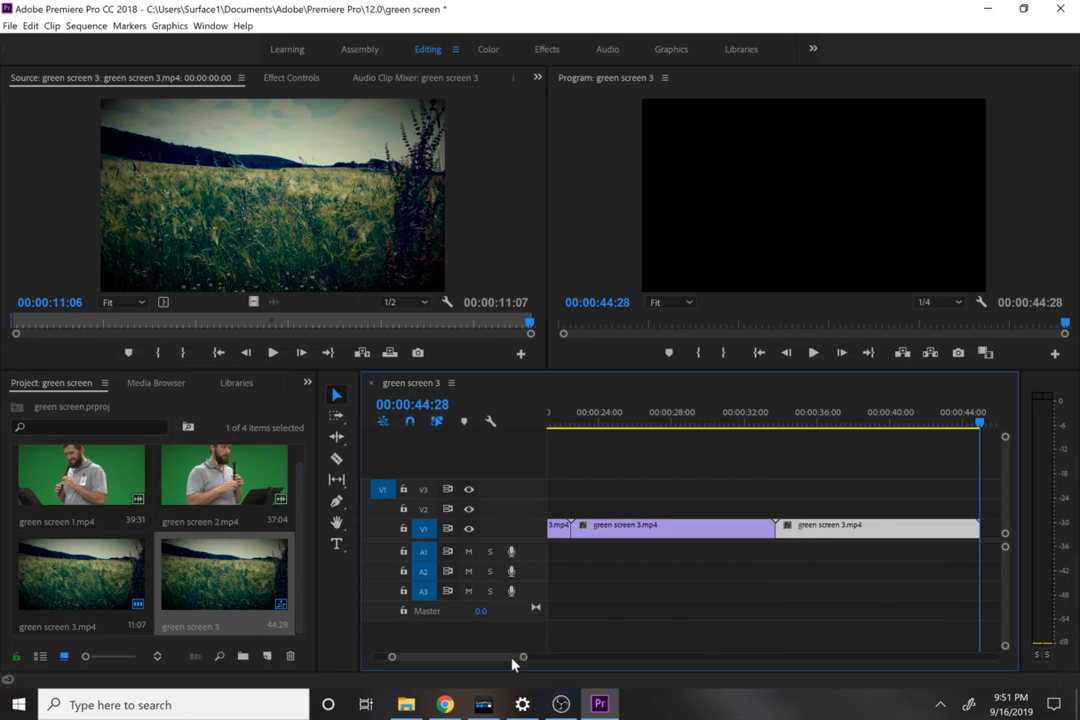
drag(524, 657, 462, 655)
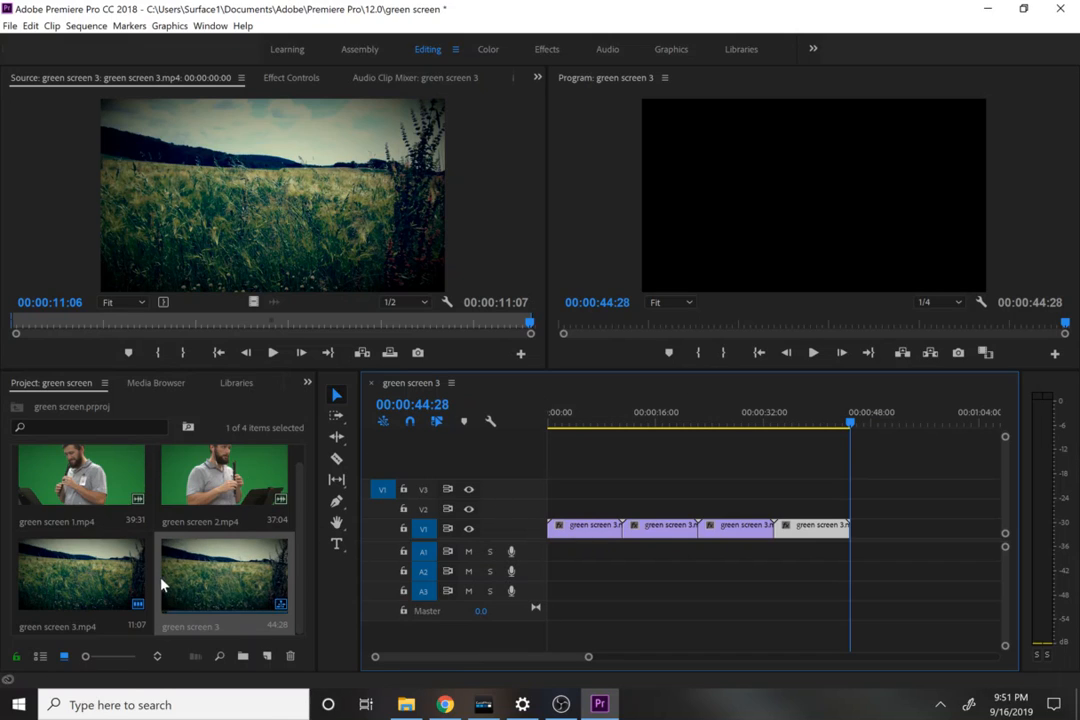
Step: Rename the sequence, replacing the number 3 after "green screen" with the person's surname
click(178, 626)
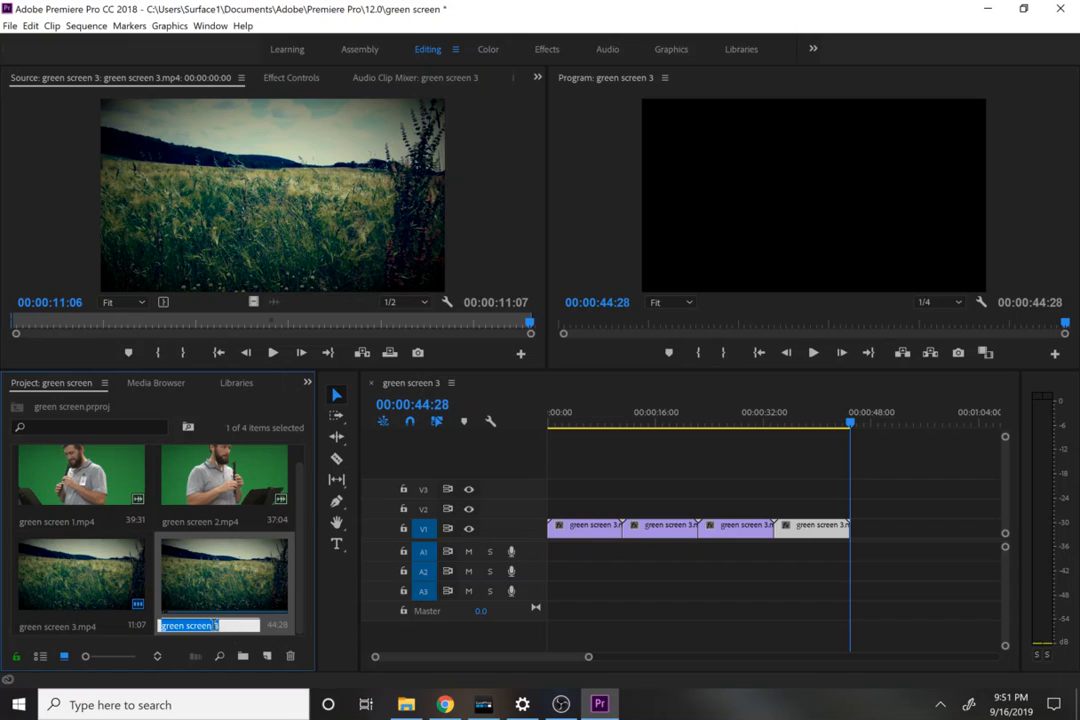
key(Right)
key(BackSpace)
text(lobello)
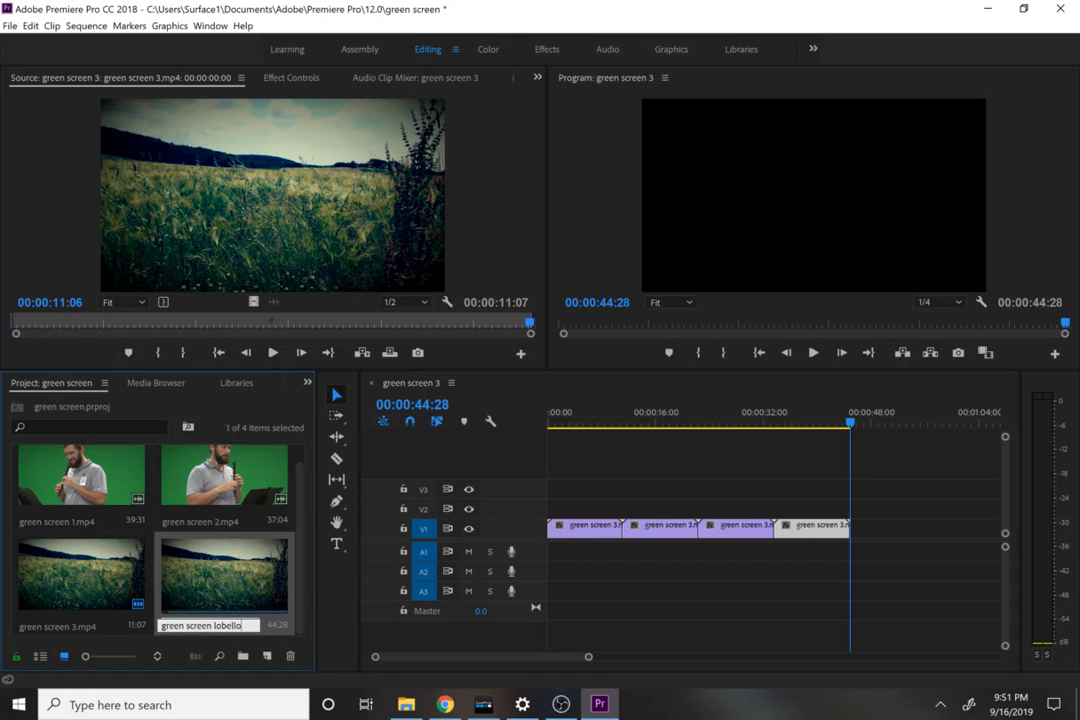
key(Return)
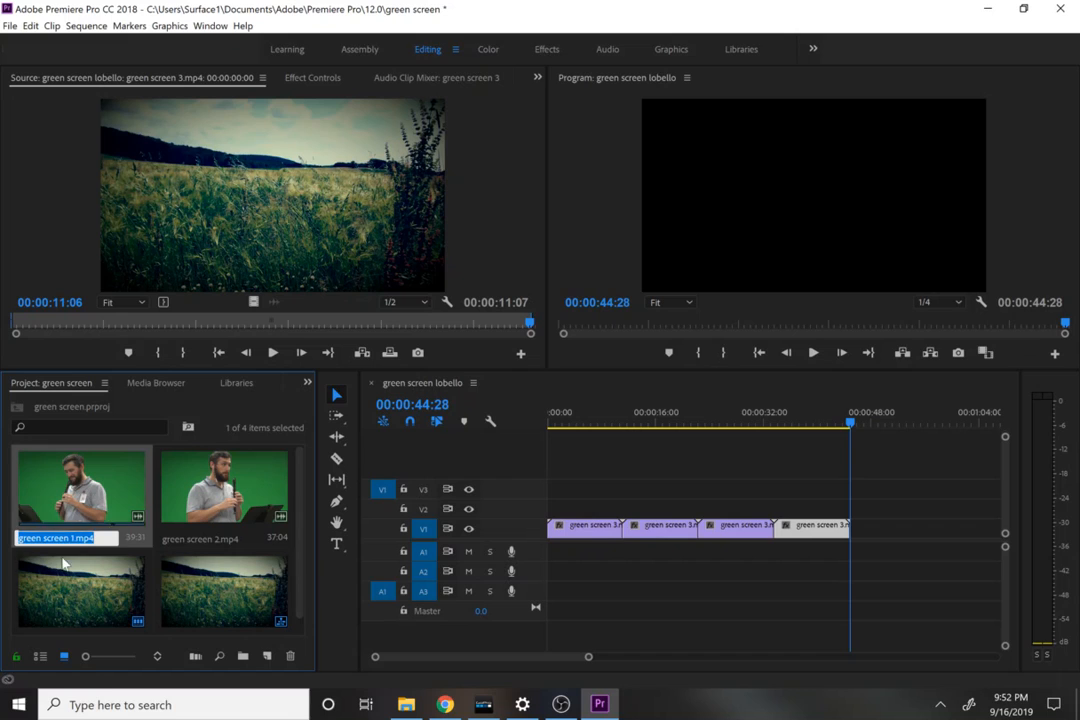
Step: Place green screen 1.mp4 on V2 at the sequence start with its audio on A1, and return the playhead to 00:00:00:00
drag(82, 470, 542, 504)
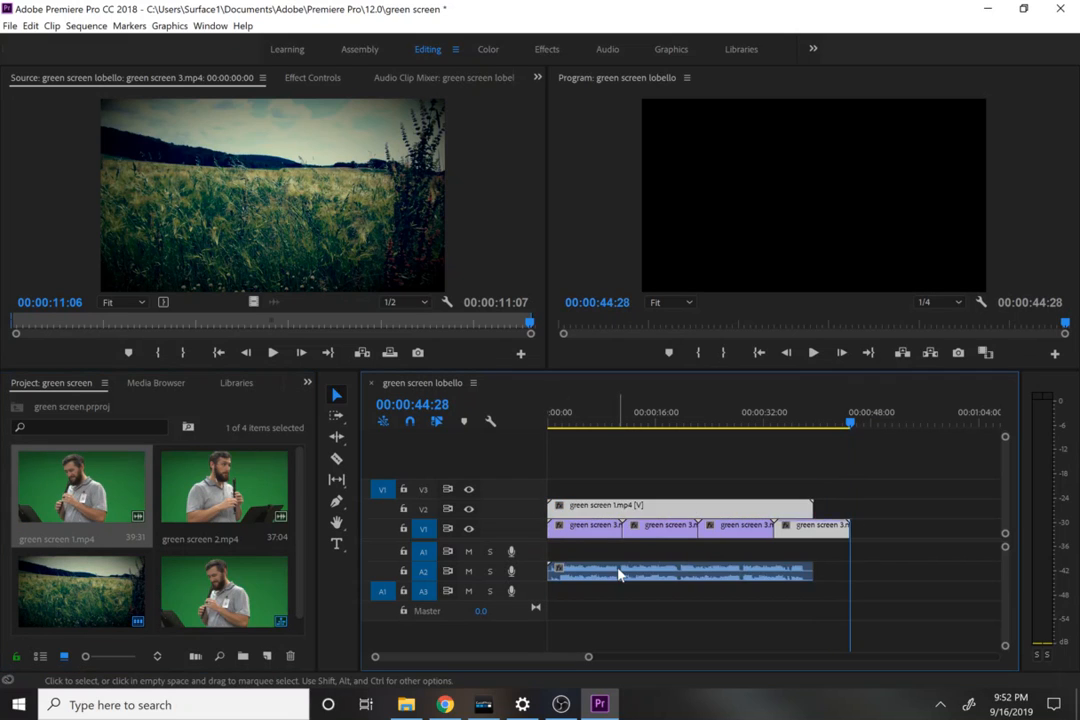
drag(622, 571, 626, 549)
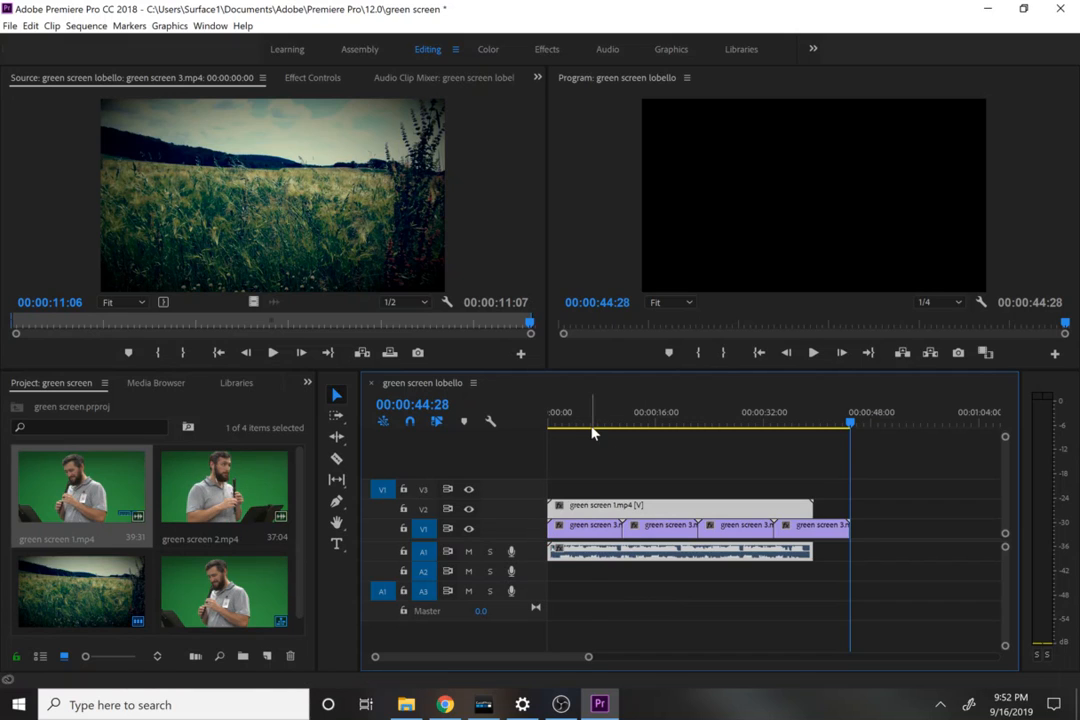
drag(591, 428, 525, 433)
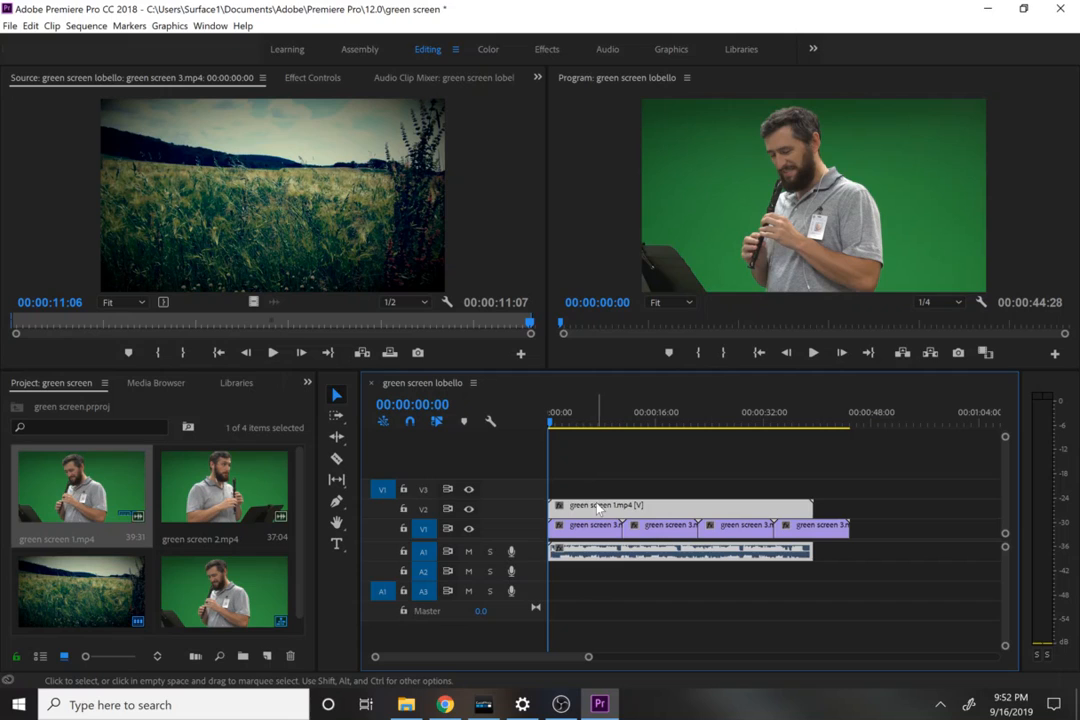
Step: Apply the Ultra Key video effect from the Keying group to the green screen 1.mp4 clip on V2
click(306, 384)
click(329, 471)
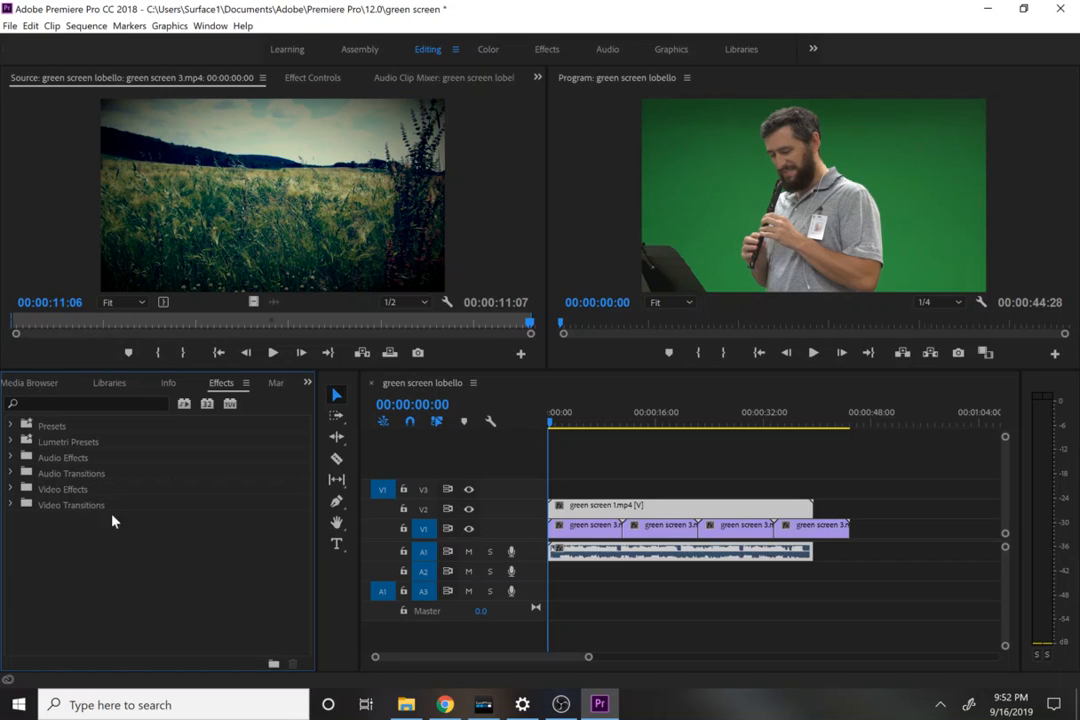
click(11, 489)
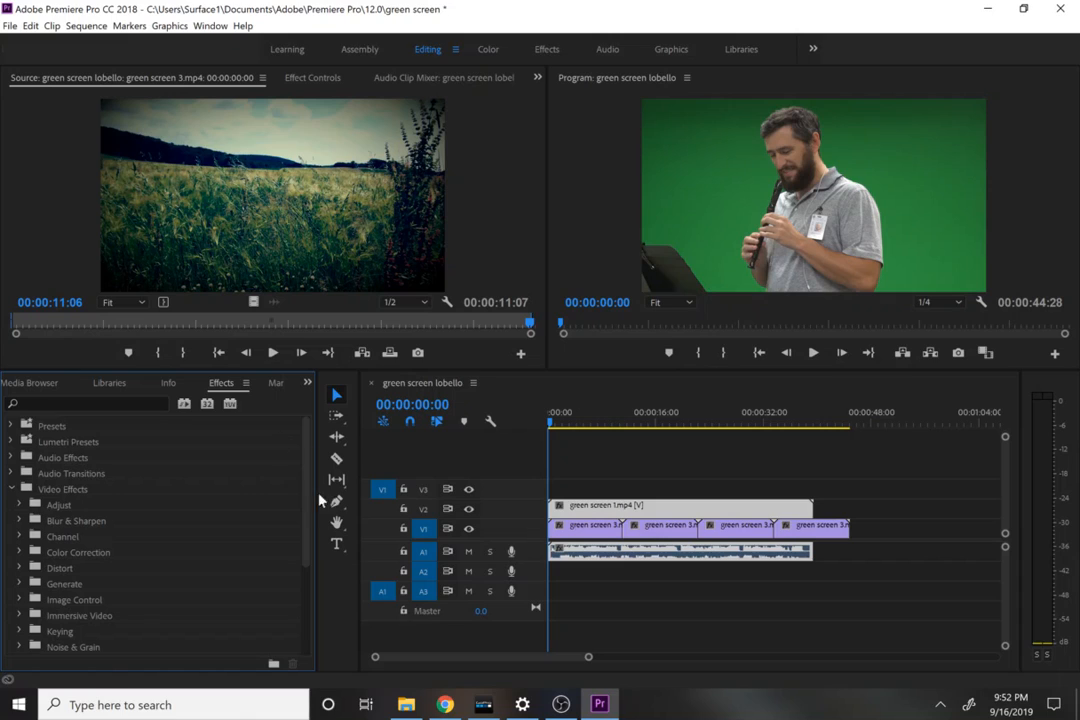
drag(308, 511, 320, 560)
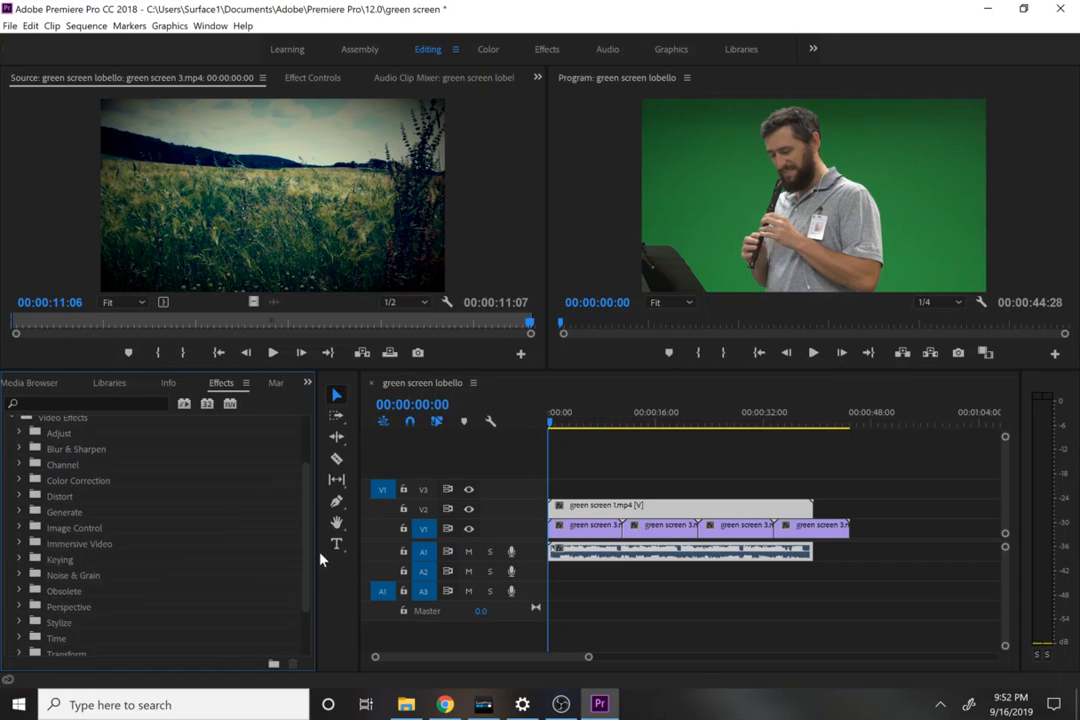
click(56, 562)
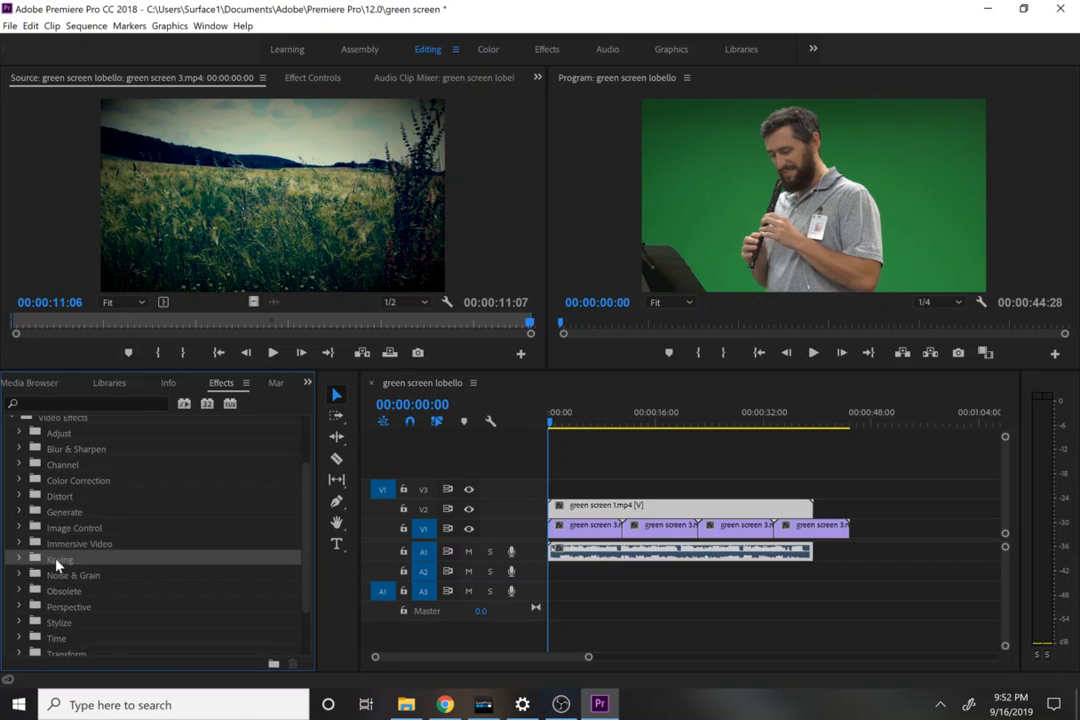
click(16, 561)
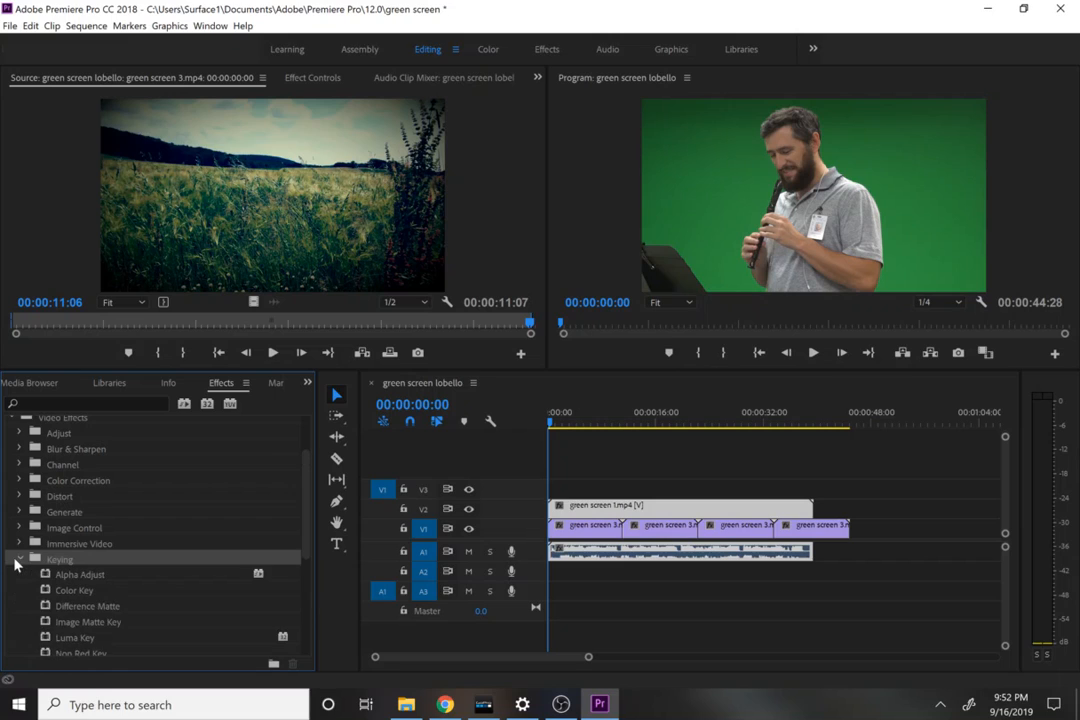
drag(309, 501, 313, 549)
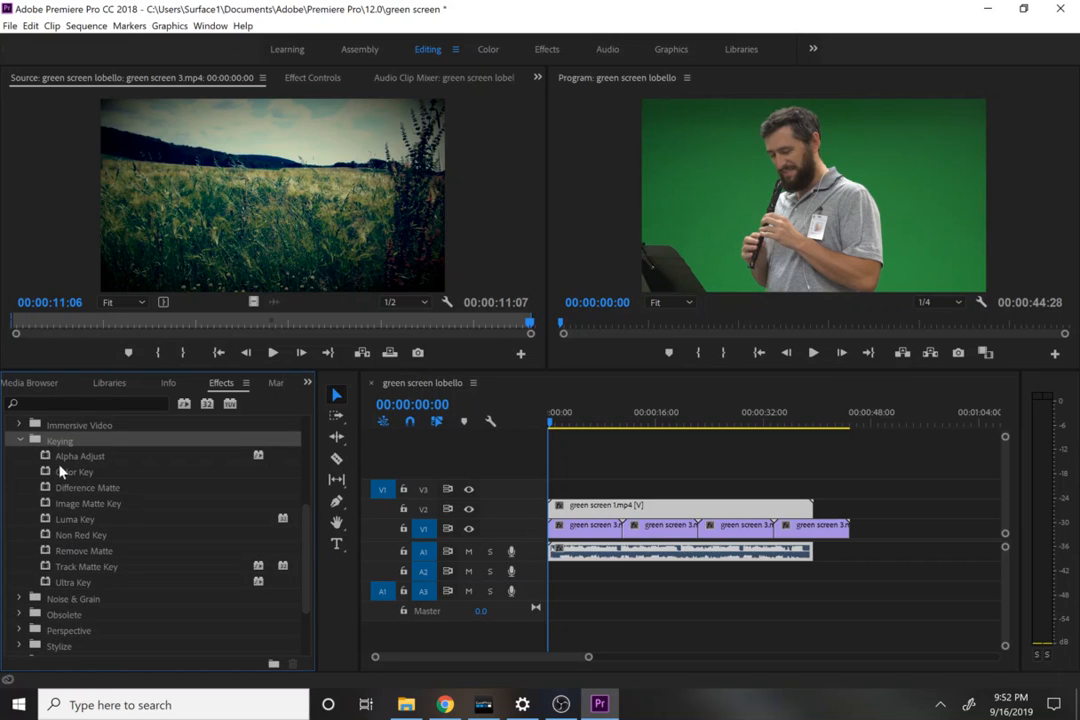
click(75, 585)
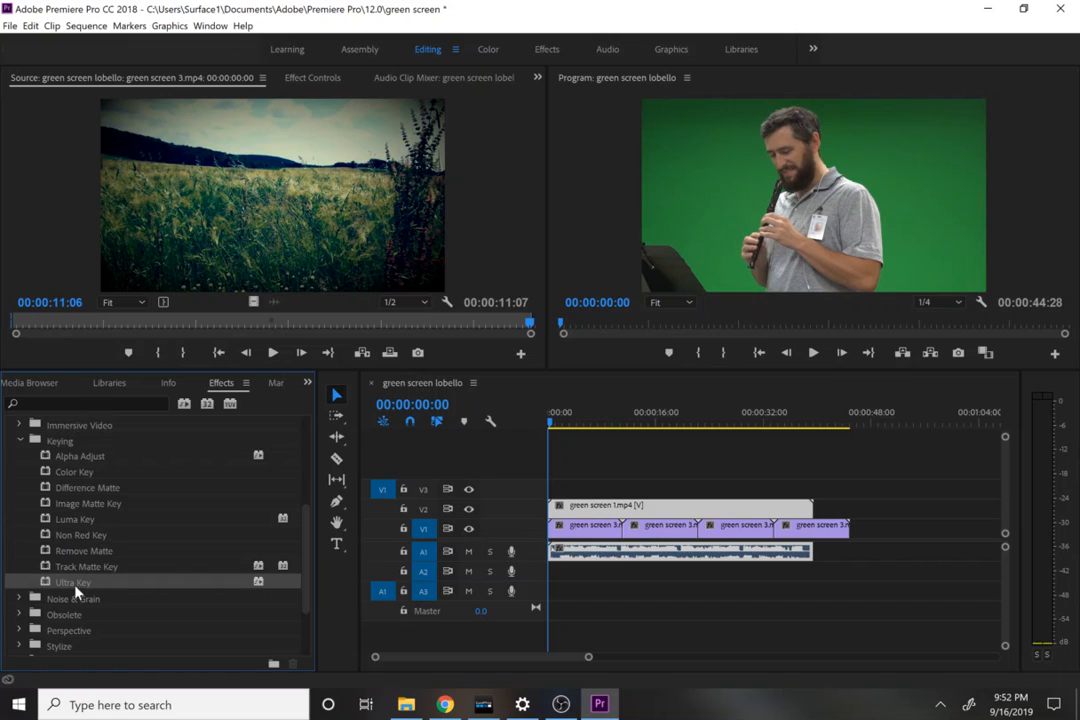
drag(75, 590, 573, 505)
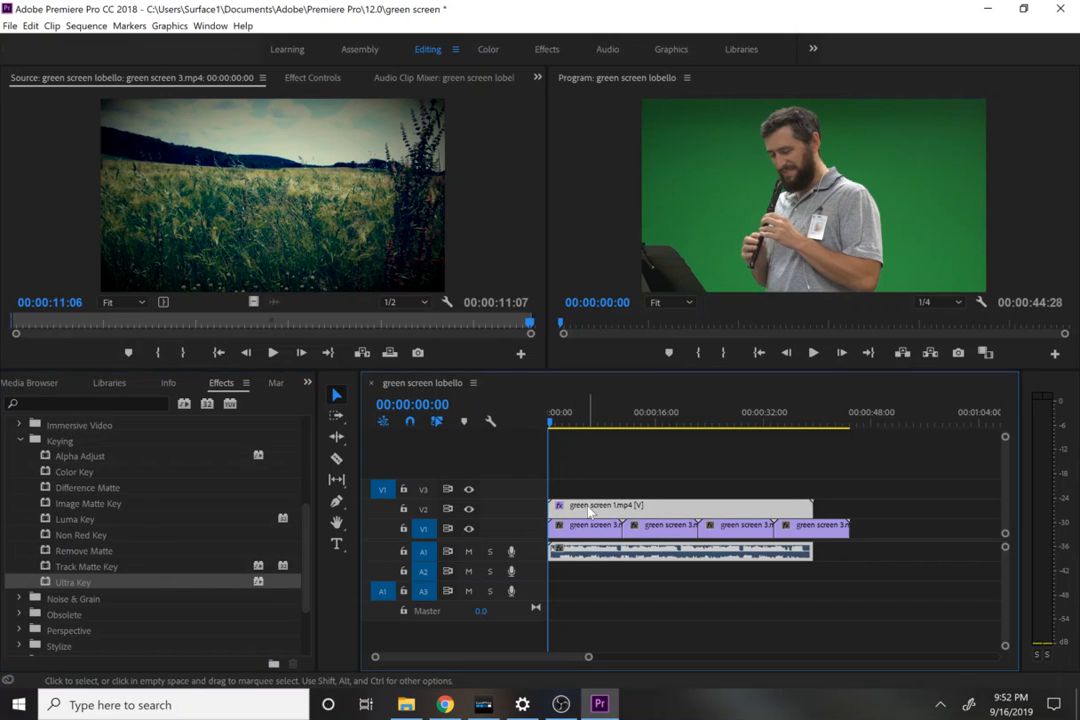
Step: Sample the green backdrop behind the musician as the Ultra Key's Key Color on the green screen 1.mp4 clip
click(296, 80)
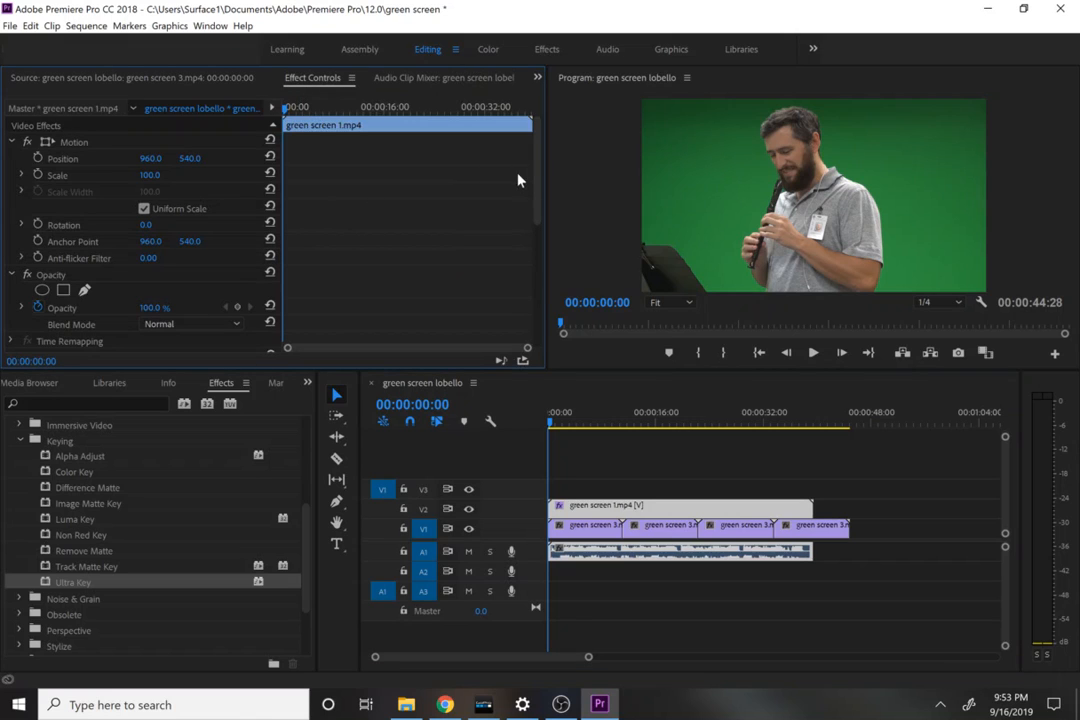
scroll(535, 241, down, 5)
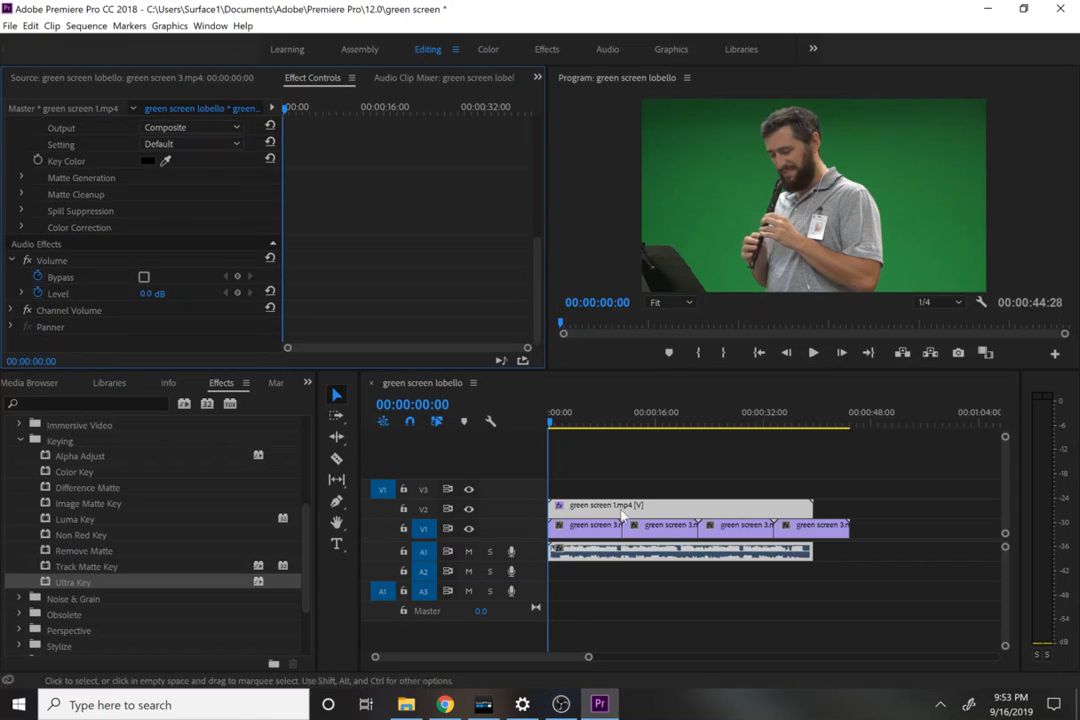
click(588, 523)
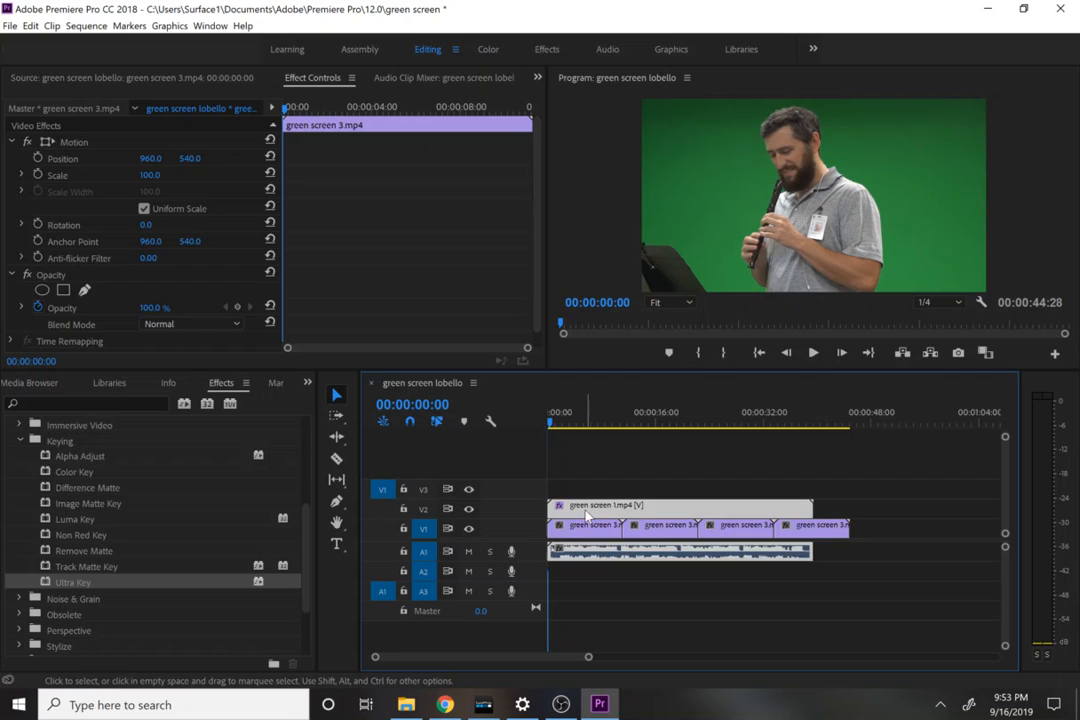
click(588, 509)
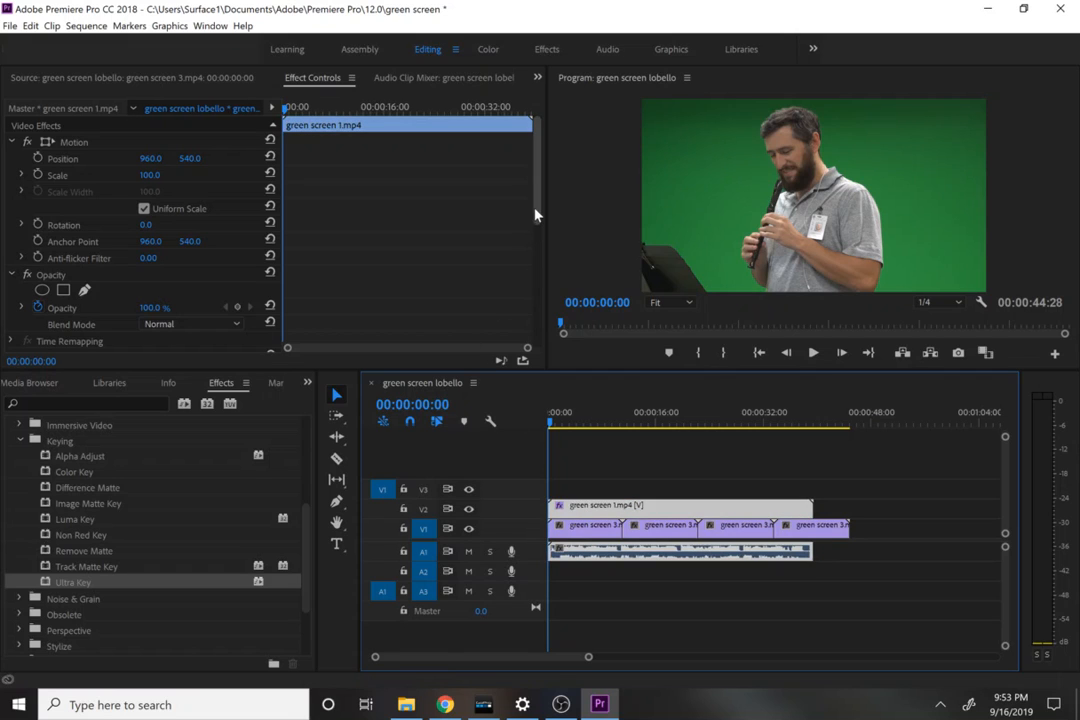
drag(535, 215, 537, 325)
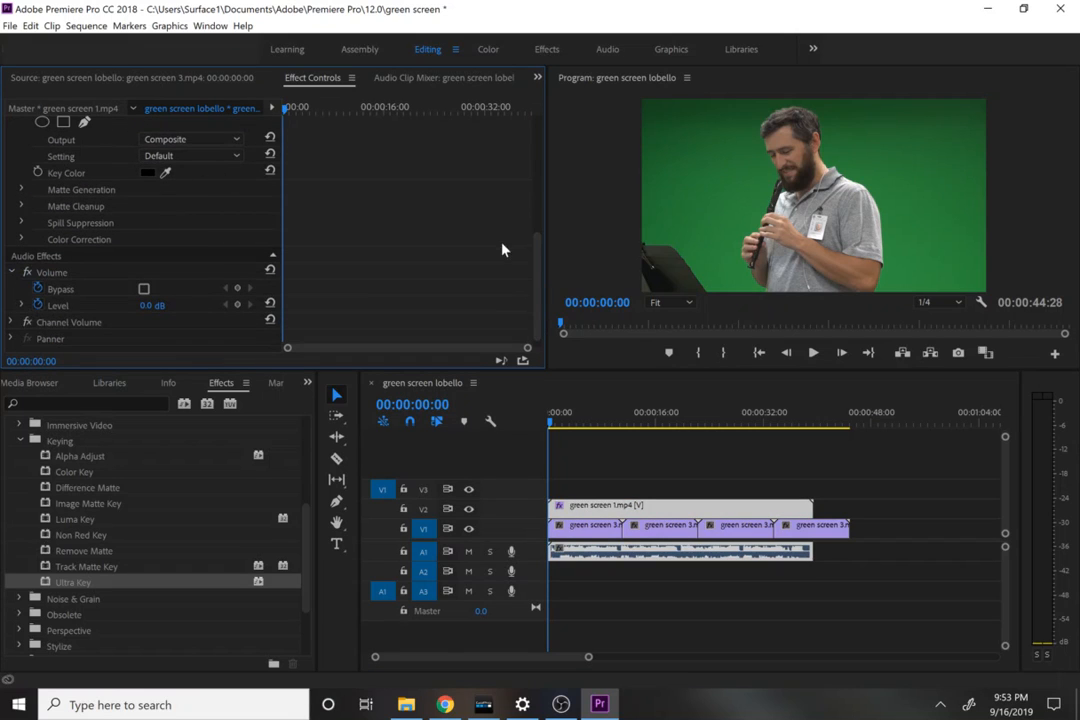
drag(533, 268, 525, 224)
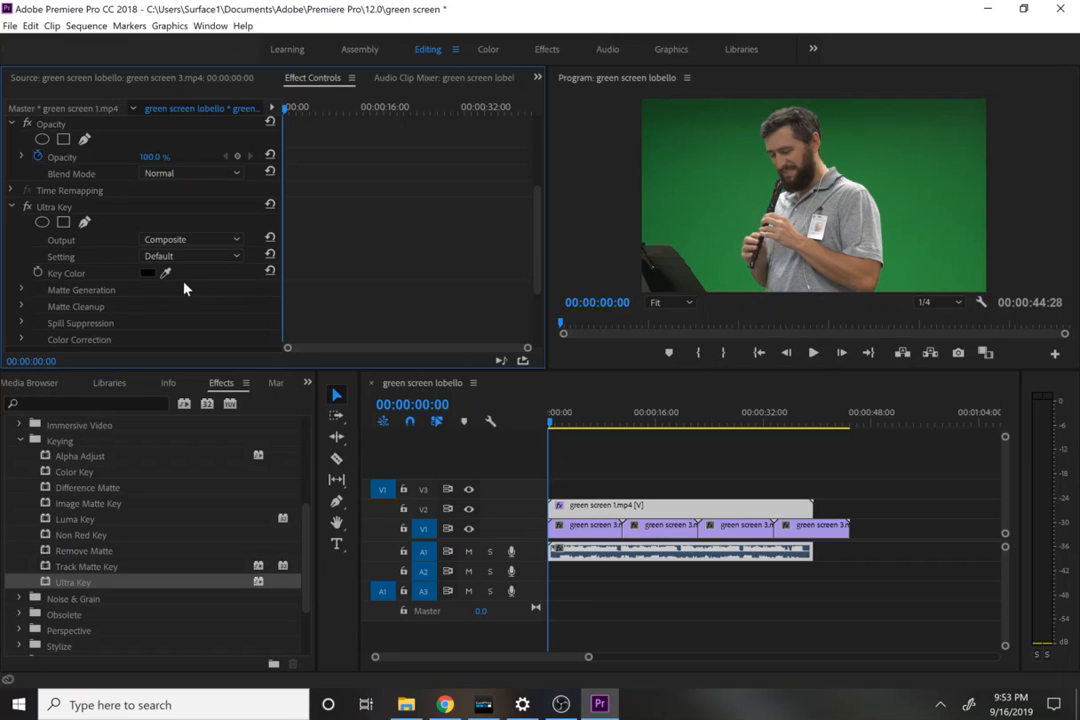
drag(168, 271, 718, 208)
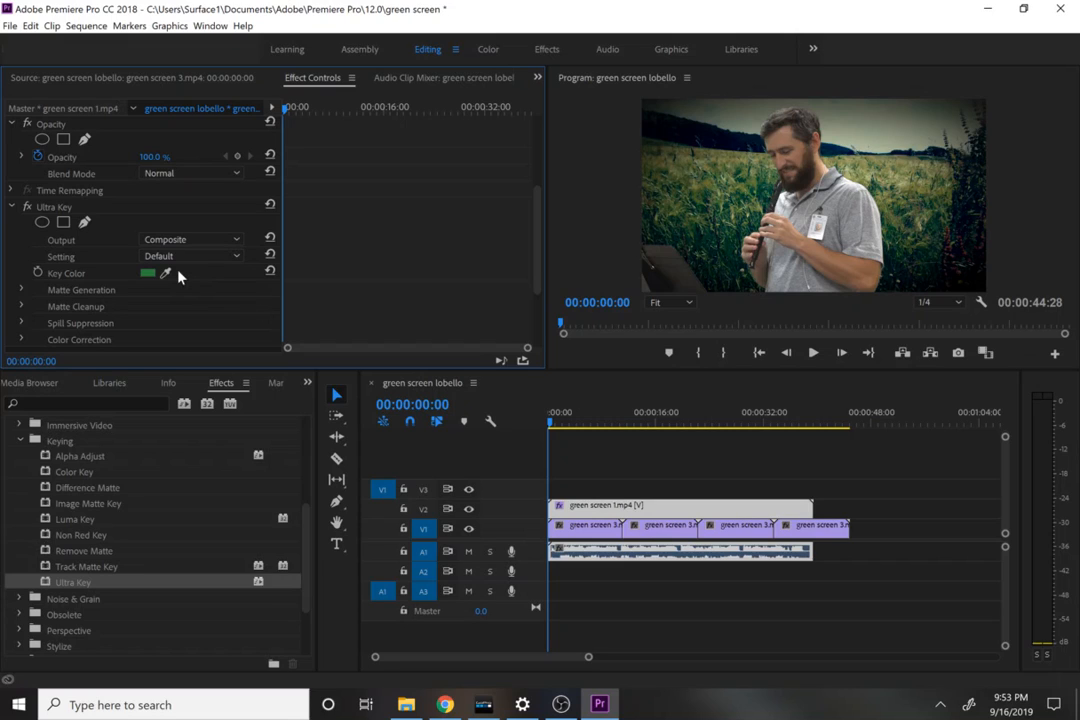
Step: Clear the Ultra Key effect from the green screen 1.mp4 clip and undo the removal
right_click(76, 208)
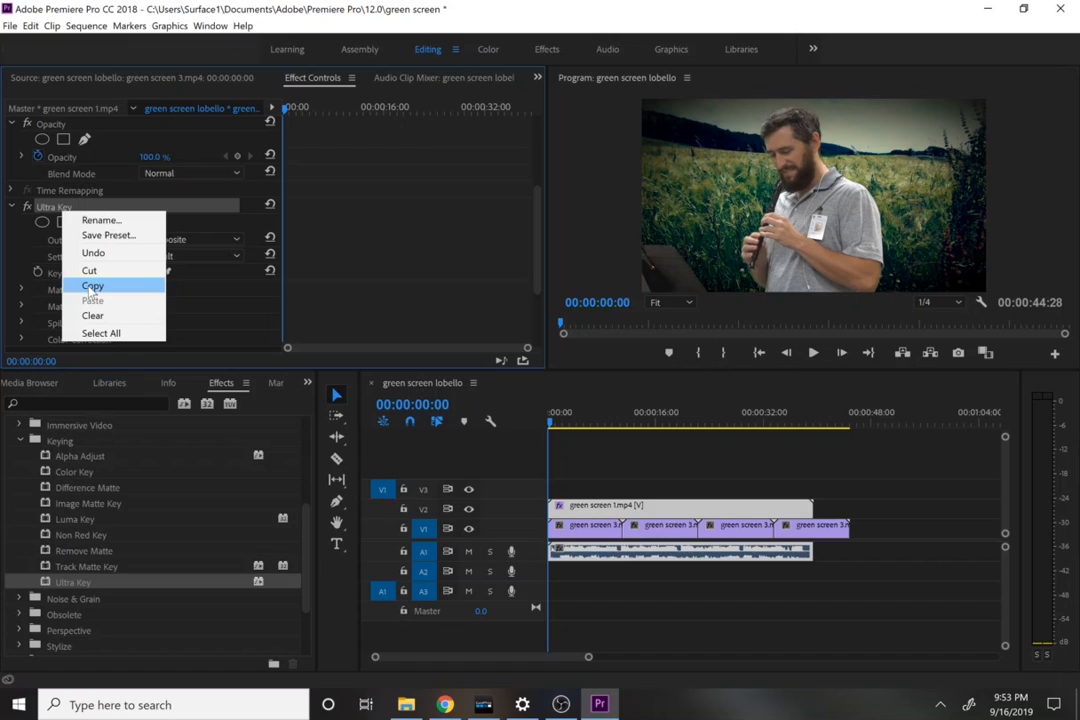
click(184, 310)
click(184, 310)
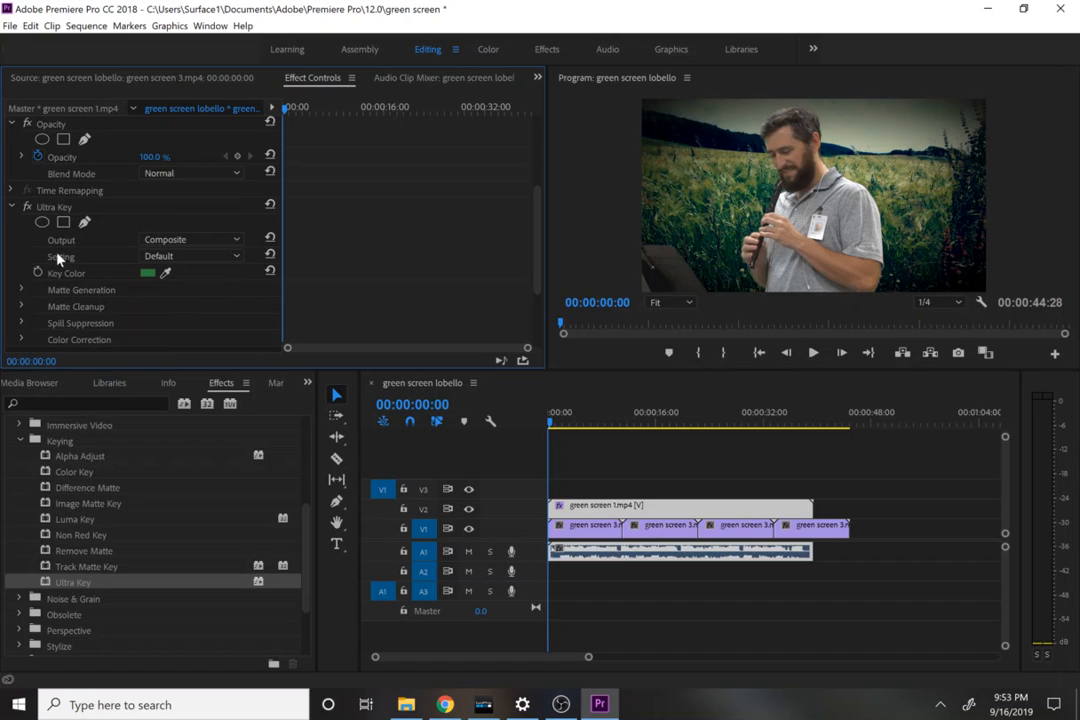
right_click(55, 209)
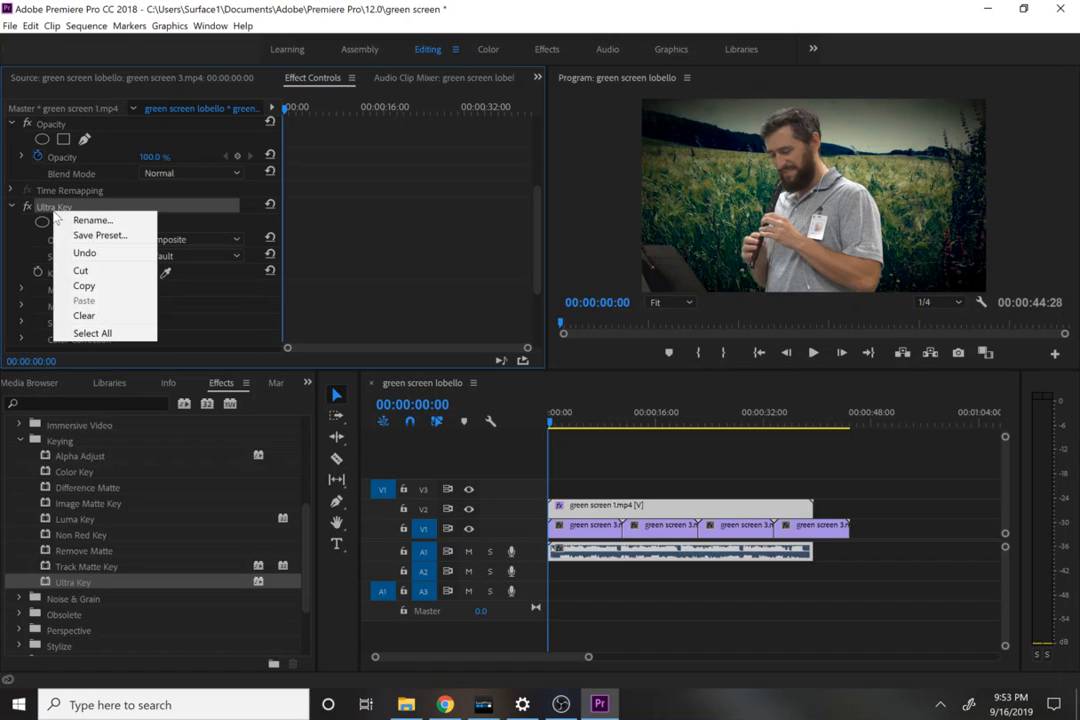
click(84, 315)
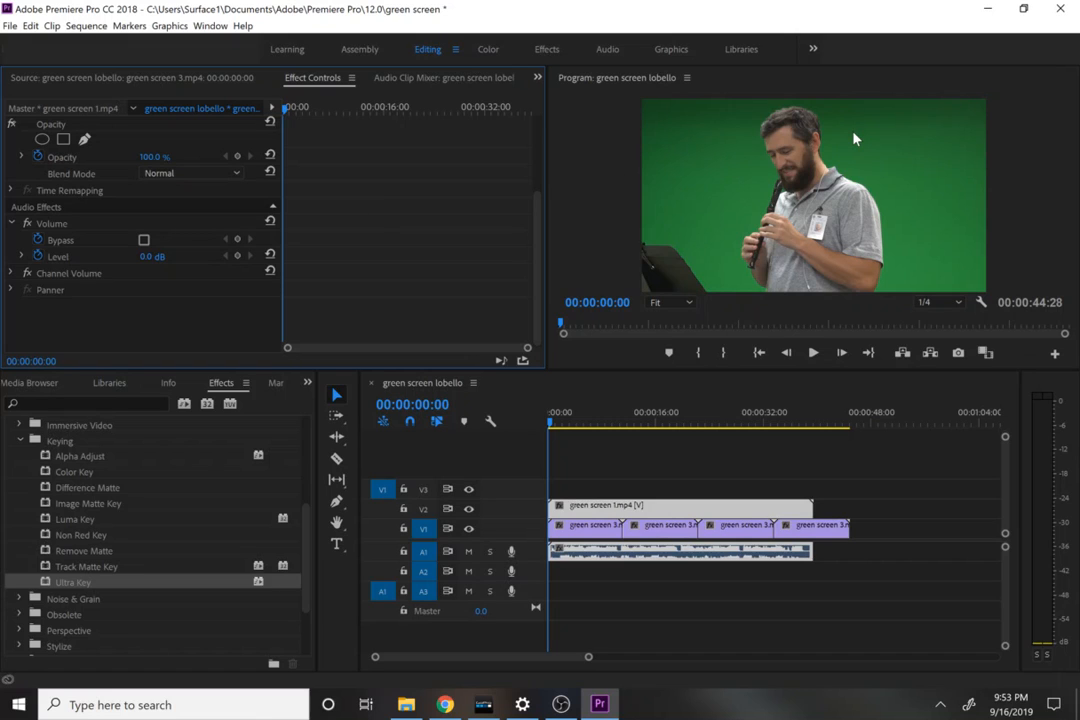
key(ctrl+z)
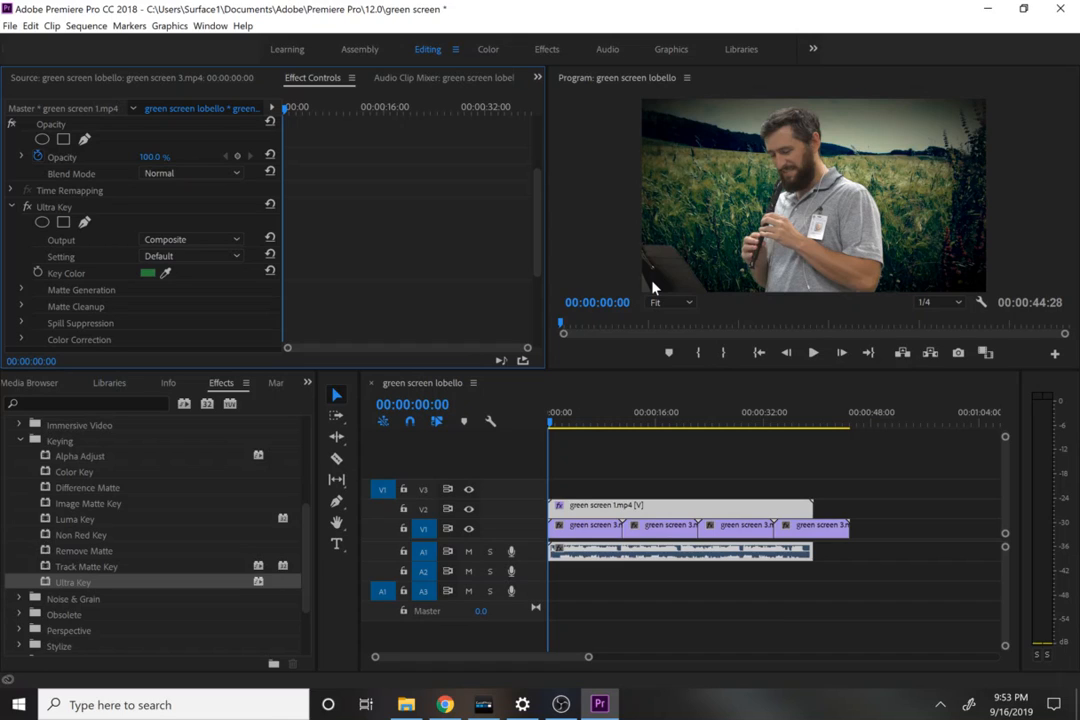
Step: Preview the Ultra Key output as Alpha Channel and as Color Channel, and return it to Composite
click(162, 241)
click(165, 276)
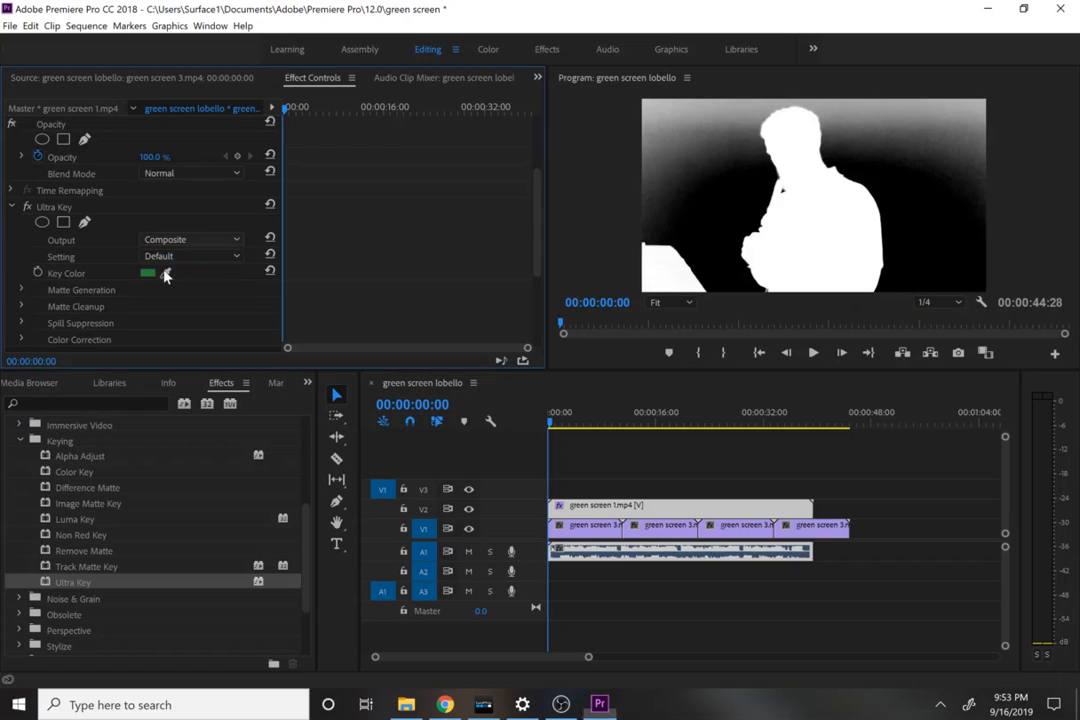
click(148, 239)
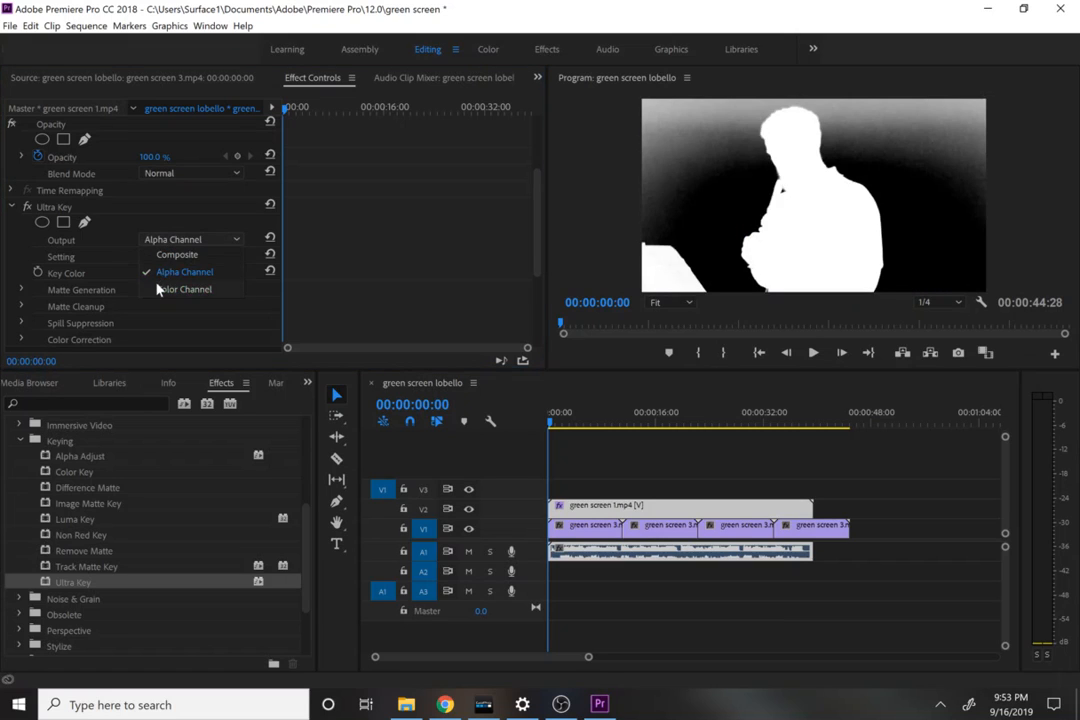
click(157, 289)
click(152, 240)
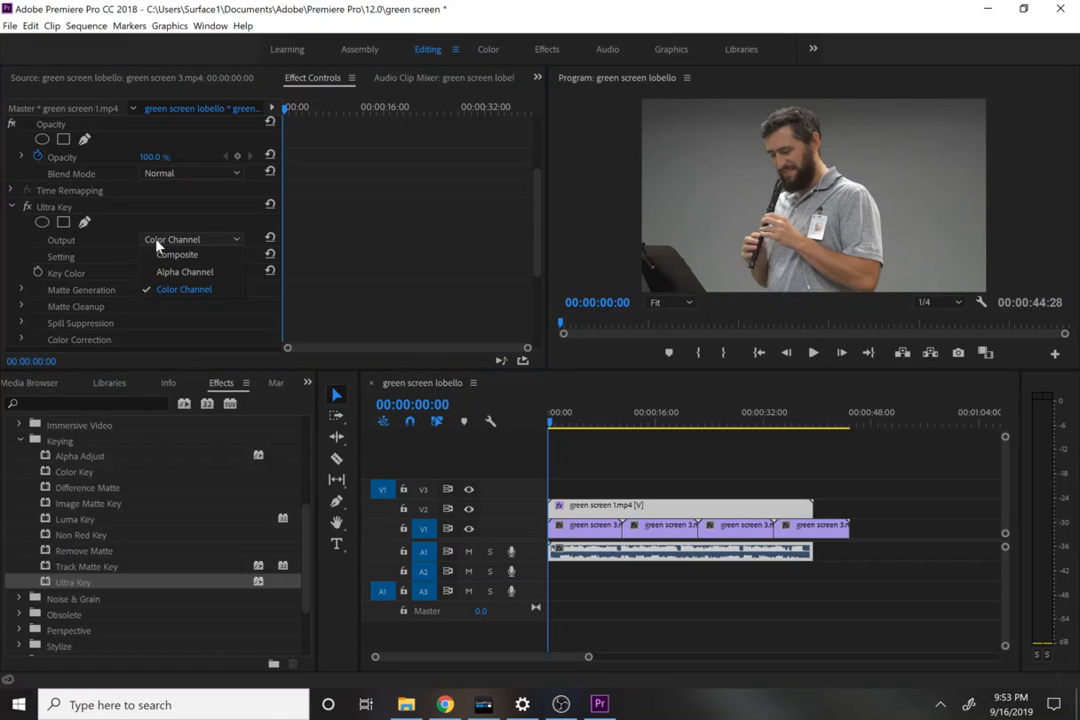
click(160, 256)
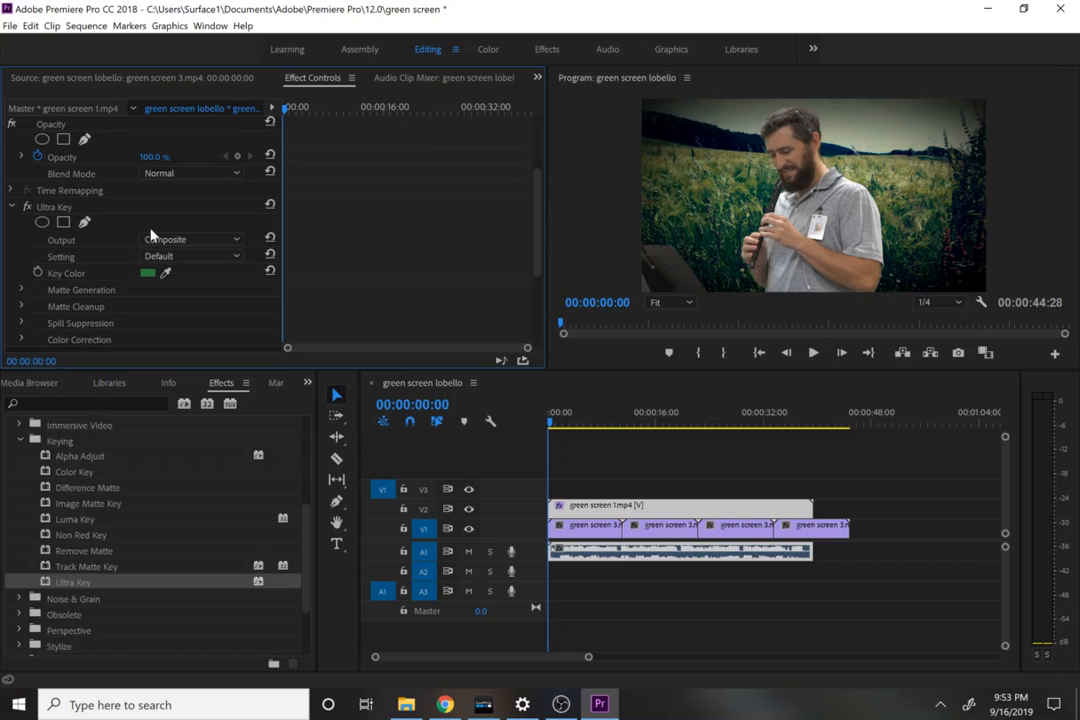
Step: Inspect the key's matte in the Alpha Channel output once more and restore the Composite output
click(150, 240)
click(162, 273)
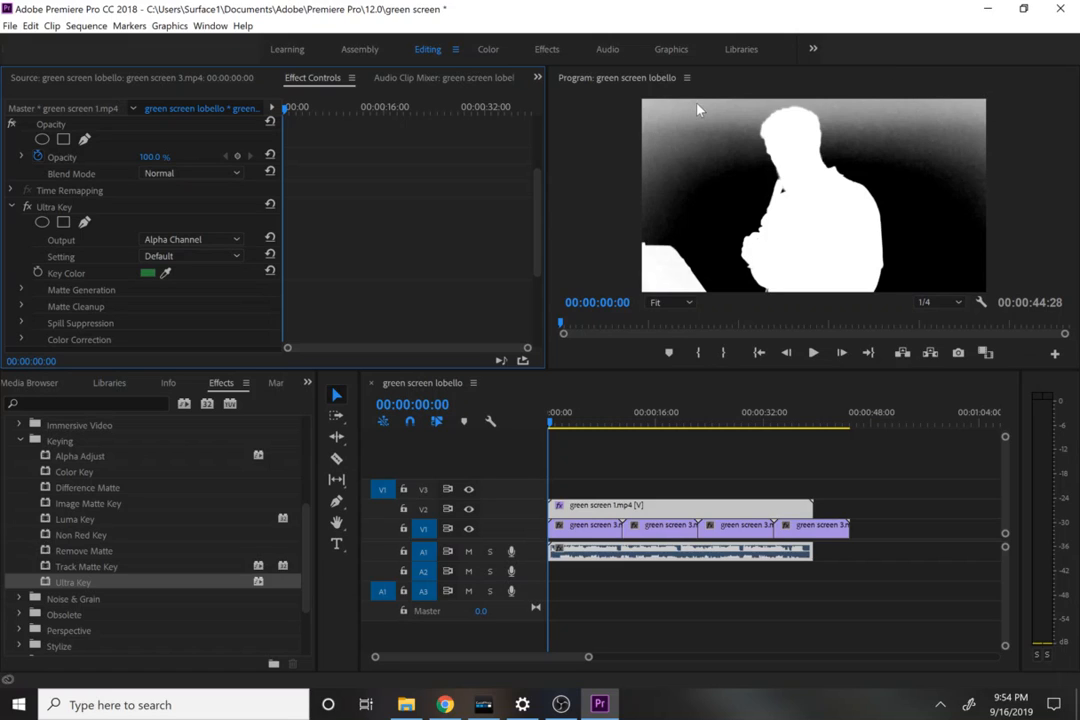
click(222, 258)
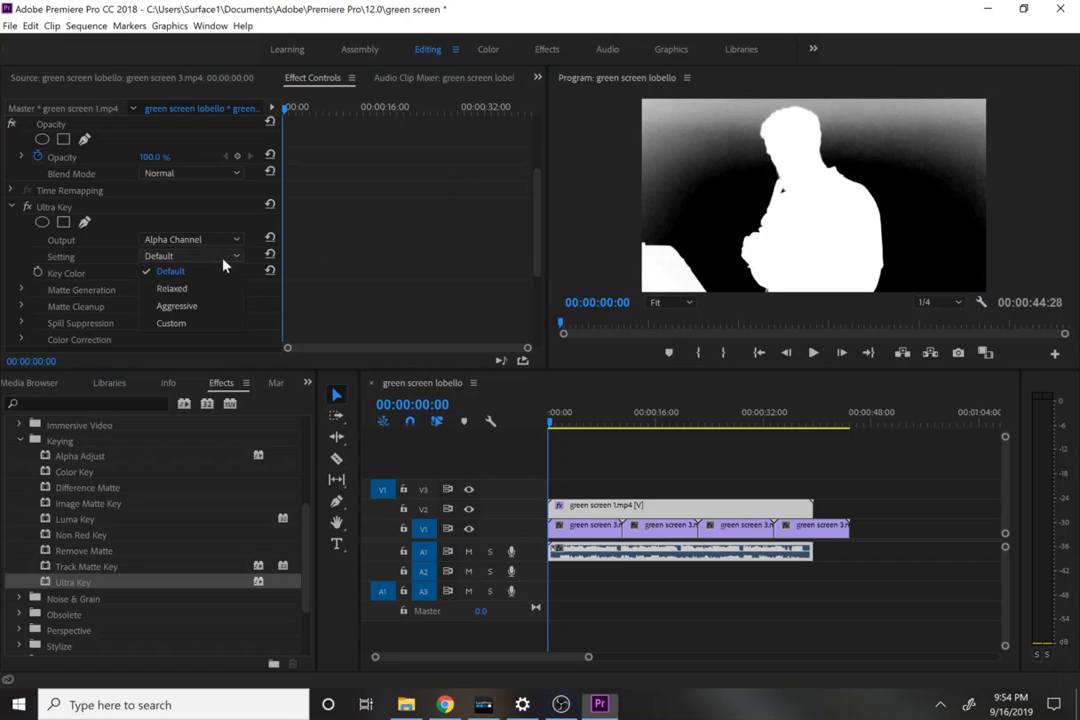
click(193, 240)
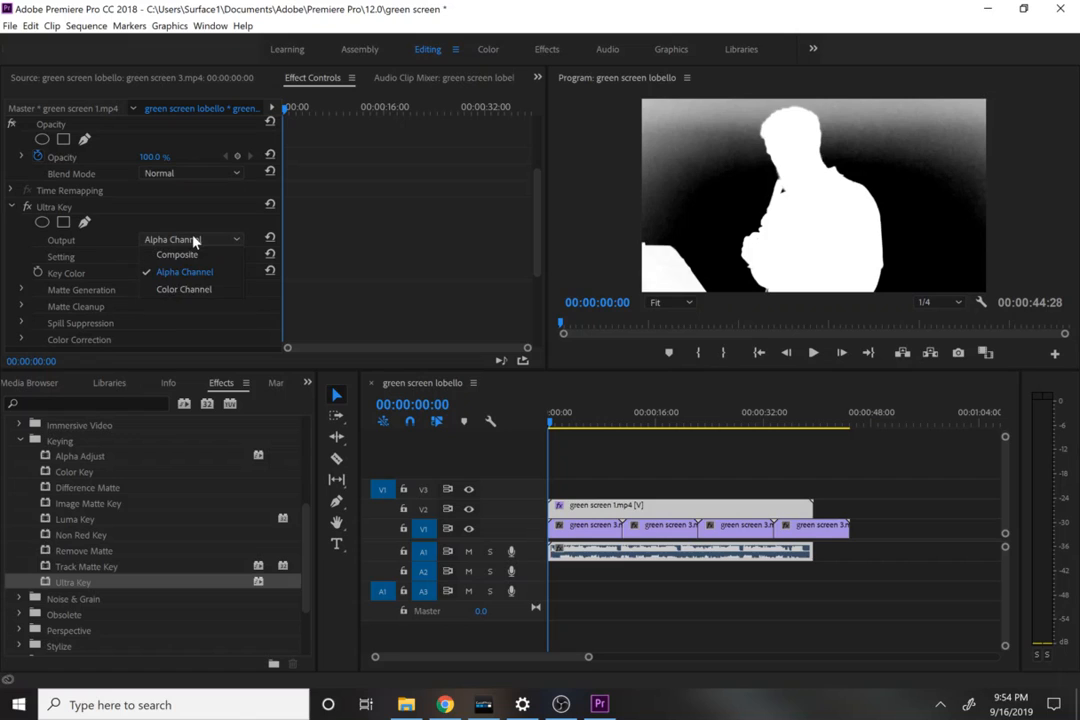
click(193, 255)
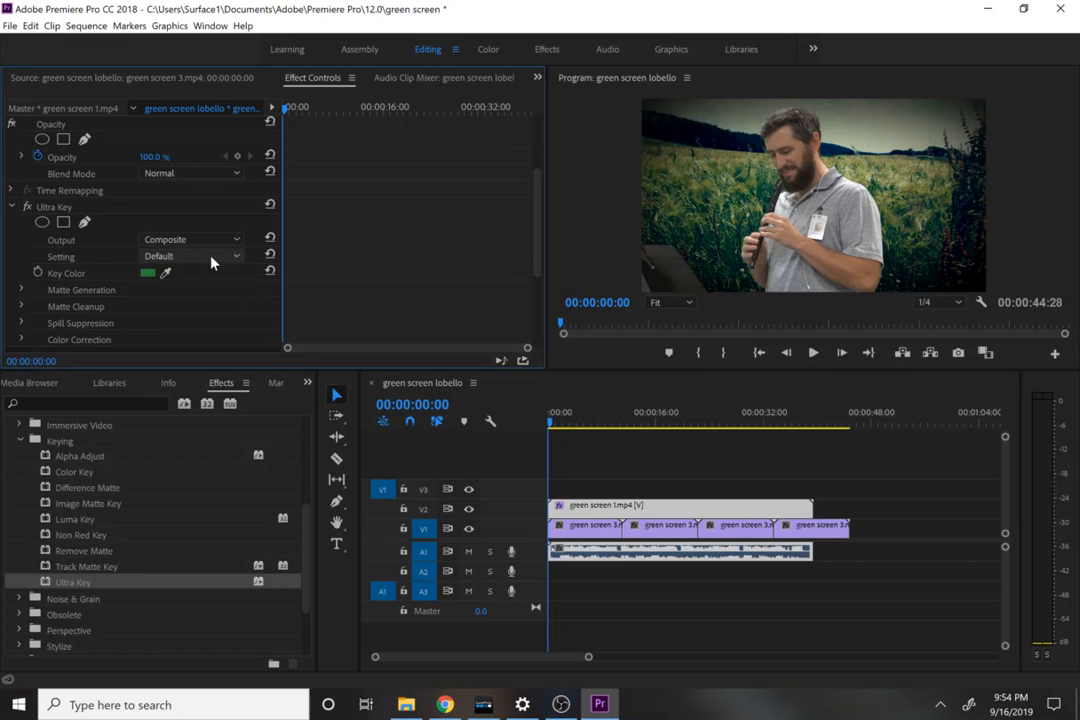
Step: Choose the Aggressive setting for Ultra Key and switch its output to Alpha Channel
click(212, 257)
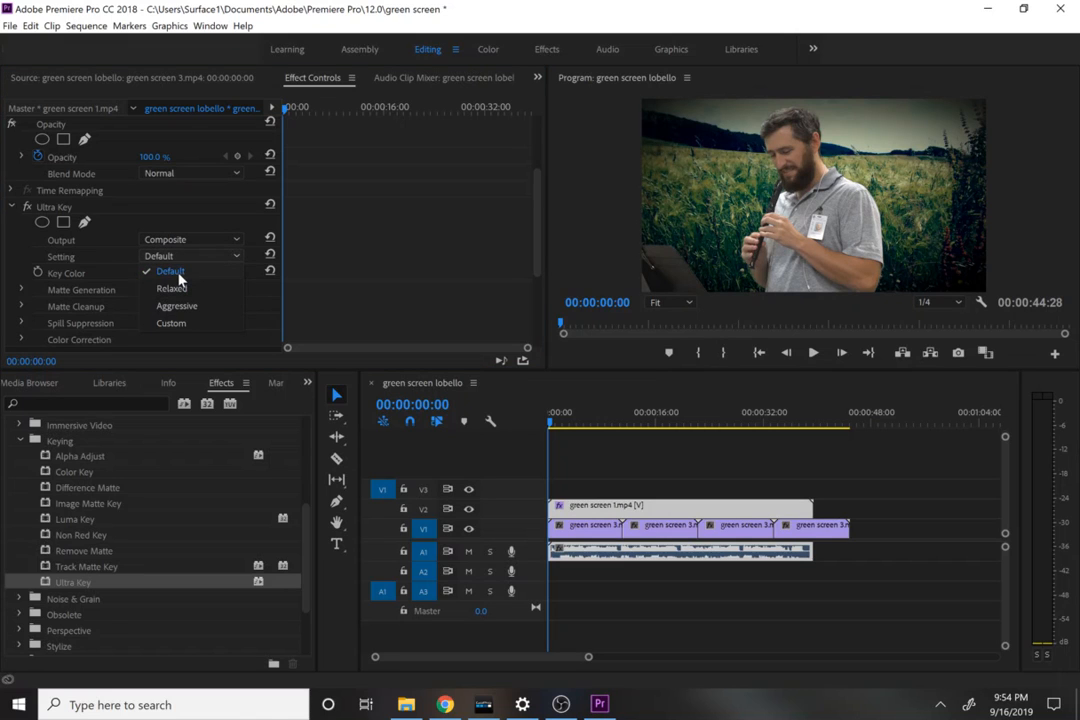
click(178, 307)
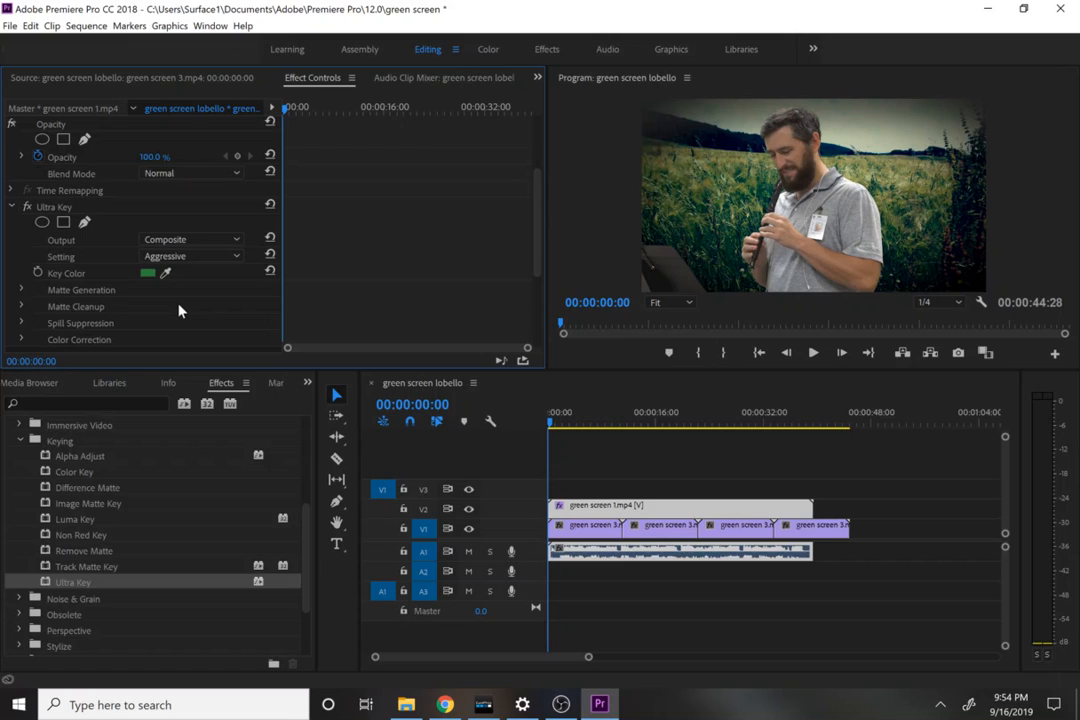
click(165, 240)
click(172, 268)
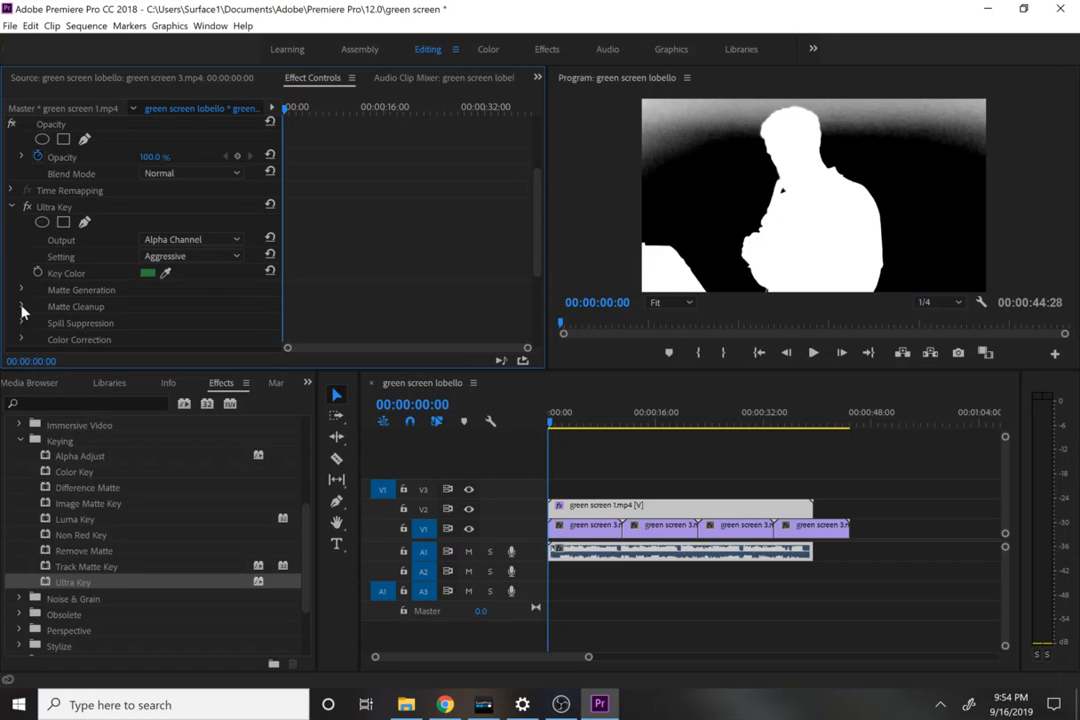
Step: Set the Ultra Key's Matte Generation values to Transparency 42, Highlight 32 and Shadow 15
scroll(22, 300, up, 1)
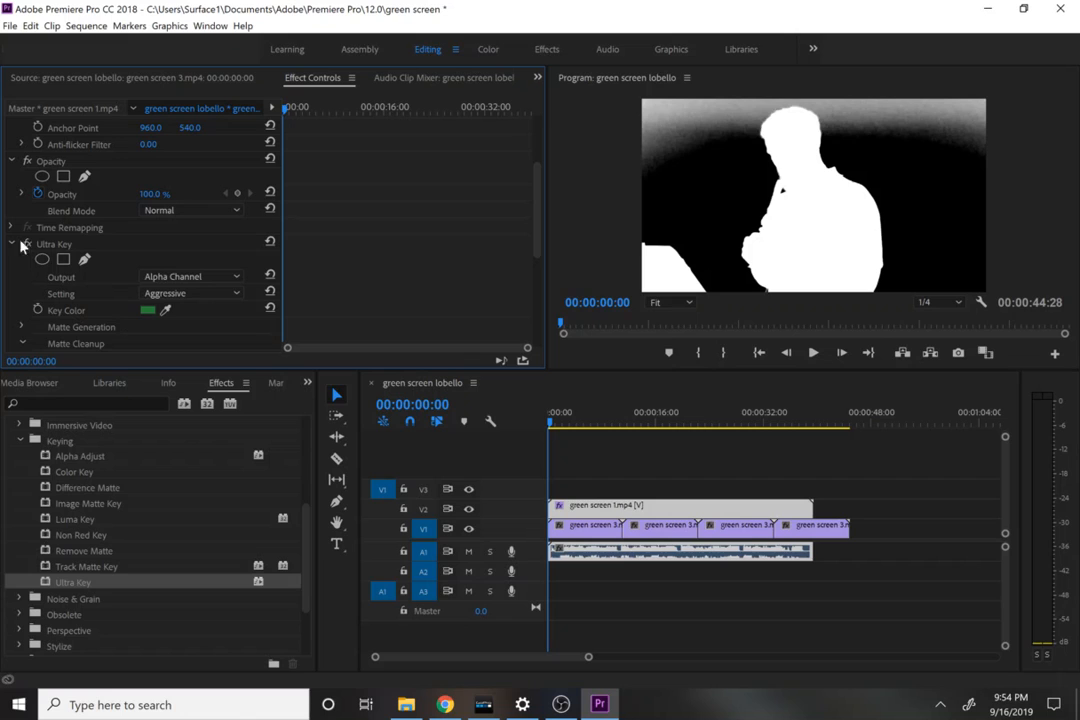
scroll(533, 208, up, 3)
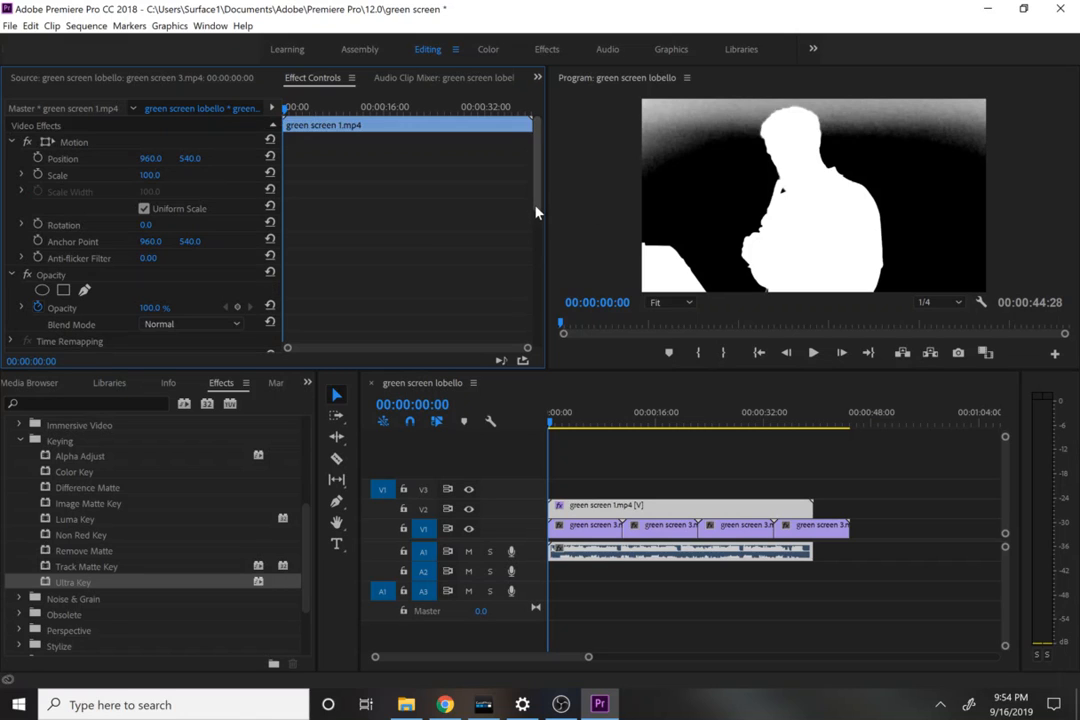
scroll(540, 235, down, 7)
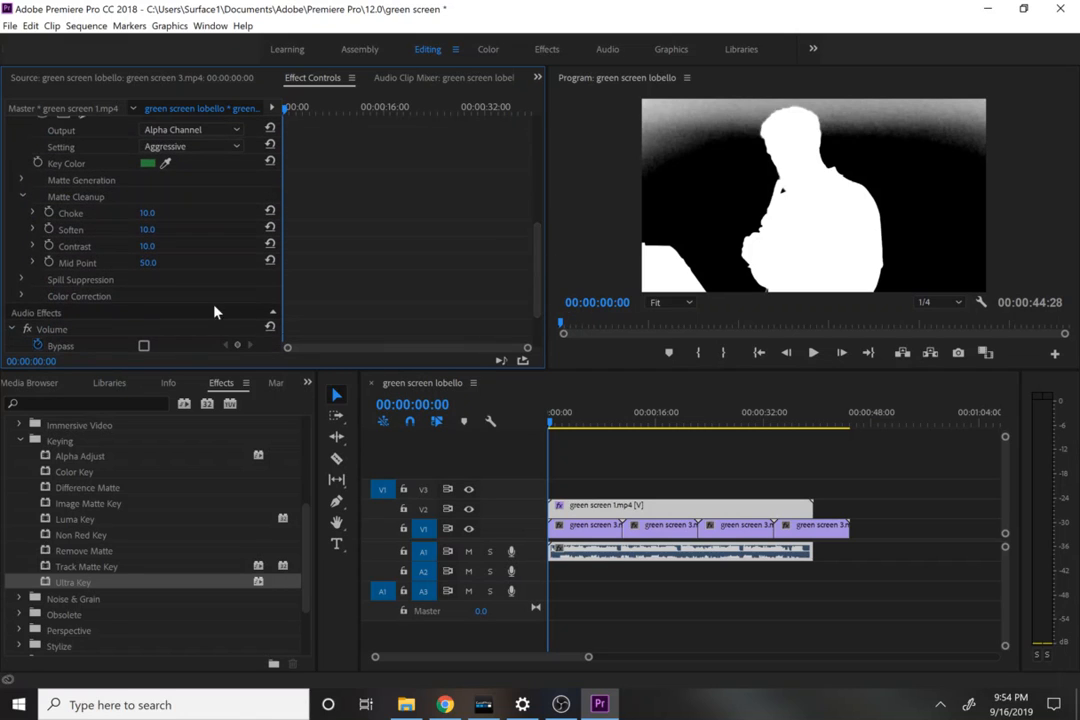
click(22, 181)
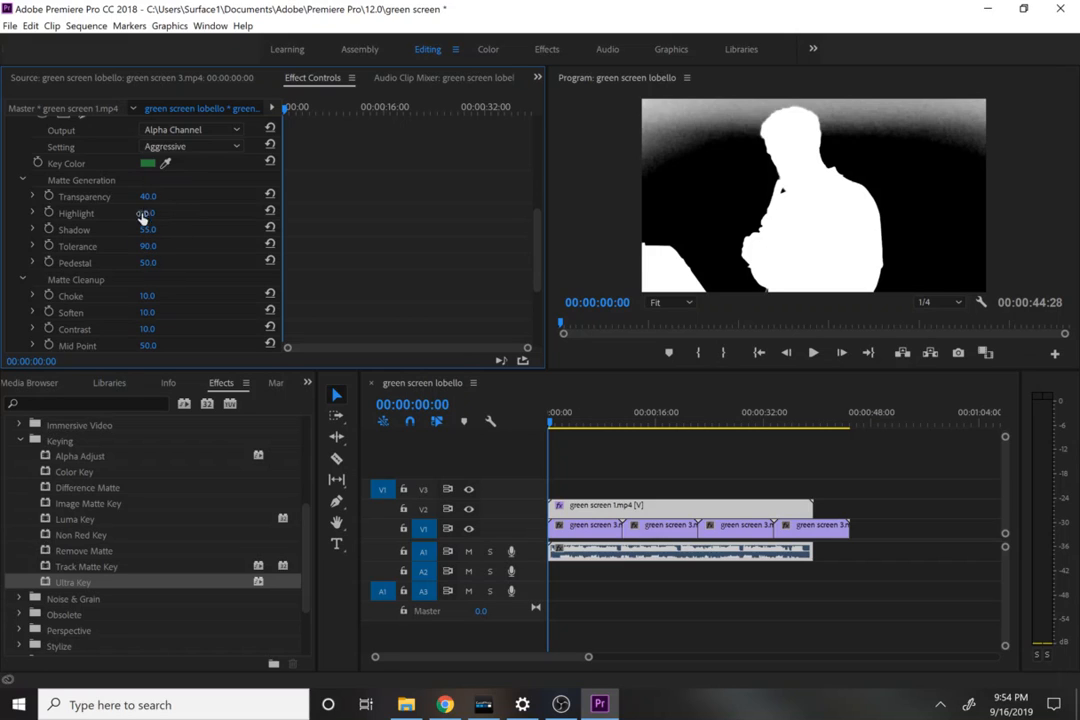
drag(147, 196, 157, 198)
click(150, 214)
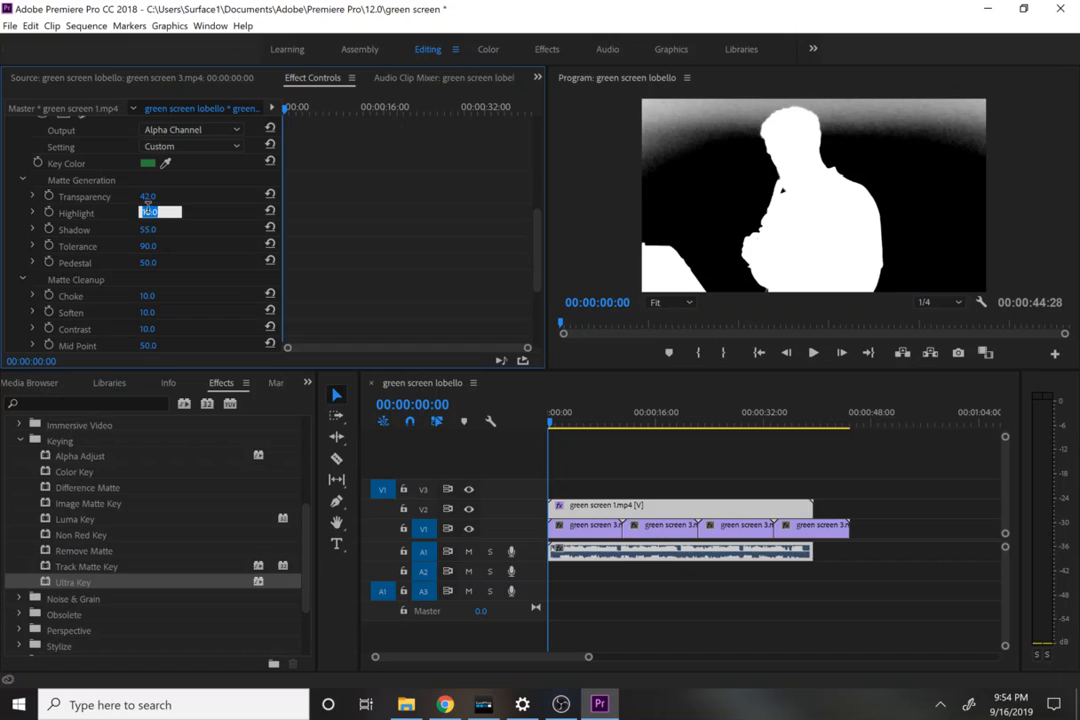
click(128, 228)
drag(145, 214, 110, 230)
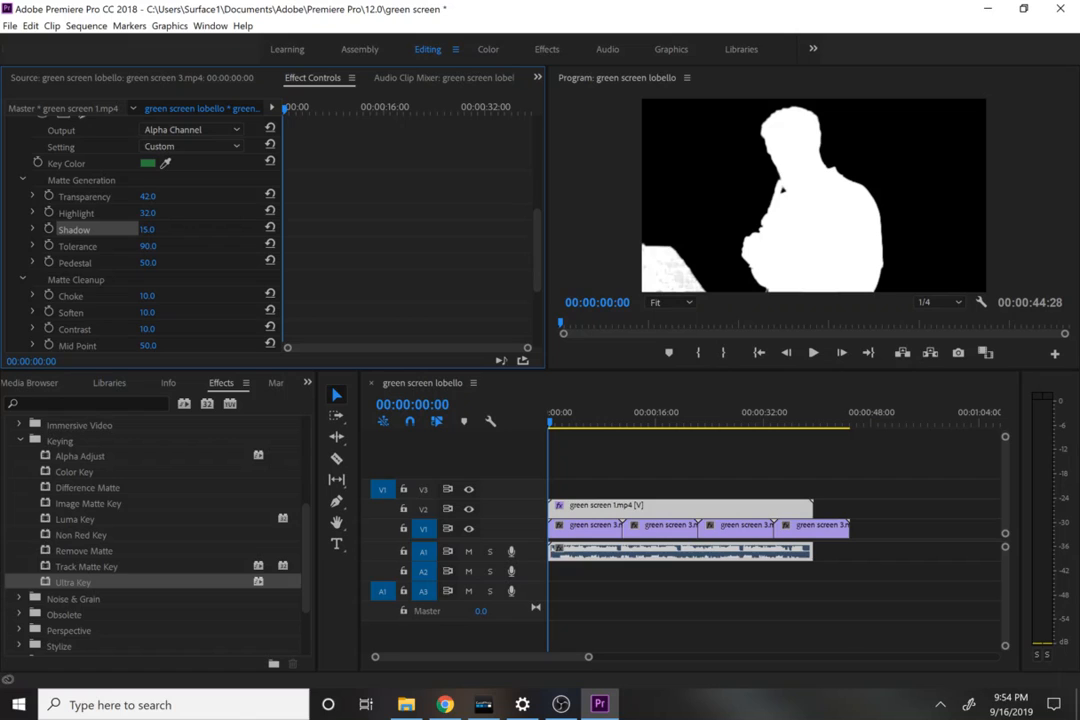
Step: Switch the Ultra Key output from Alpha Channel back to Composite
scroll(538, 268, up, 2)
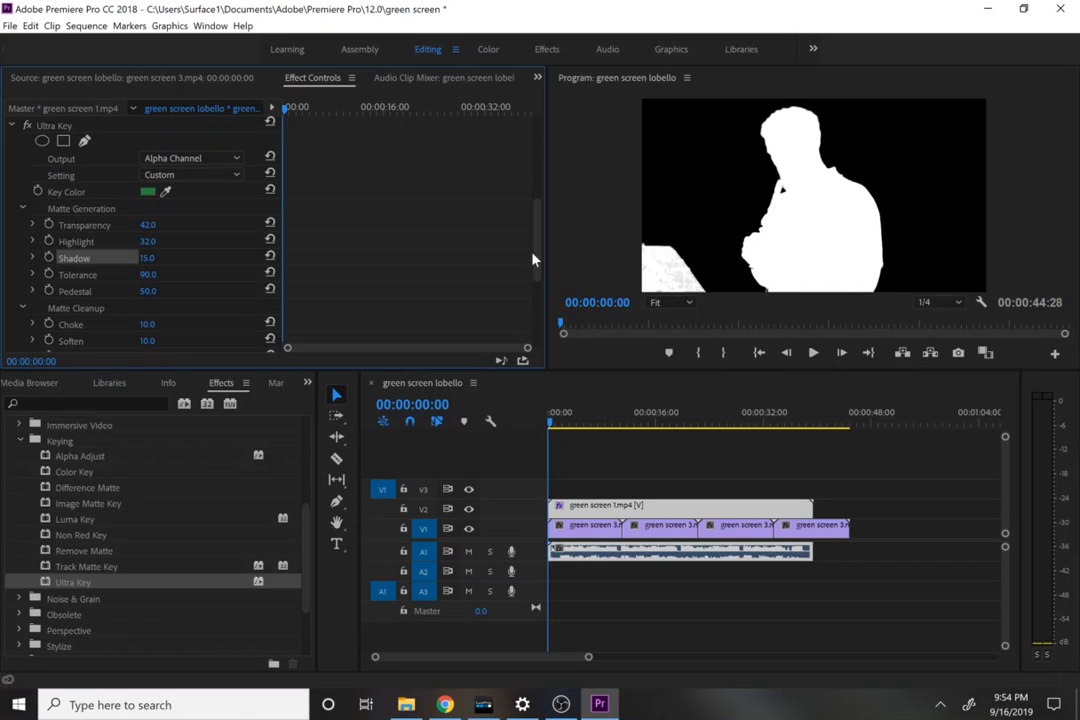
click(186, 158)
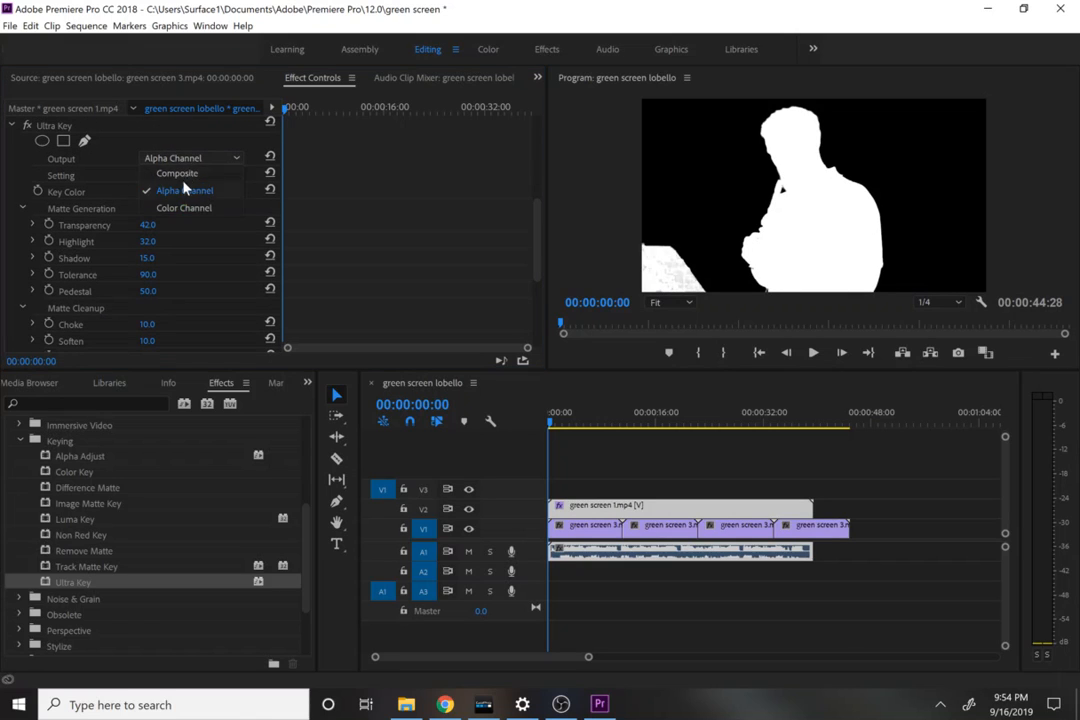
click(180, 173)
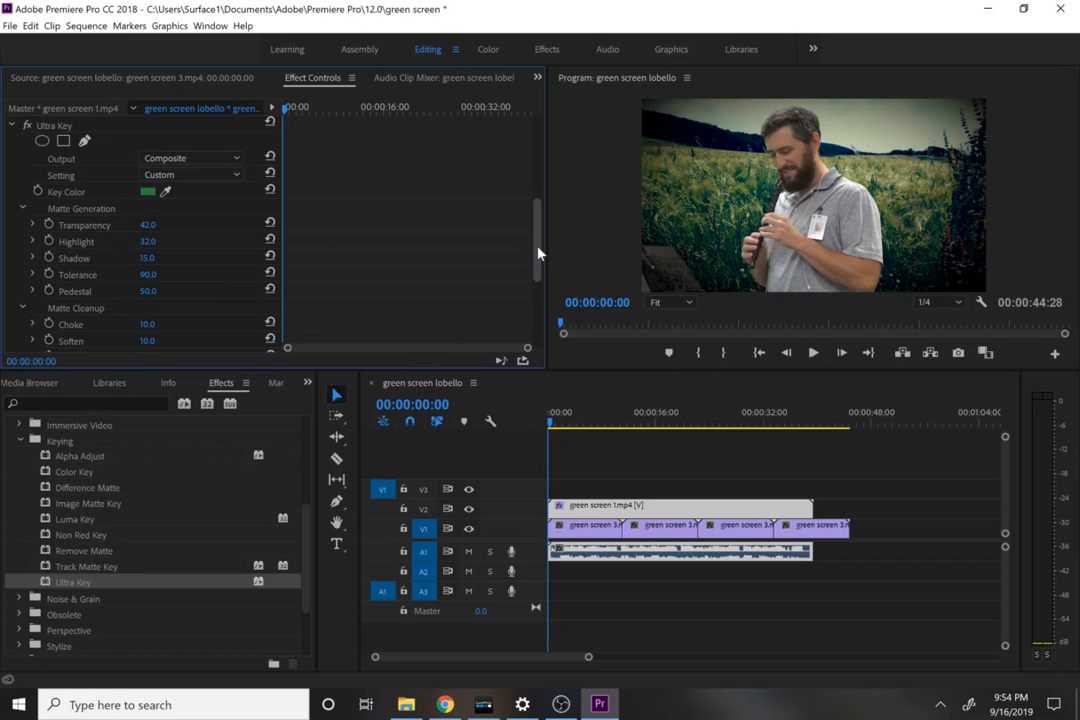
Step: Apply the Crop effect from the Transform video effects to the green screen 1.mp4 clip
drag(538, 254, 522, 200)
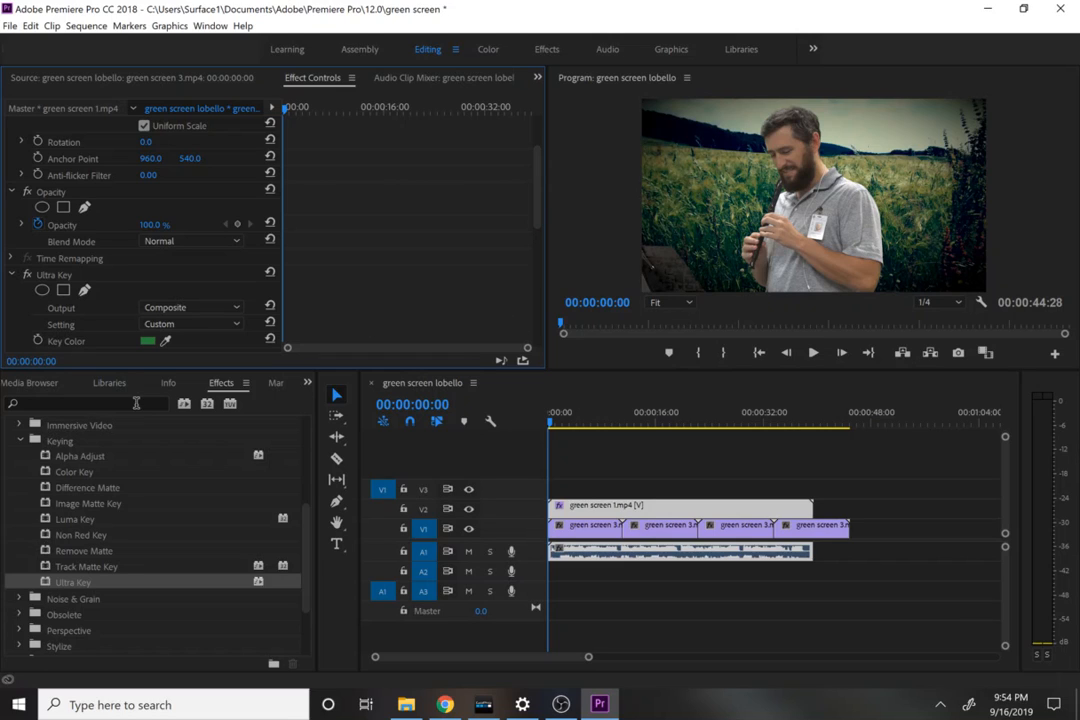
scroll(290, 480, up, 4)
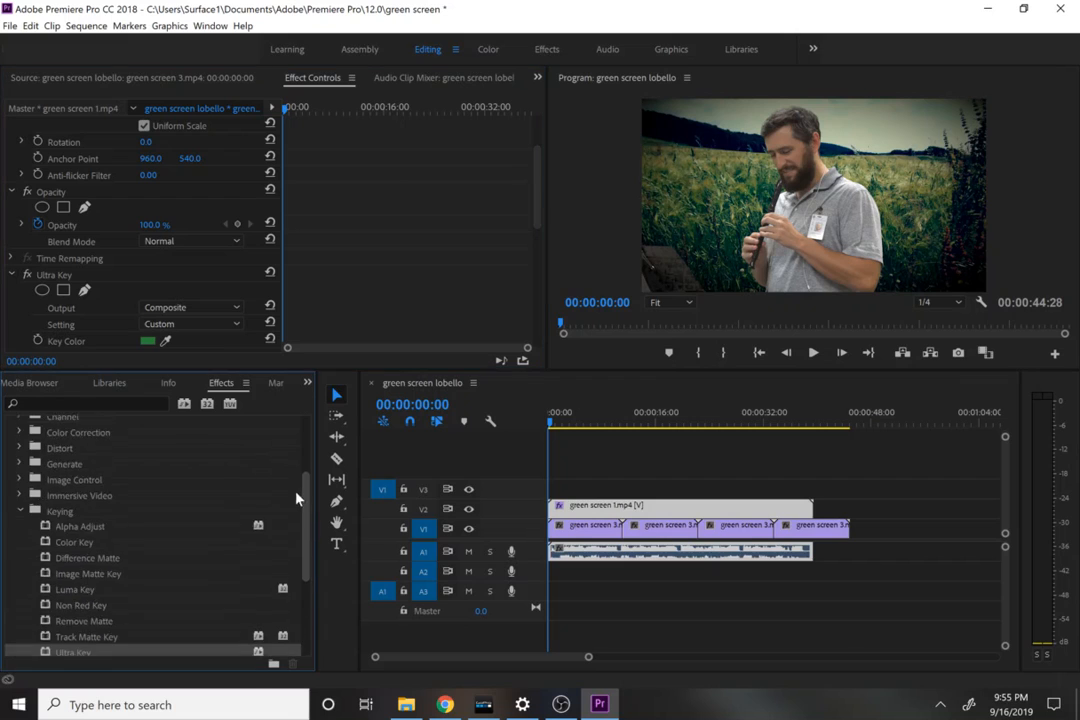
scroll(280, 452, up, 1)
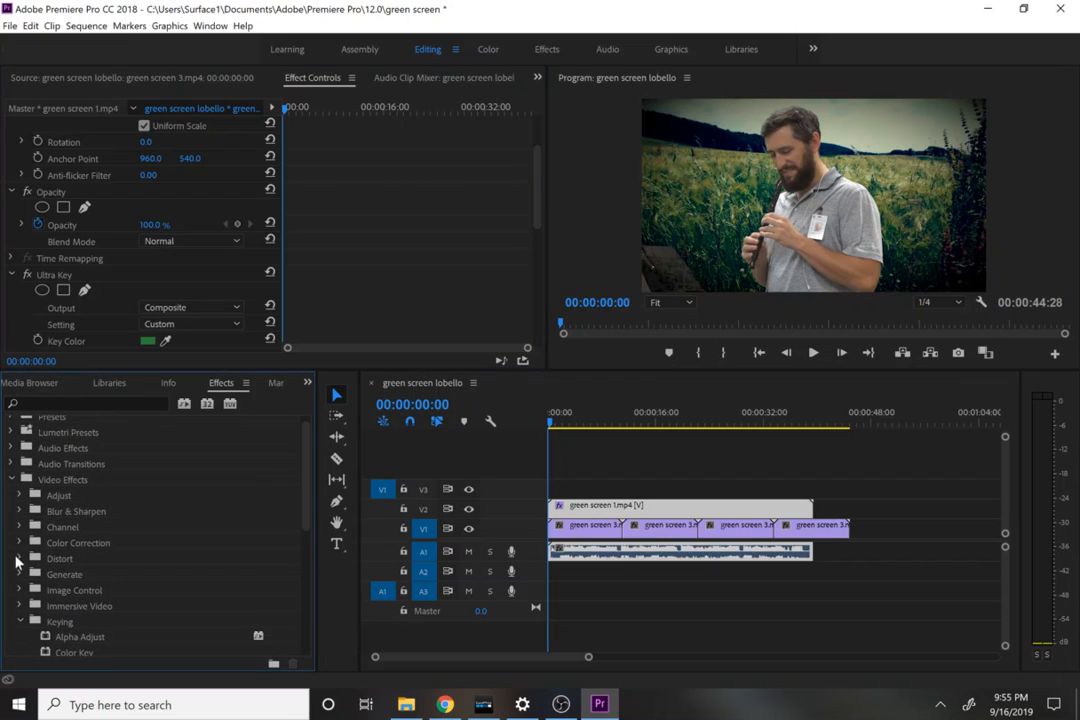
scroll(290, 540, down, 5)
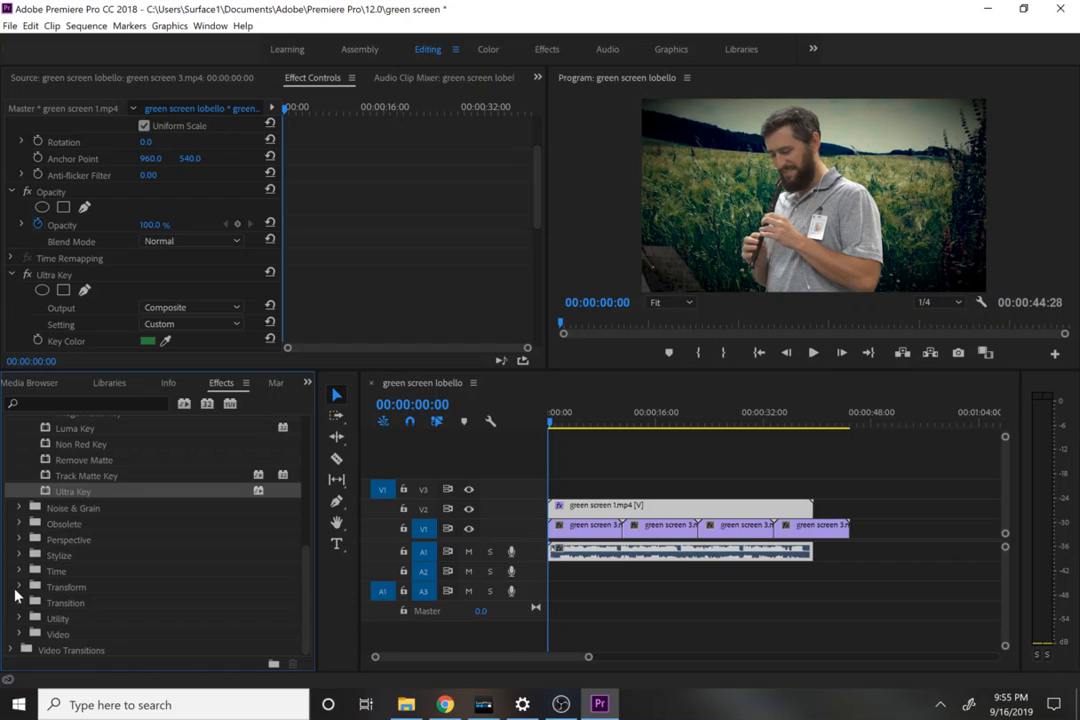
click(19, 587)
click(60, 603)
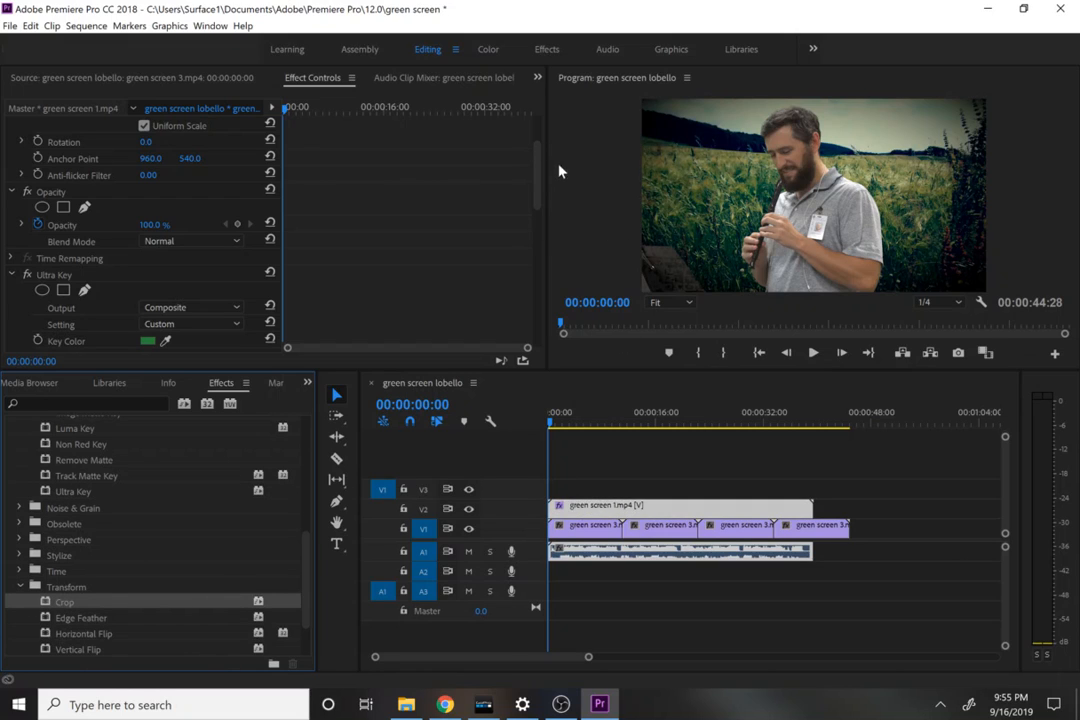
Step: Crop green screen 1.mp4 with Left at 25% and Right at 7%, and play back the opening seconds
drag(537, 187, 574, 308)
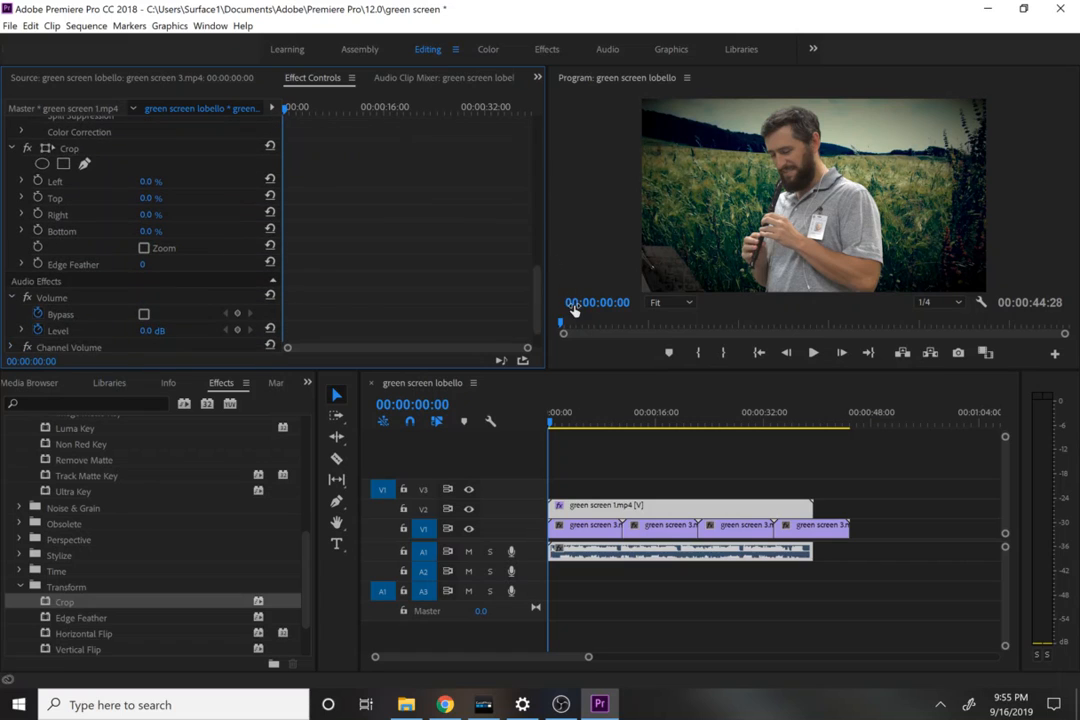
drag(150, 181, 215, 181)
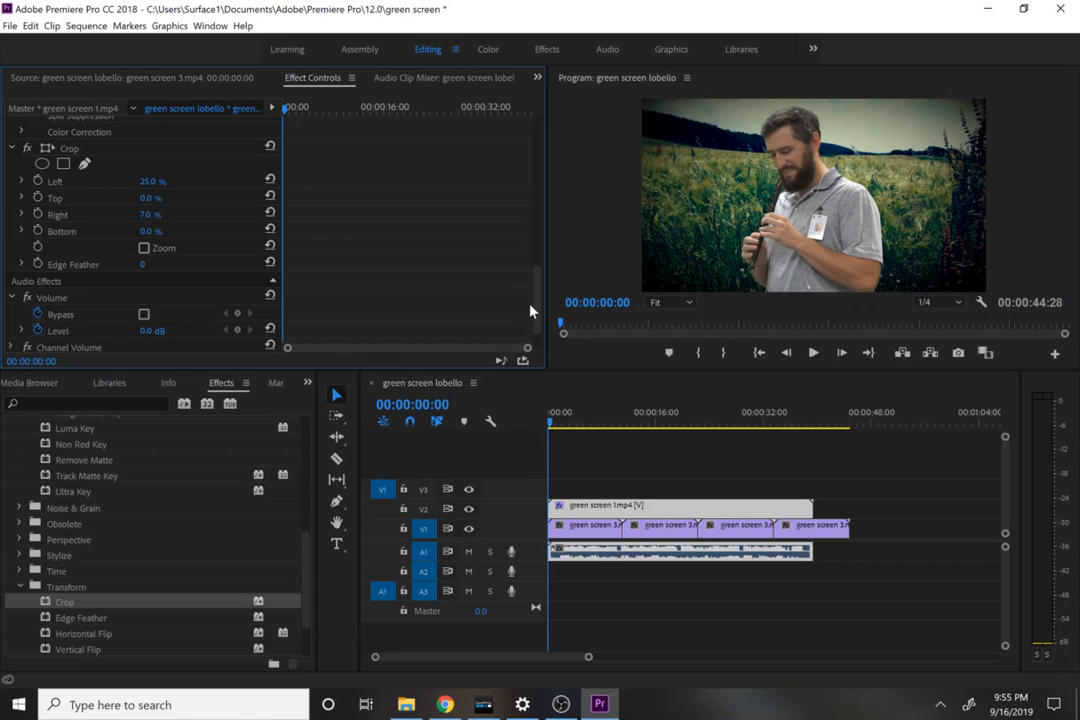
key(space)
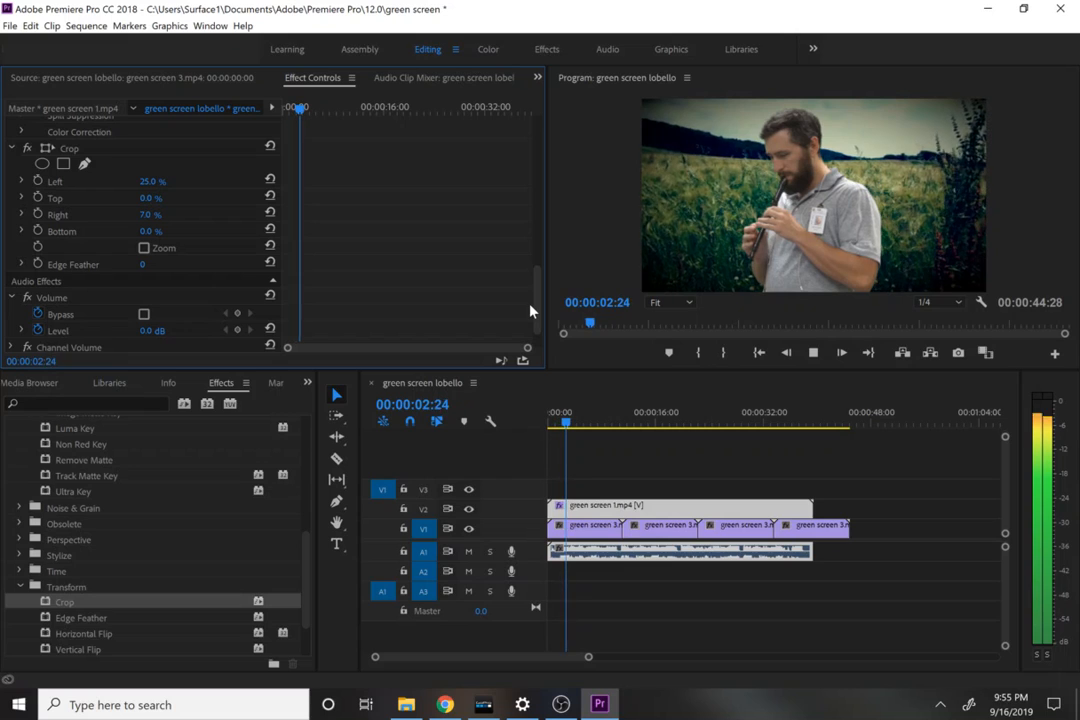
key(space)
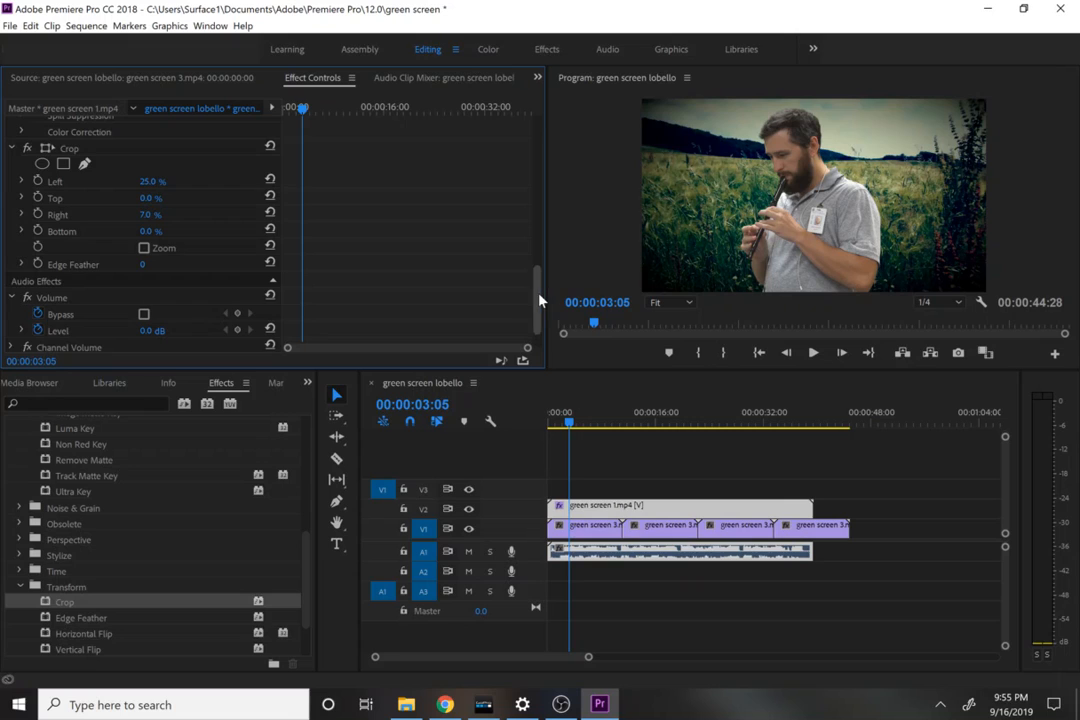
Step: Set green screen 1.mp4's Motion values to Scale 97 and Position 1454, 564
drag(540, 289, 530, 150)
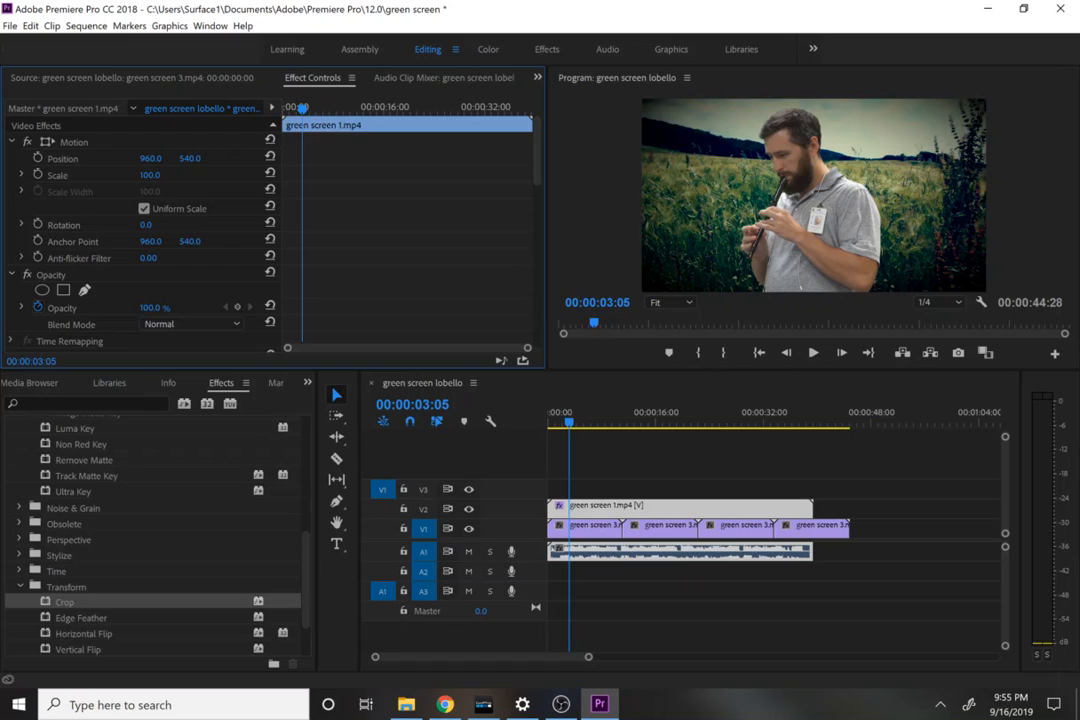
drag(148, 175, 127, 175)
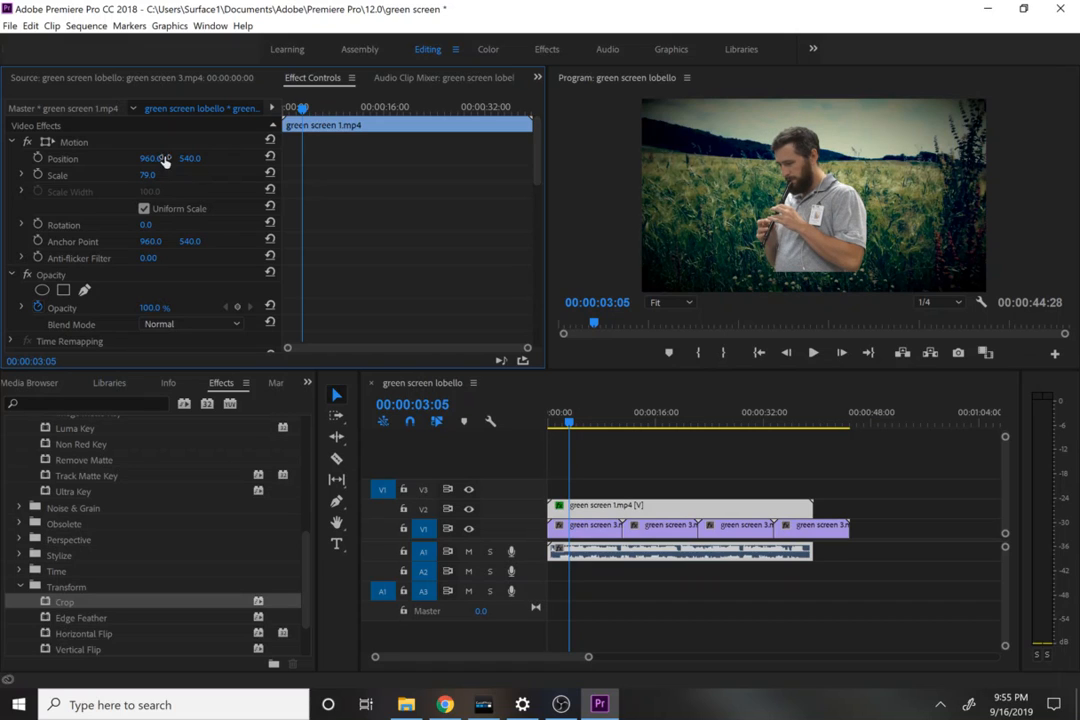
drag(150, 160, 266, 161)
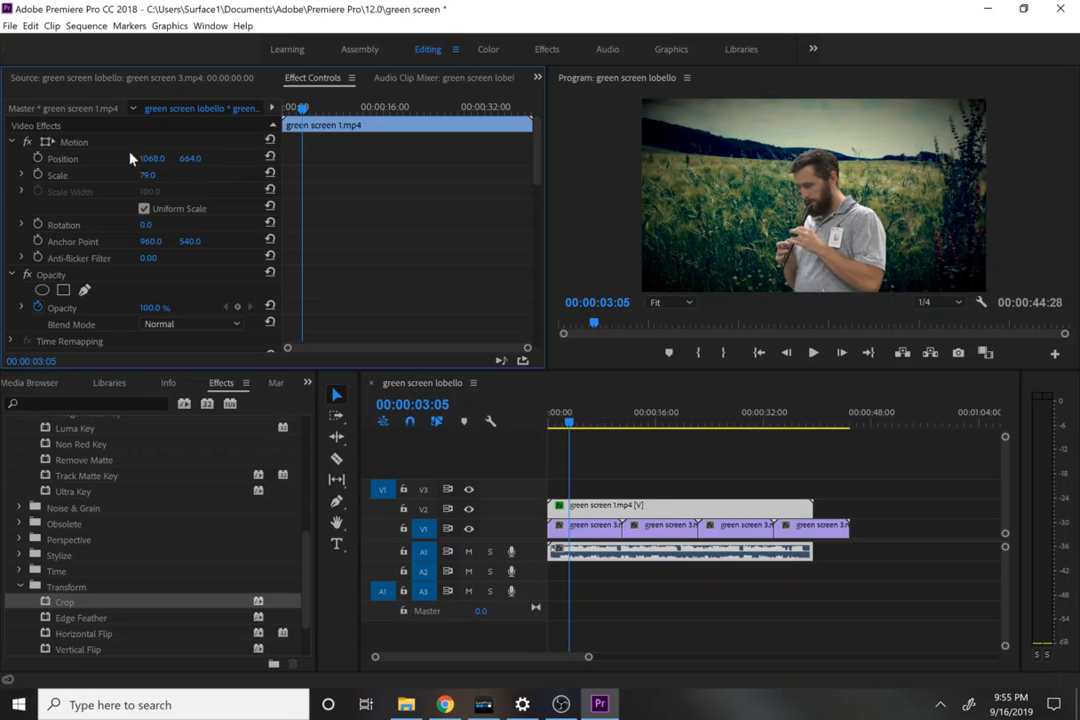
mouse_move(150, 158)
mouse_down()
mouse_move(260, 158)
mouse_move(155, 158)
mouse_up()
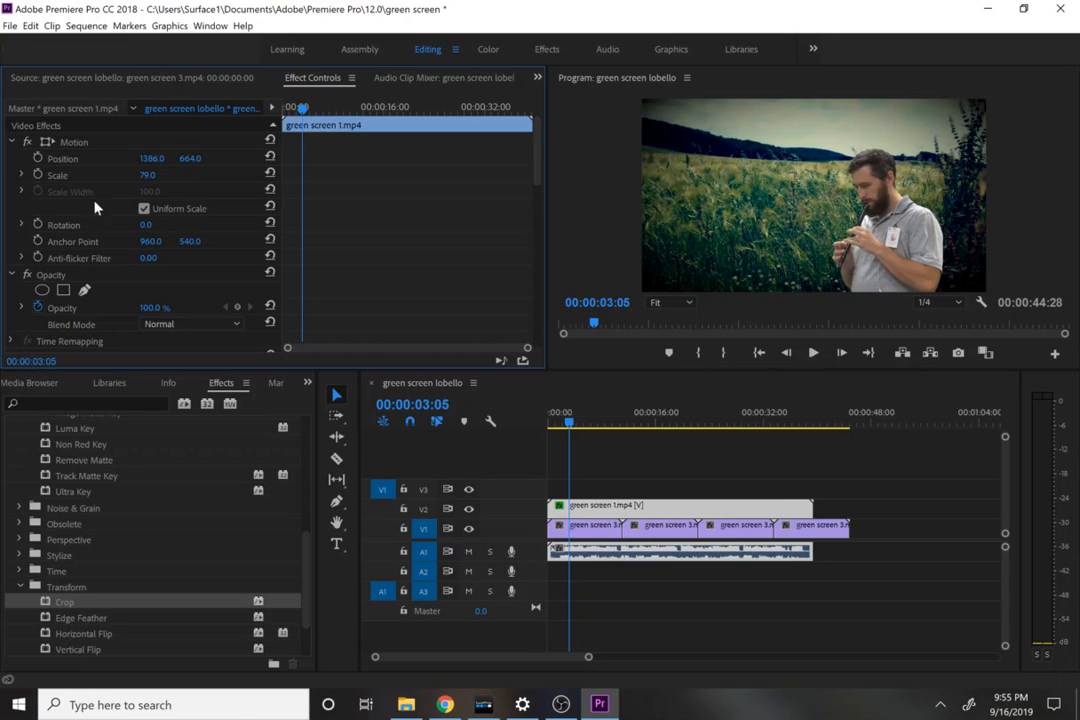
drag(538, 172, 510, 166)
drag(148, 175, 190, 158)
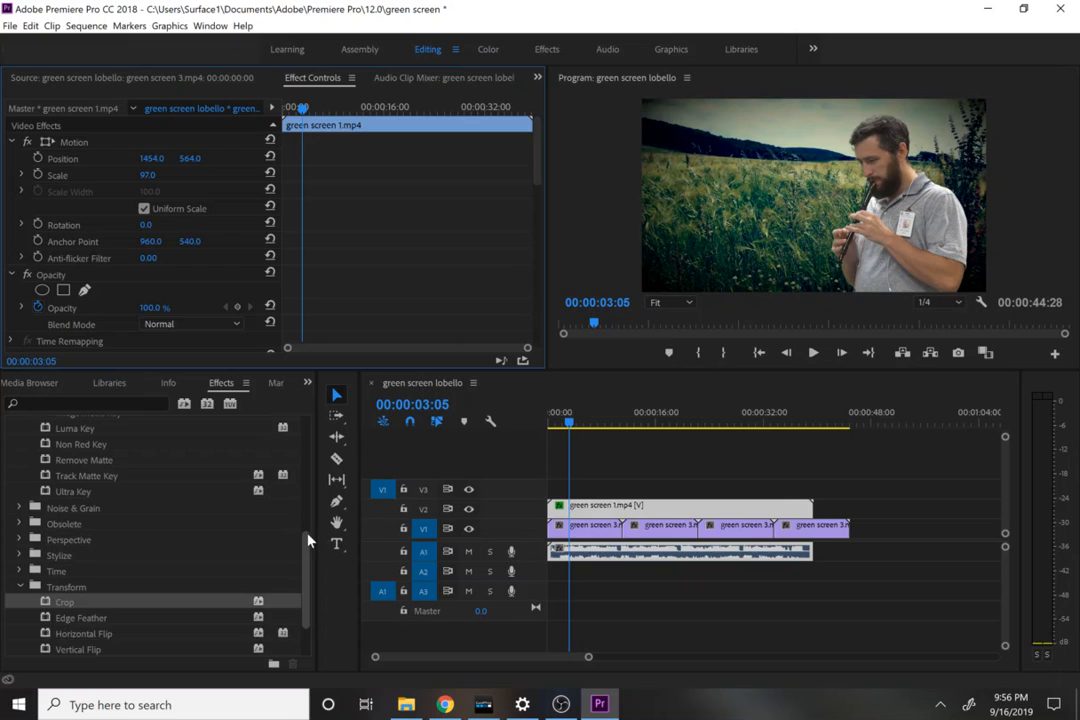
Step: Add green screen 2.mp4 from the project to the start of the sequence, with video on V3 and audio on A2
drag(308, 538, 302, 416)
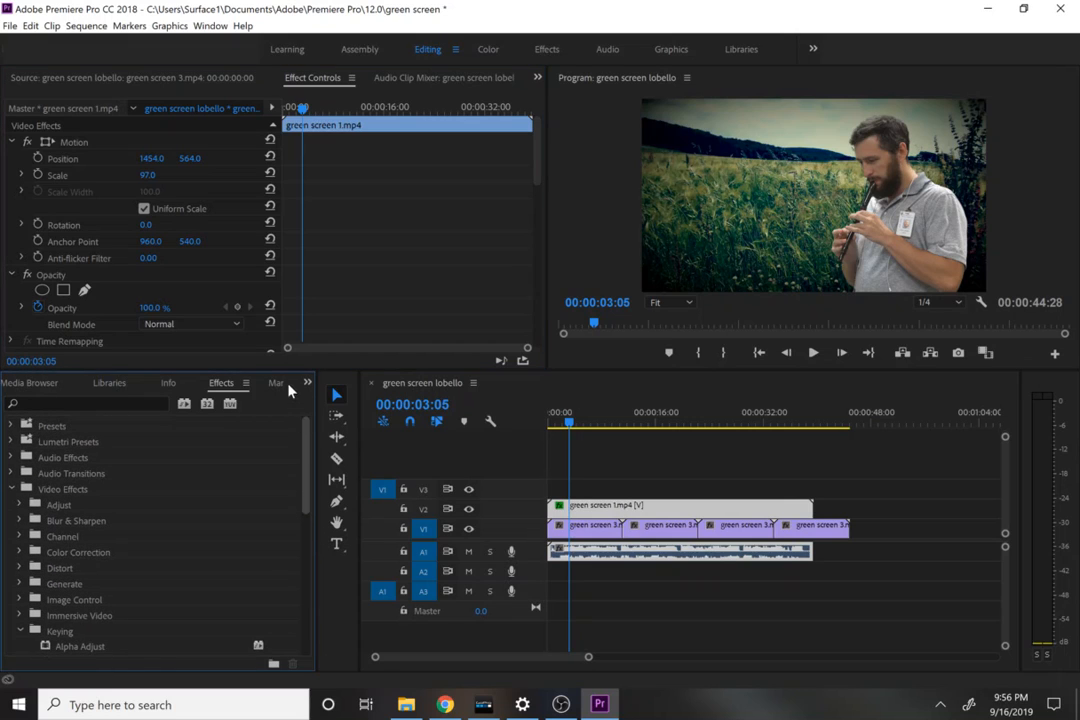
click(30, 386)
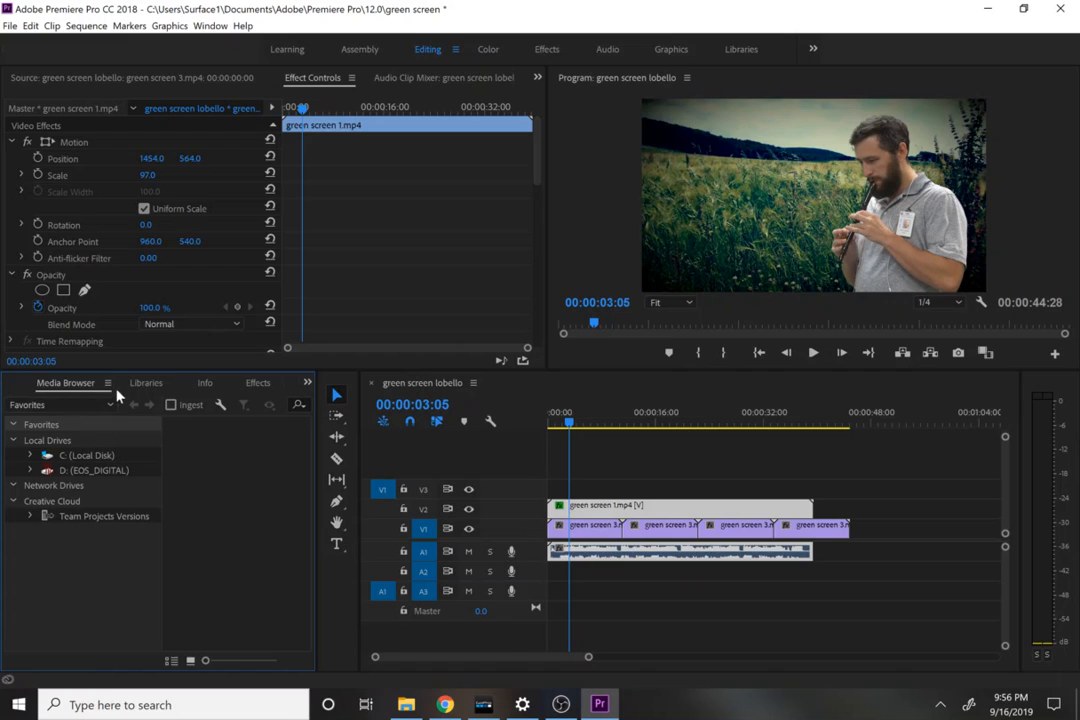
click(24, 383)
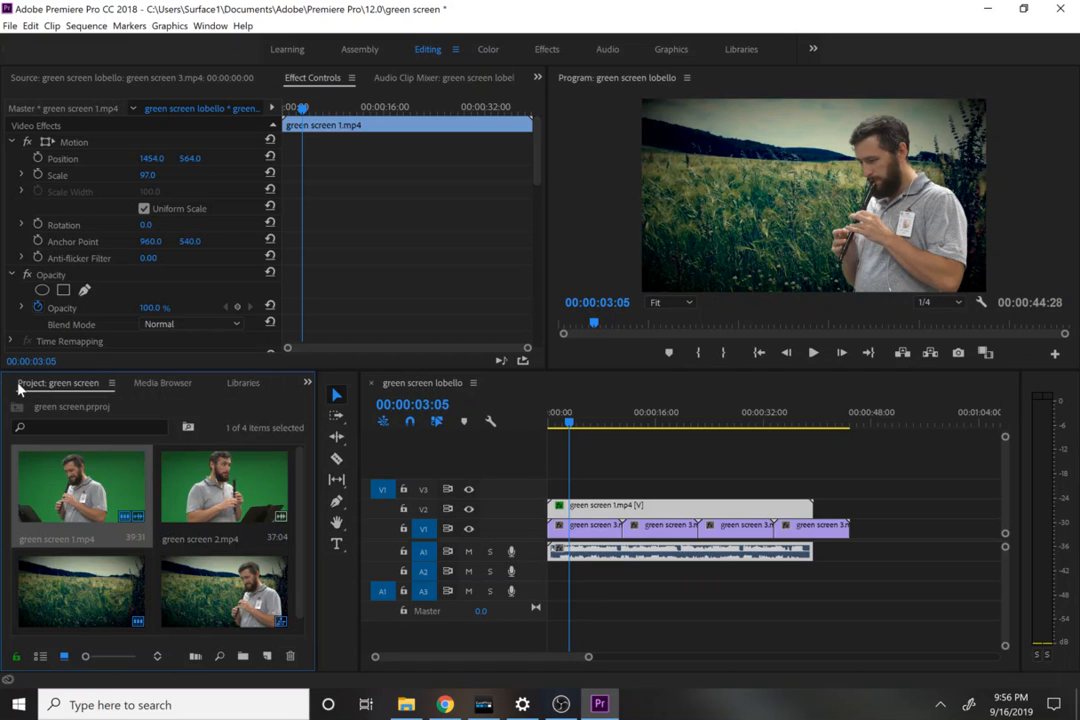
drag(195, 488, 655, 576)
Step: Copy green screen 1.mp4 and paste its Motion, Ultra Key, Crop and audio attributes onto green screen 2.mp4
right_click(623, 509)
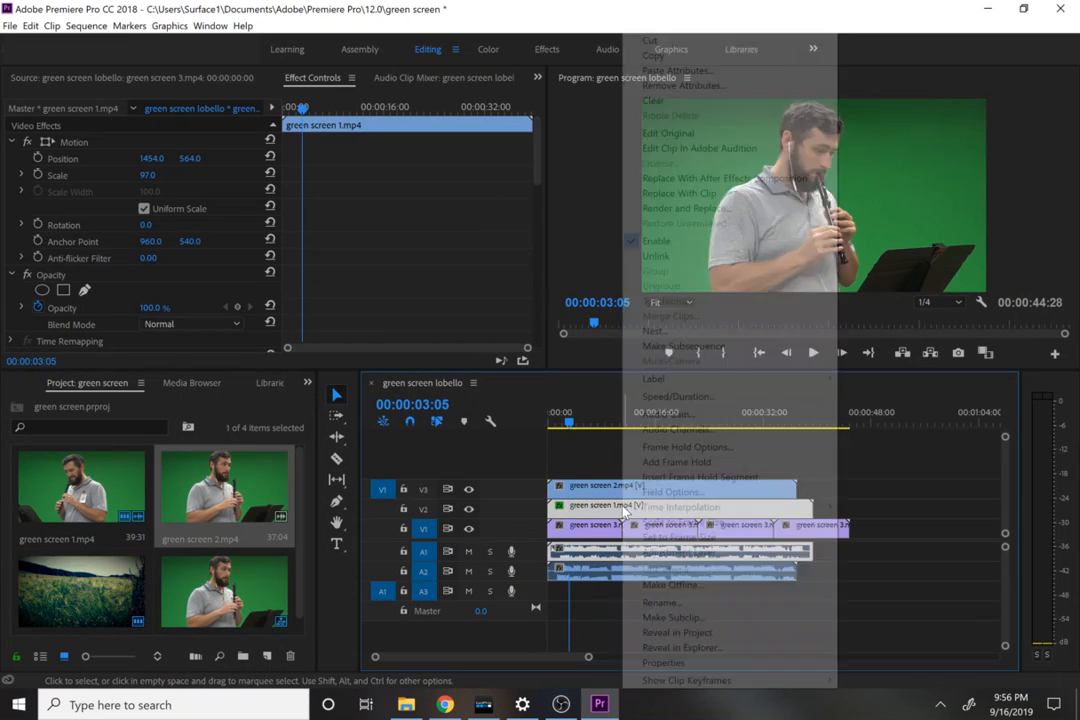
click(652, 55)
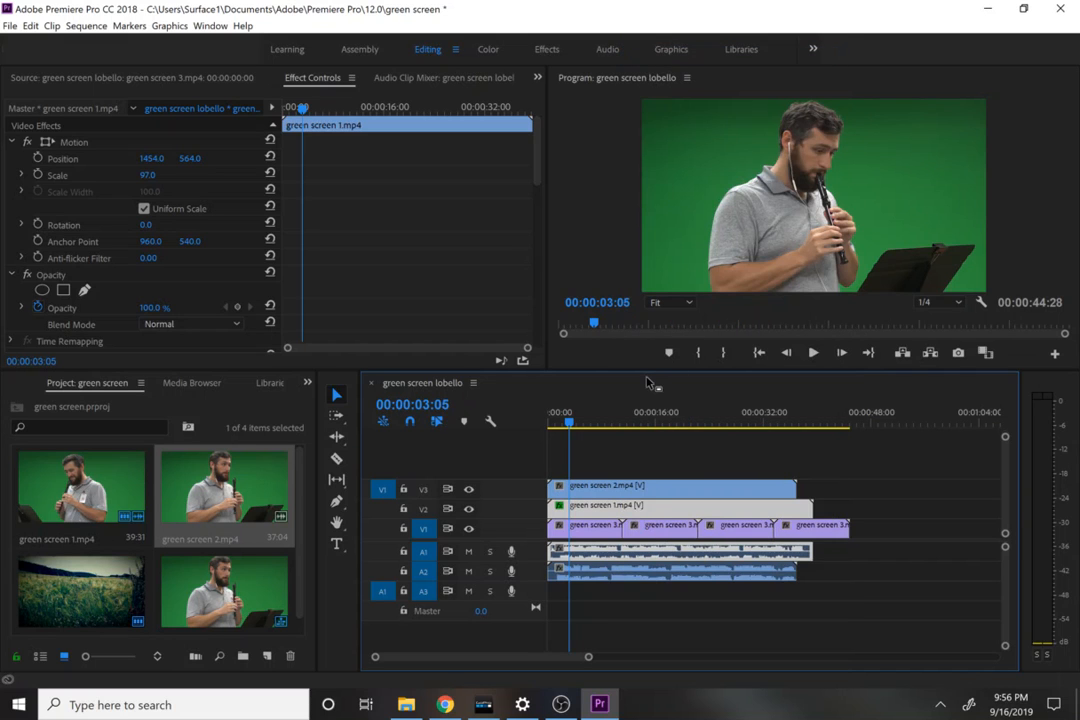
click(643, 497)
right_click(643, 497)
click(680, 70)
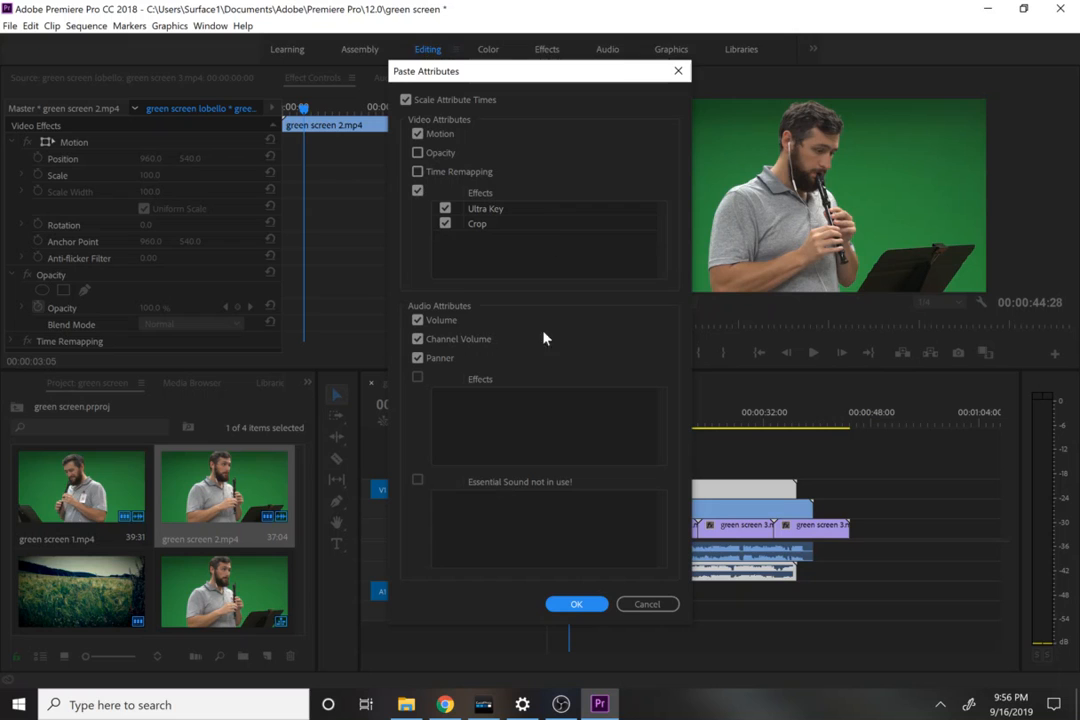
click(575, 604)
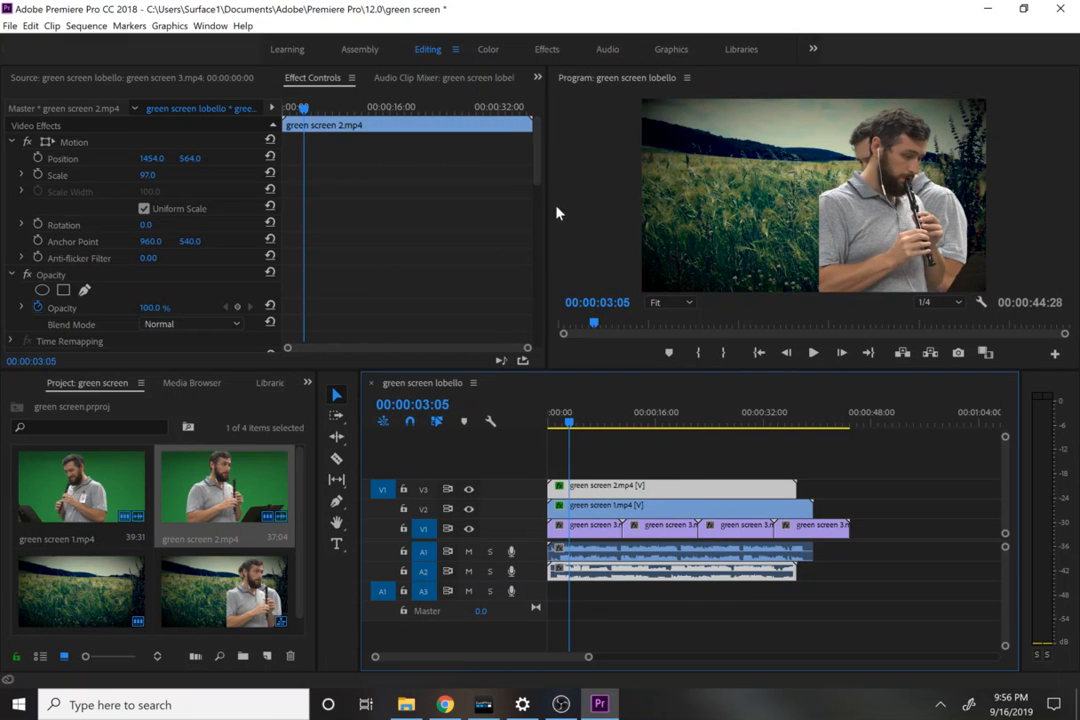
Step: Set green screen 2.mp4's Crop to Left 2% and Right 37%, and its horizontal Position to 727
drag(539, 170, 540, 318)
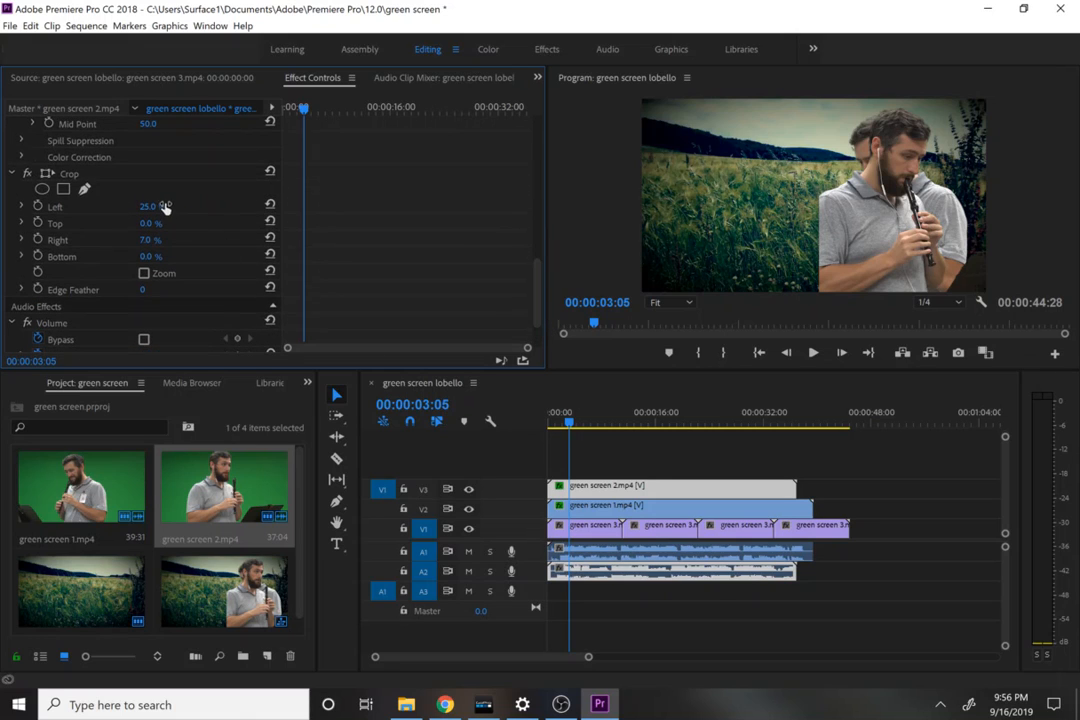
drag(158, 207, 135, 207)
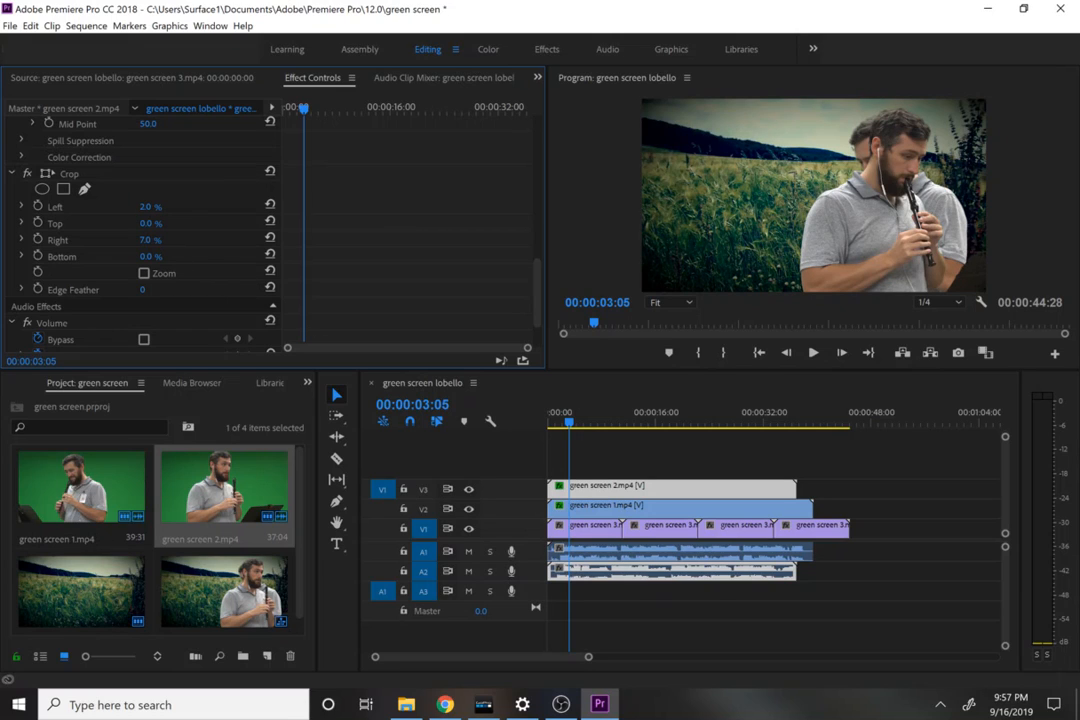
drag(148, 240, 173, 240)
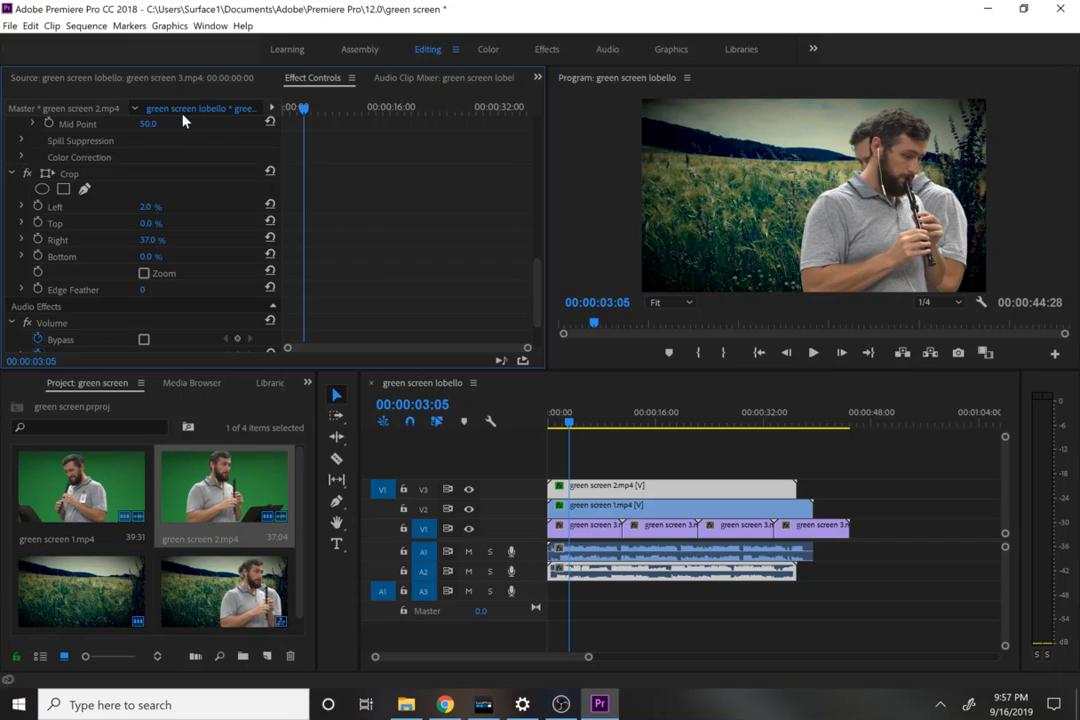
drag(542, 272, 500, 108)
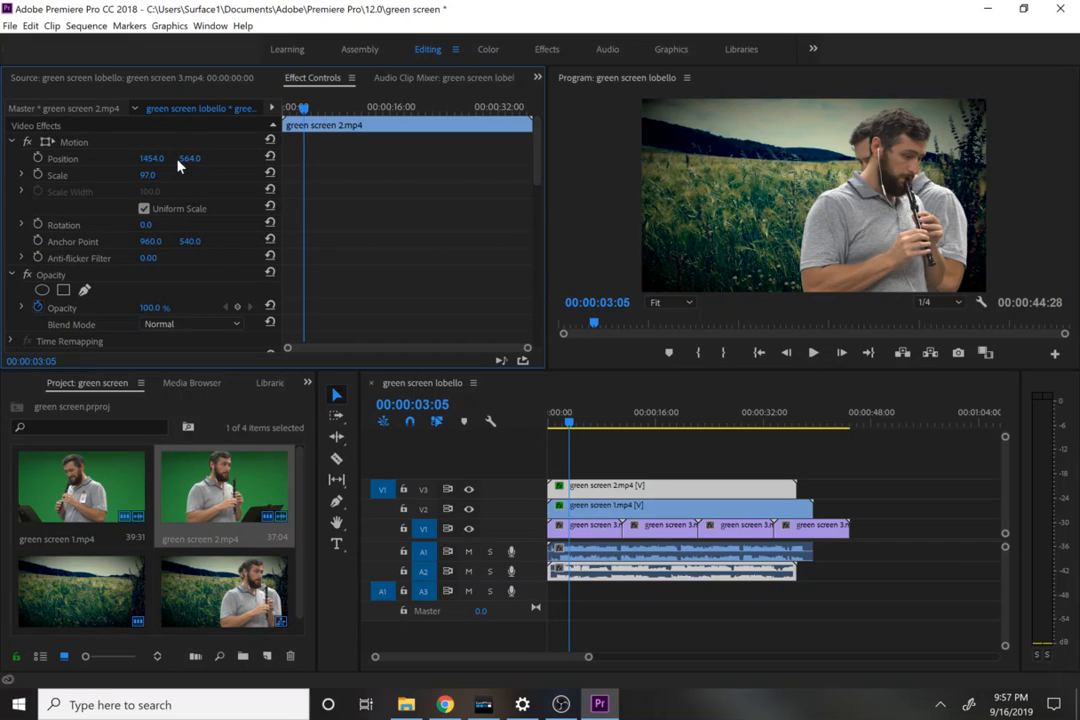
drag(150, 158, 100, 158)
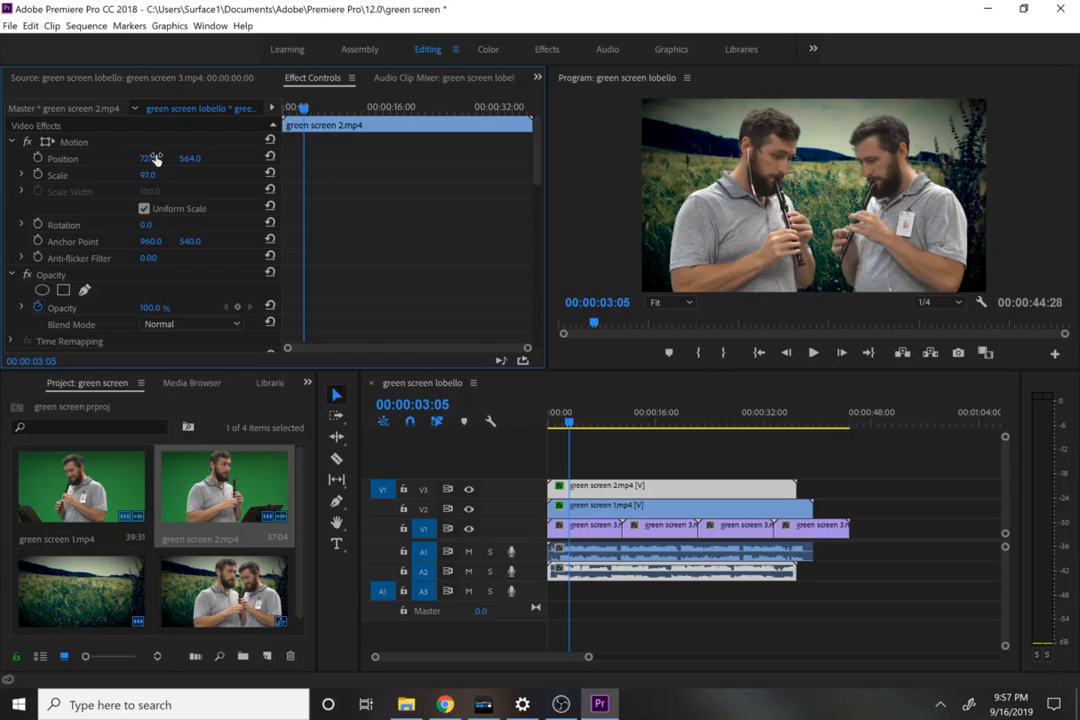
Step: Shift green screen 2.mp4 about half a second later to line up its audio with green screen 1.mp4, and play the result
drag(588, 657, 551, 664)
drag(532, 667, 530, 668)
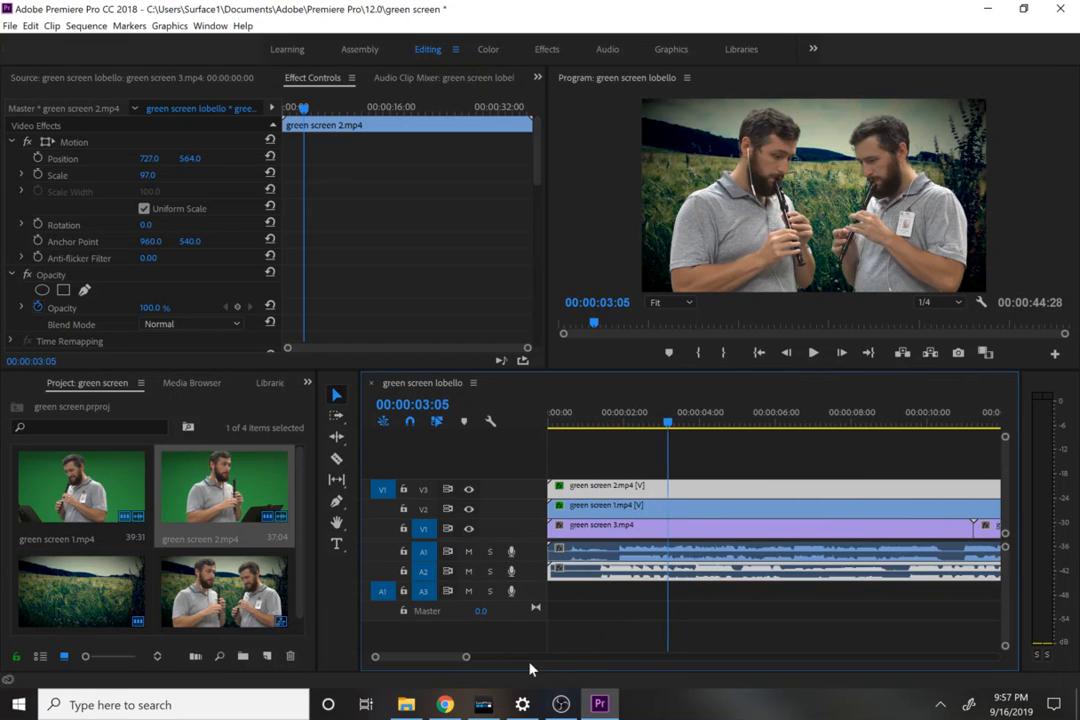
drag(586, 582, 610, 581)
click(612, 424)
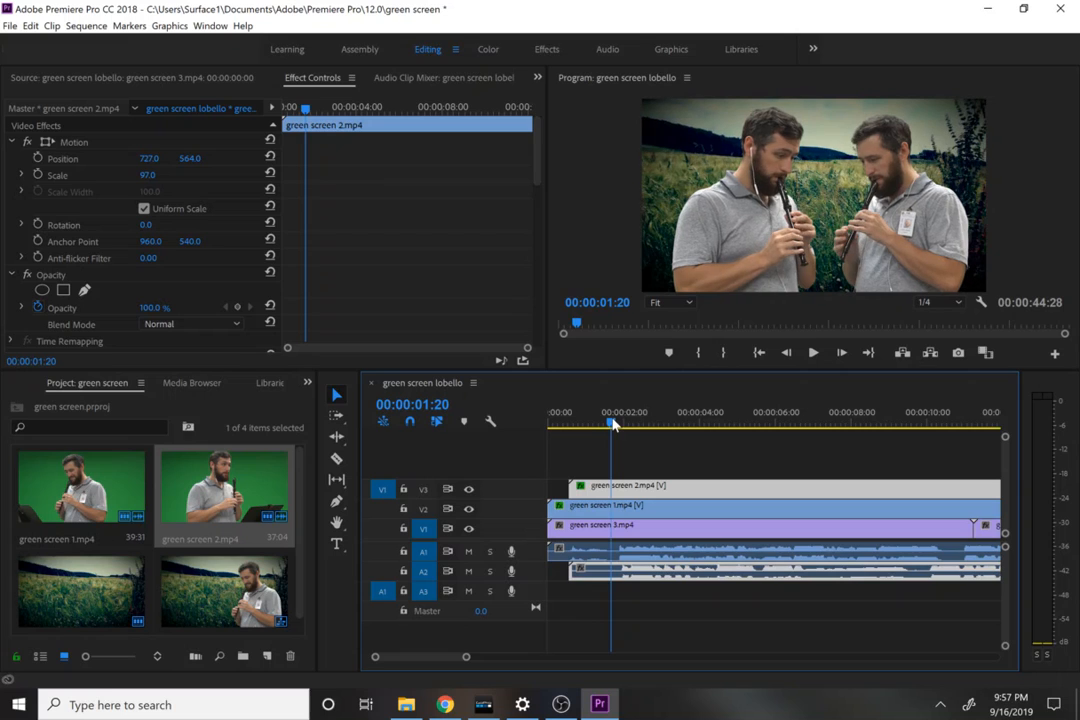
key(ctrl+s)
key(space)
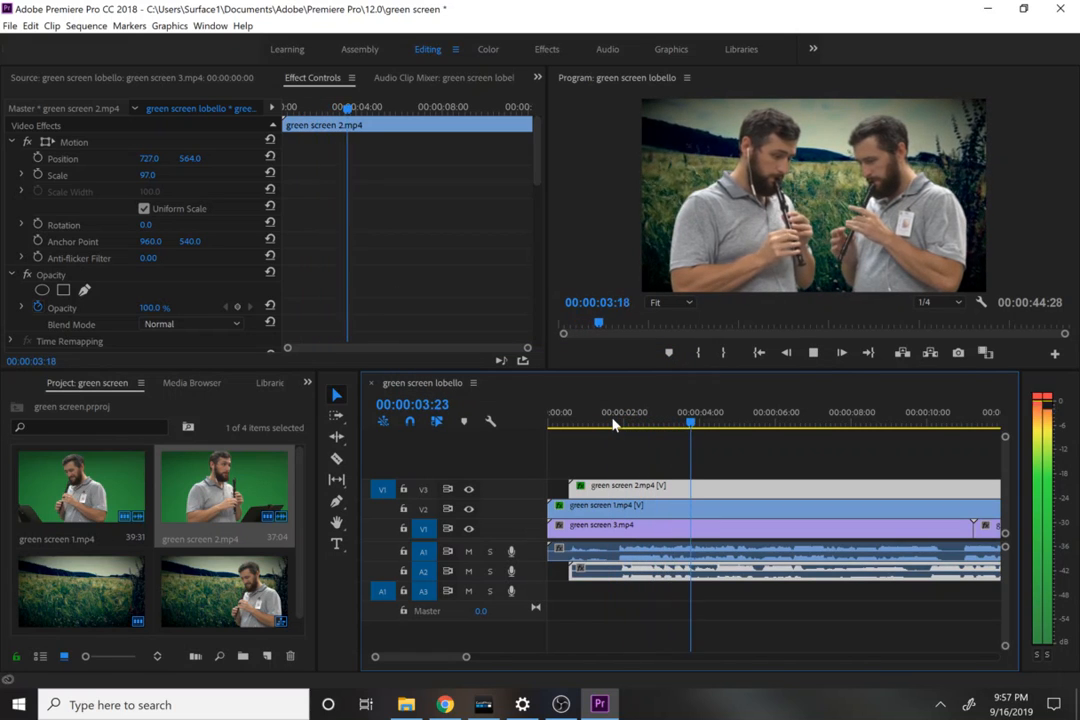
key(space)
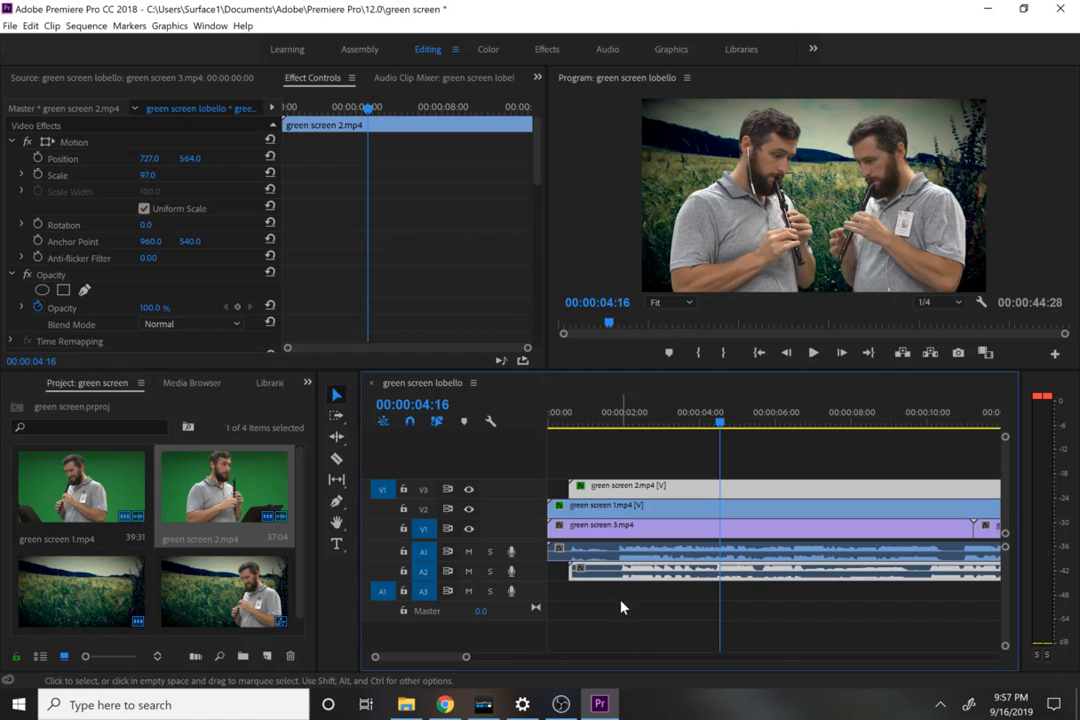
Step: Shift green screen 2.mp4 further along so that it starts about 1.3 seconds into the sequence
drag(467, 659, 482, 670)
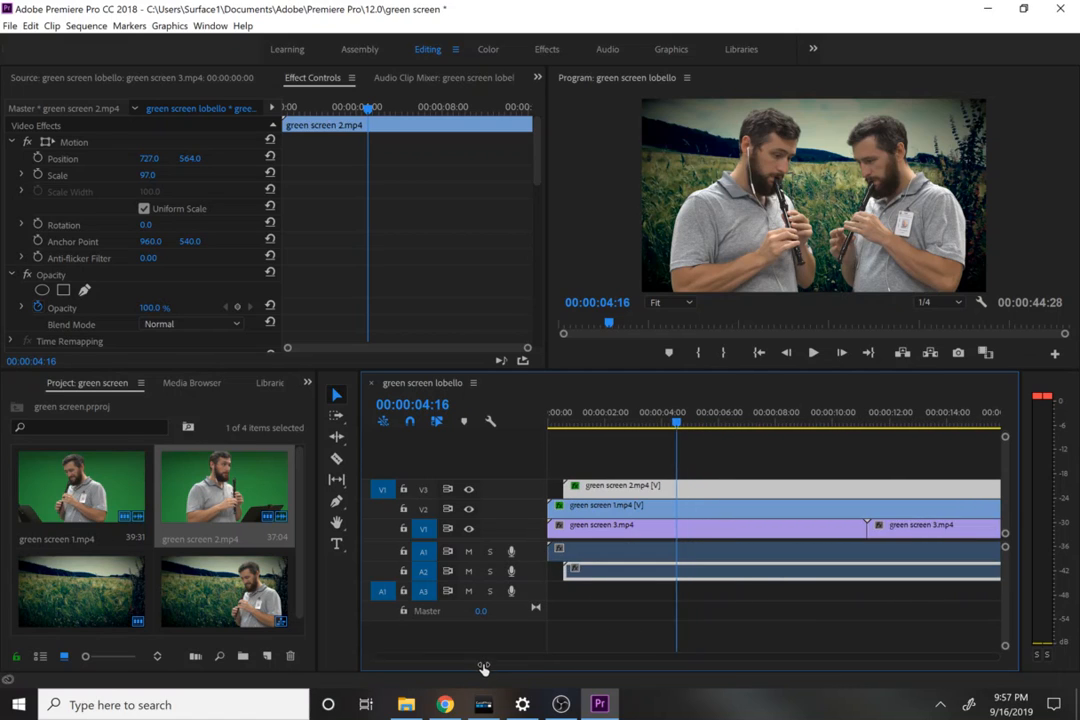
right_click(797, 579)
click(771, 585)
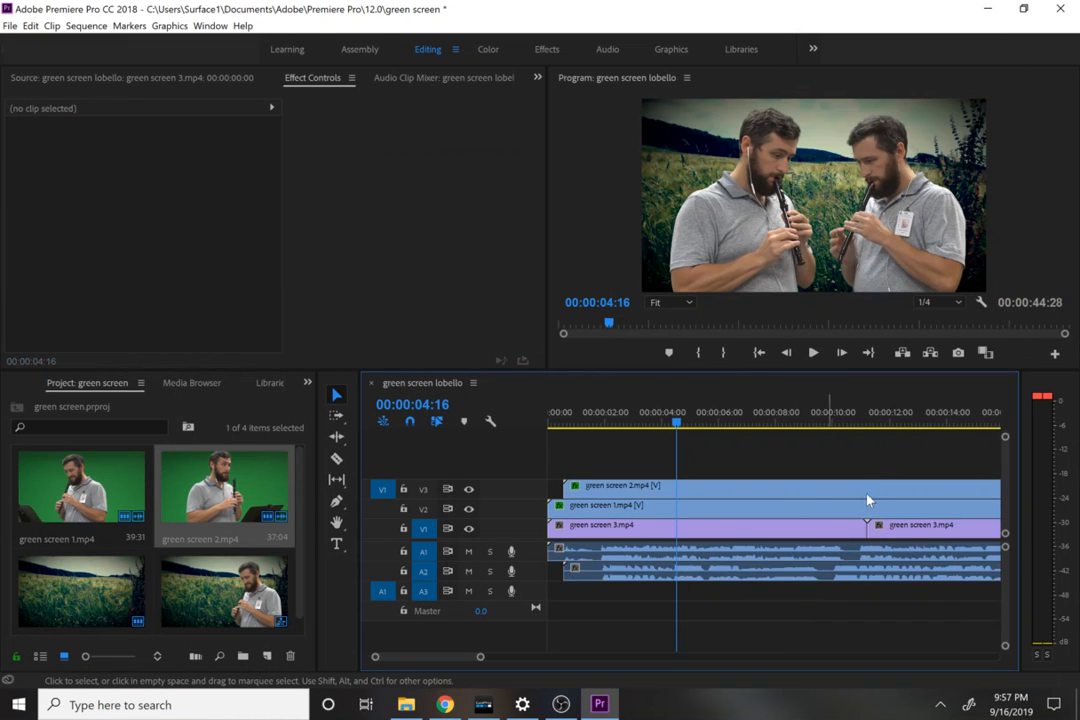
drag(755, 582, 785, 577)
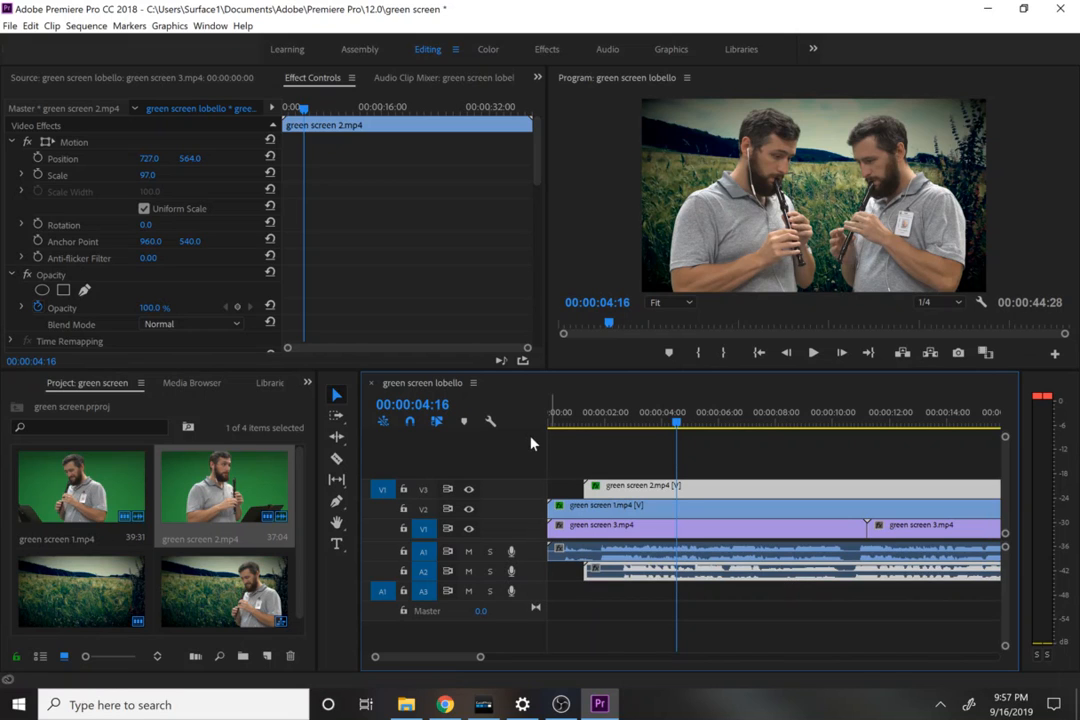
Step: Enlarge the audio tracks, slide green screen 2.mp4 to start at about 1.5 seconds so the waveforms line up, and play the result
double_click(393, 384)
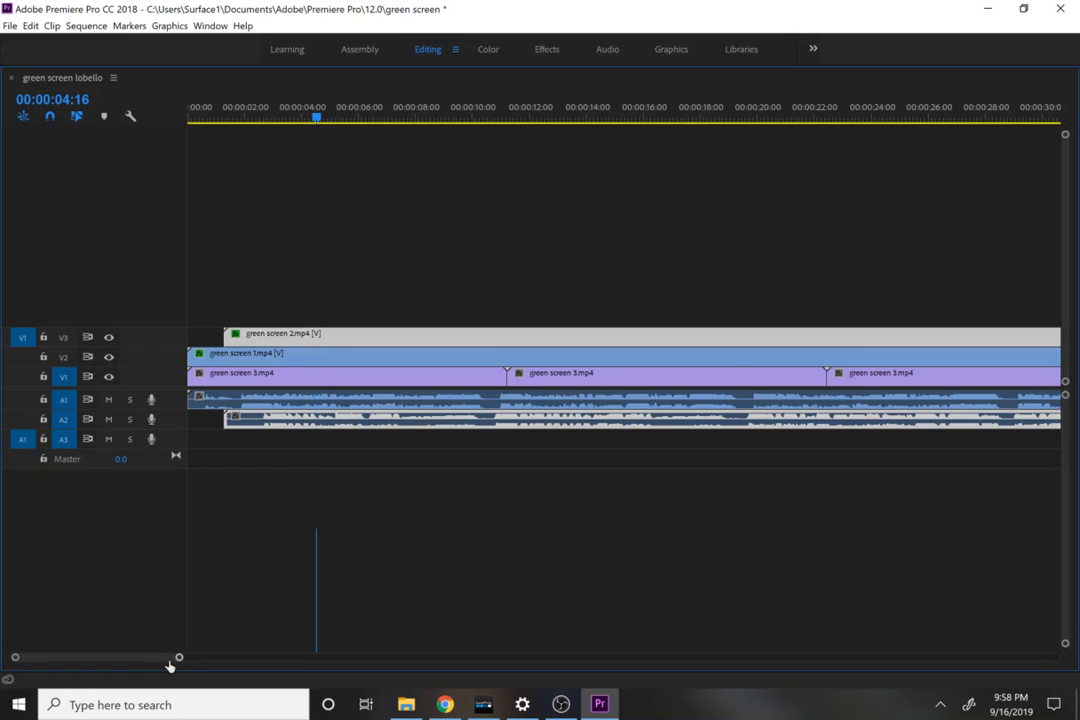
drag(170, 663, 150, 663)
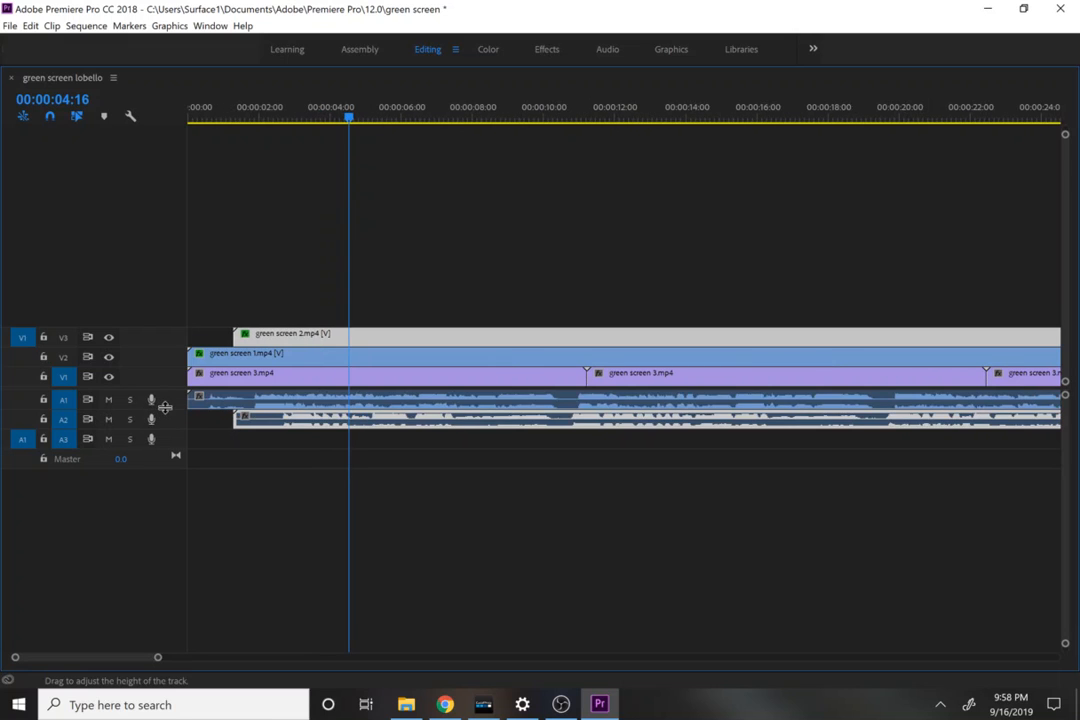
drag(170, 401, 170, 506)
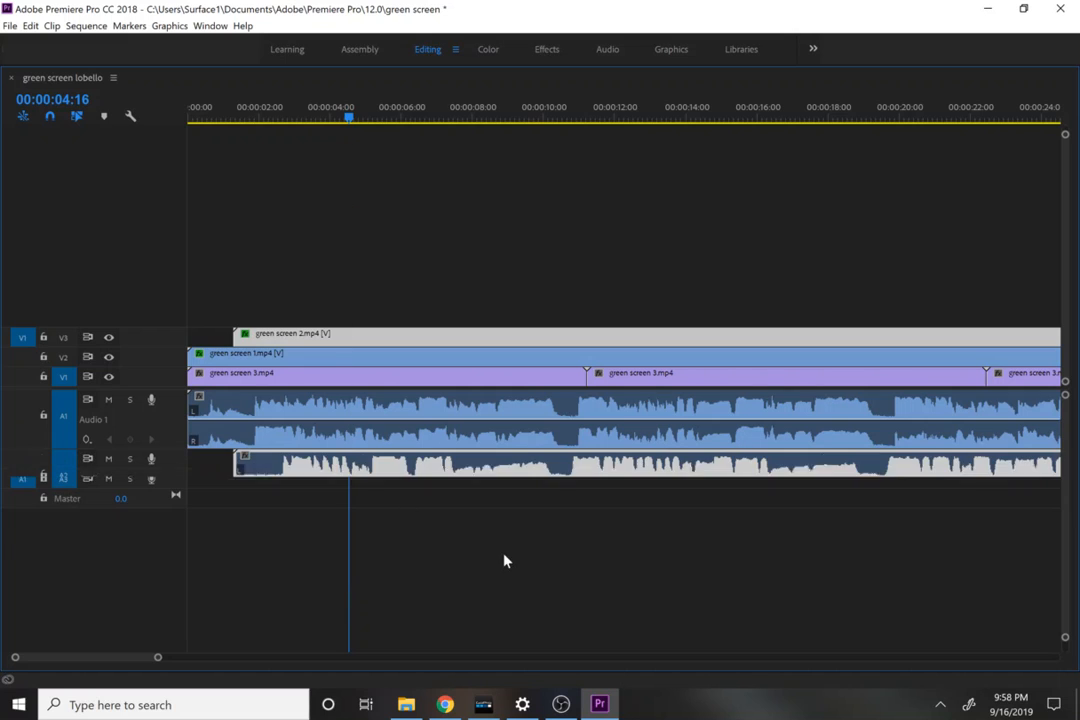
mouse_move(590, 492)
mouse_down()
mouse_move(582, 474)
mouse_move(596, 474)
mouse_move(582, 487)
mouse_move(590, 472)
mouse_move(574, 475)
mouse_up()
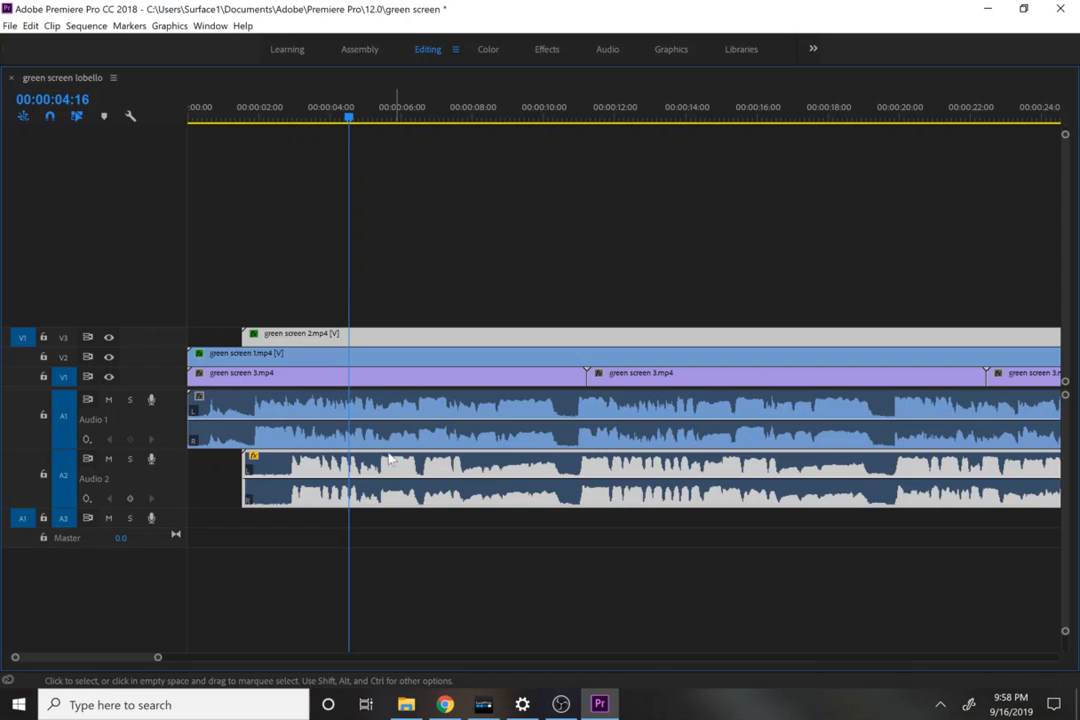
click(246, 119)
key(space)
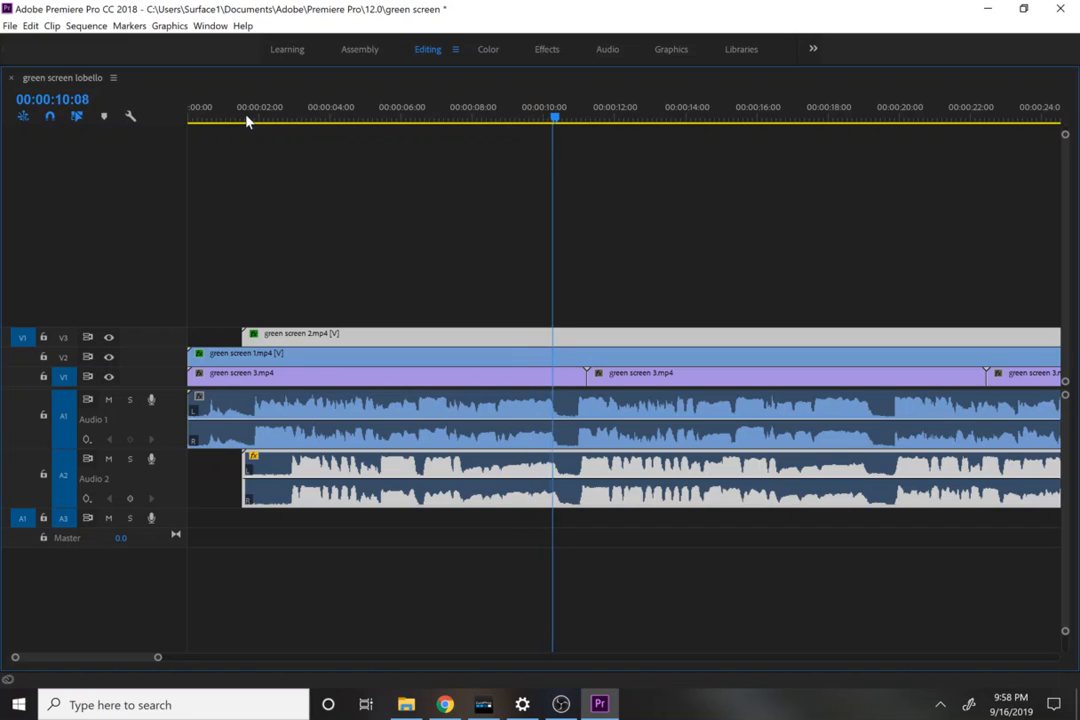
key(space)
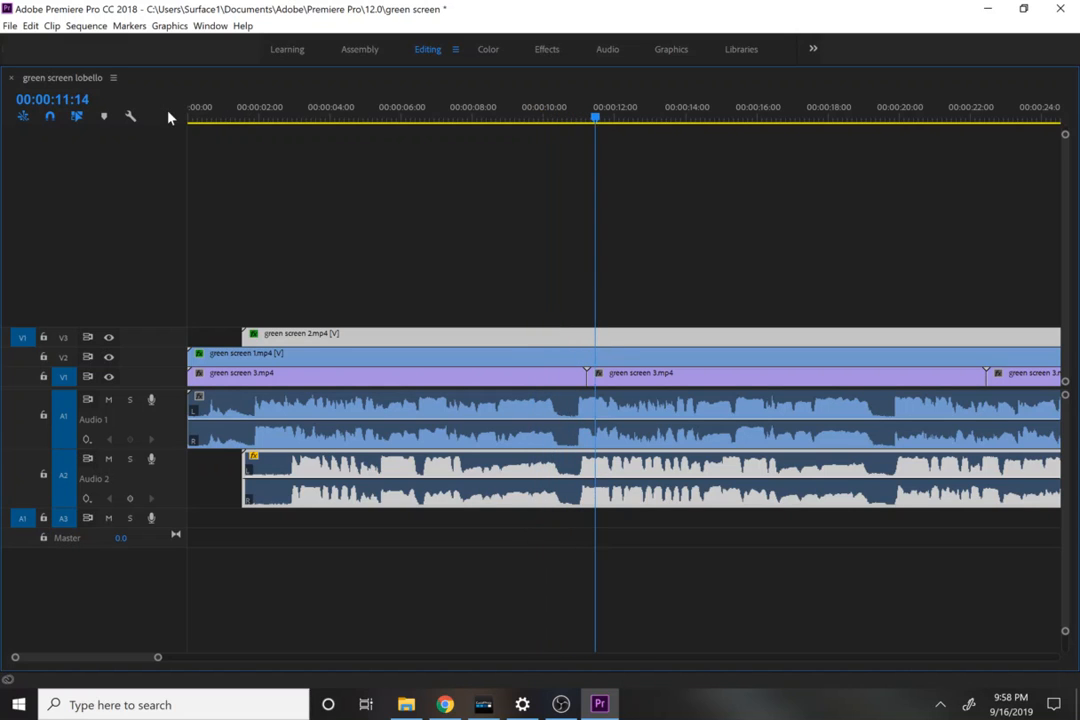
double_click(48, 80)
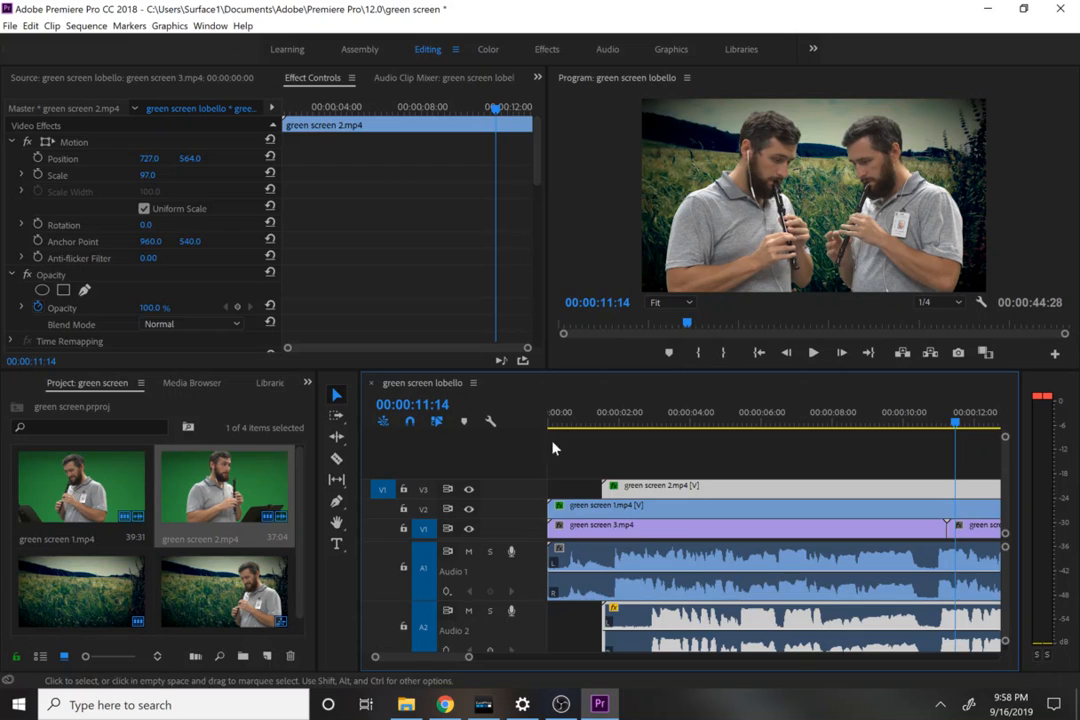
Step: Trim the starts of green screen 1.mp4 and green screen 3.mp4 to where green screen 2.mp4 begins, close the gap, and play the sequence
click(612, 412)
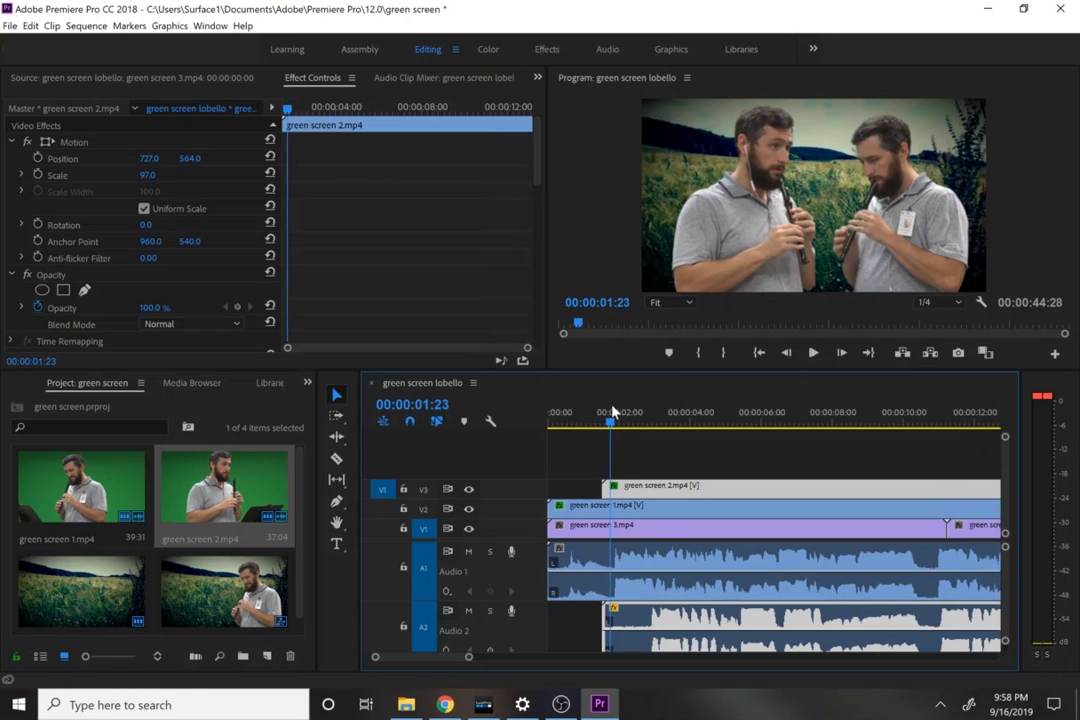
drag(550, 507, 603, 535)
click(585, 528)
right_click(586, 528)
click(594, 541)
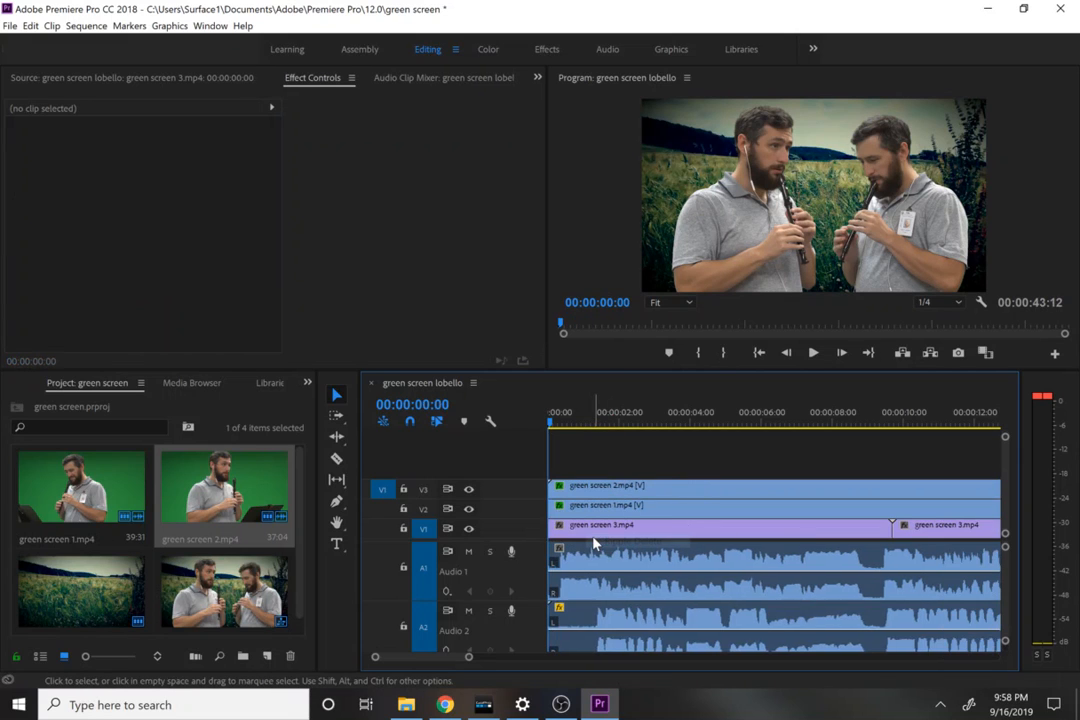
key(space)
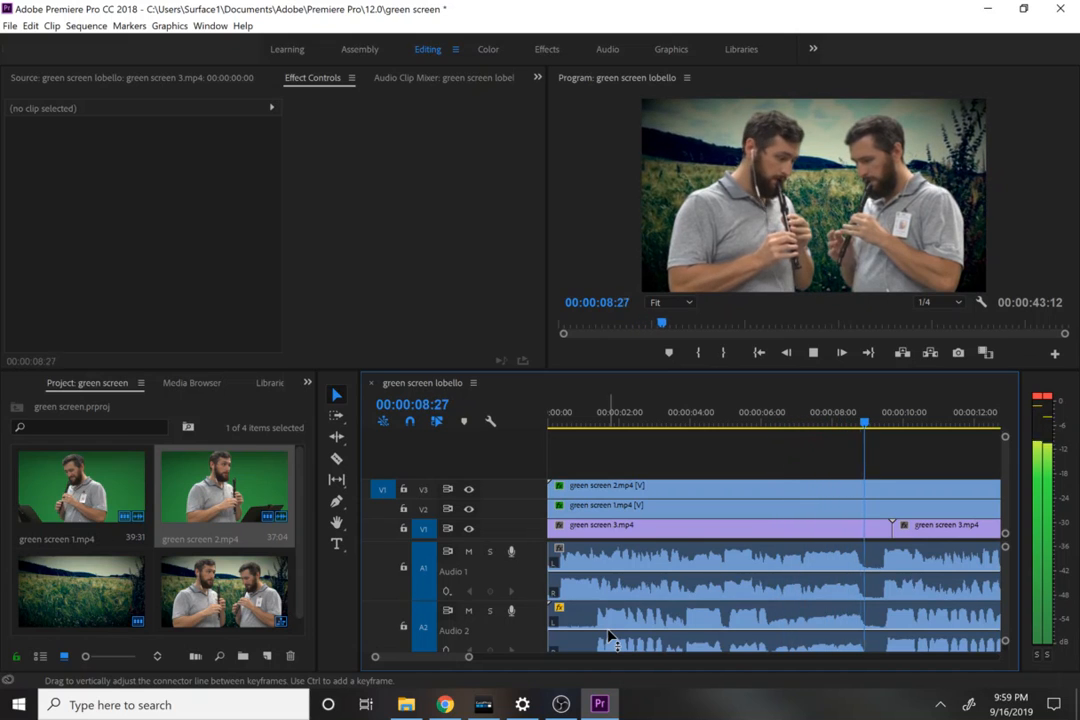
key(space)
Step: Set green screen 2.mp4's Scale to 92 and vertical Position to 593, and play the result
click(681, 488)
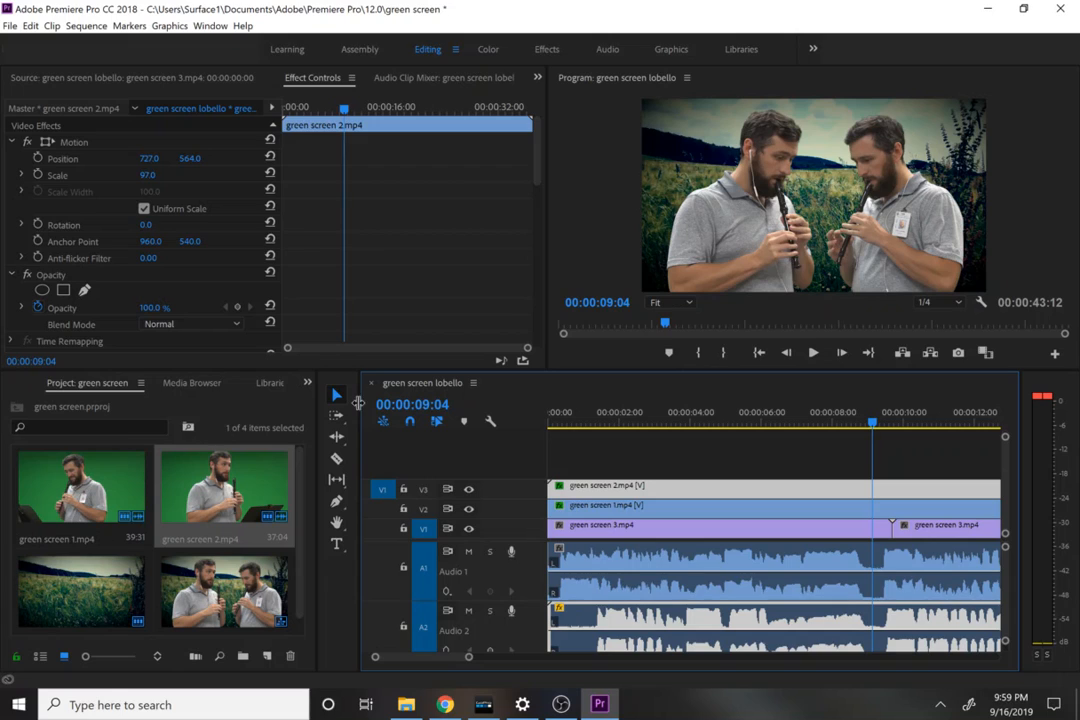
drag(151, 178, 158, 178)
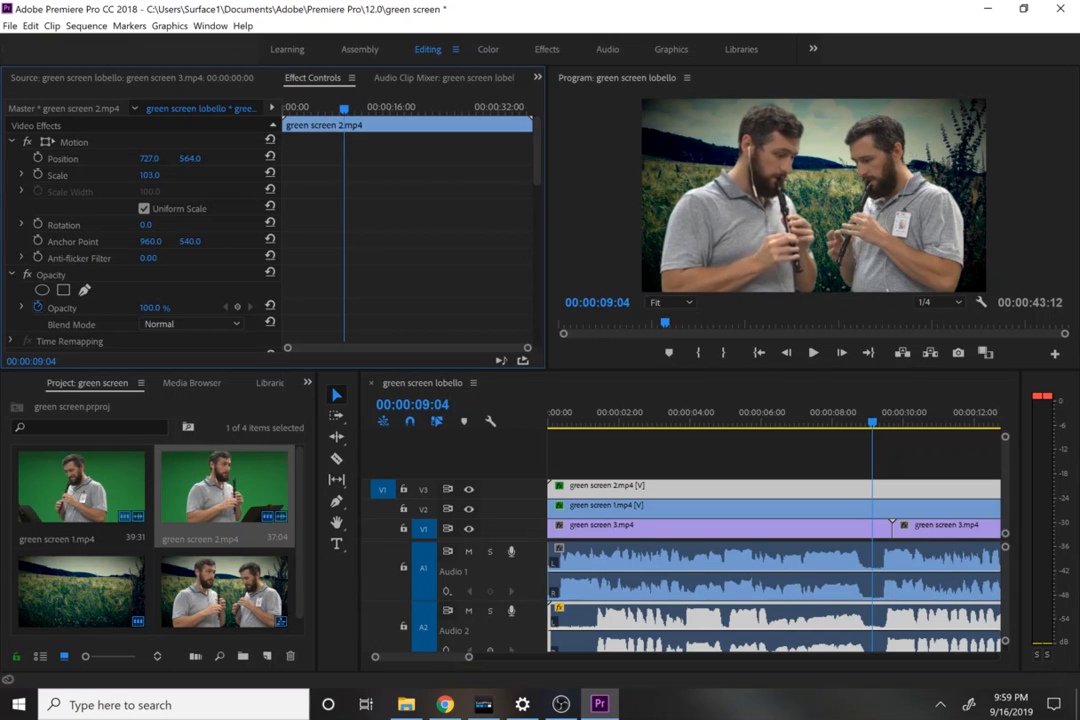
click(148, 185)
drag(148, 174, 220, 158)
click(150, 174)
click(150, 175)
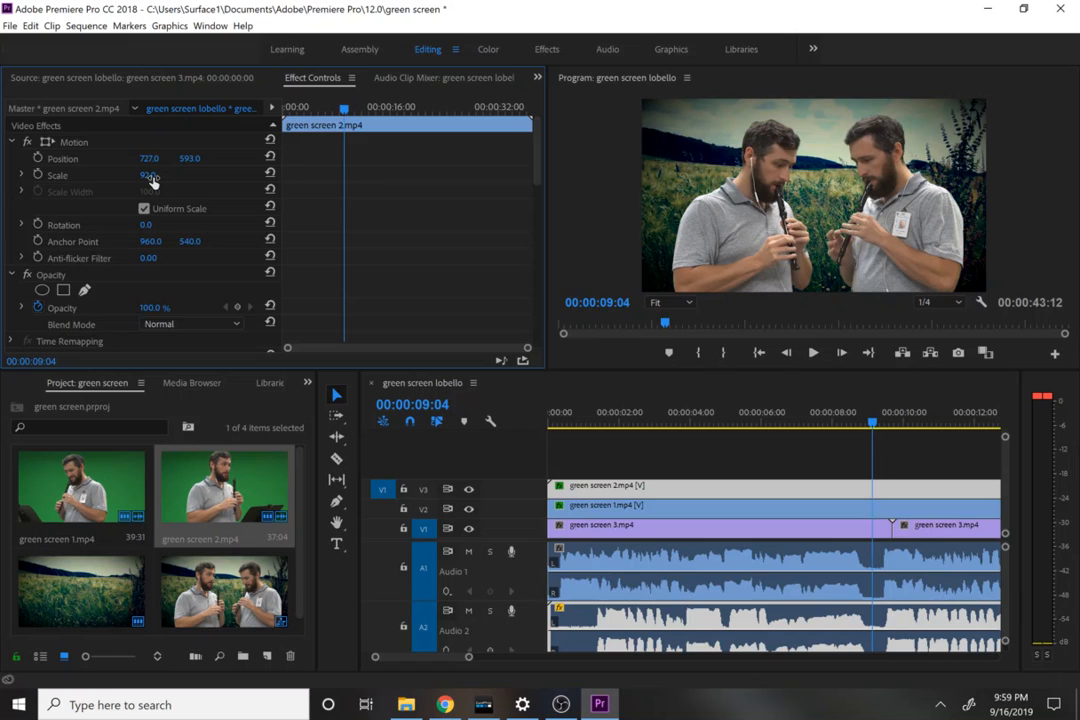
key(space)
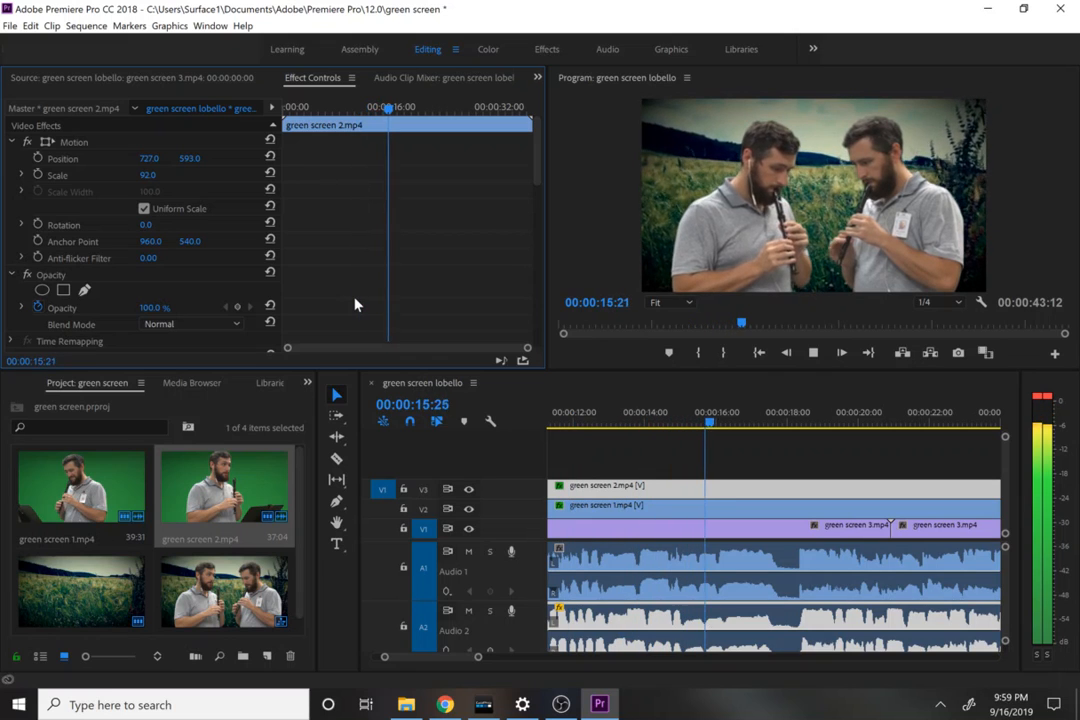
key(space)
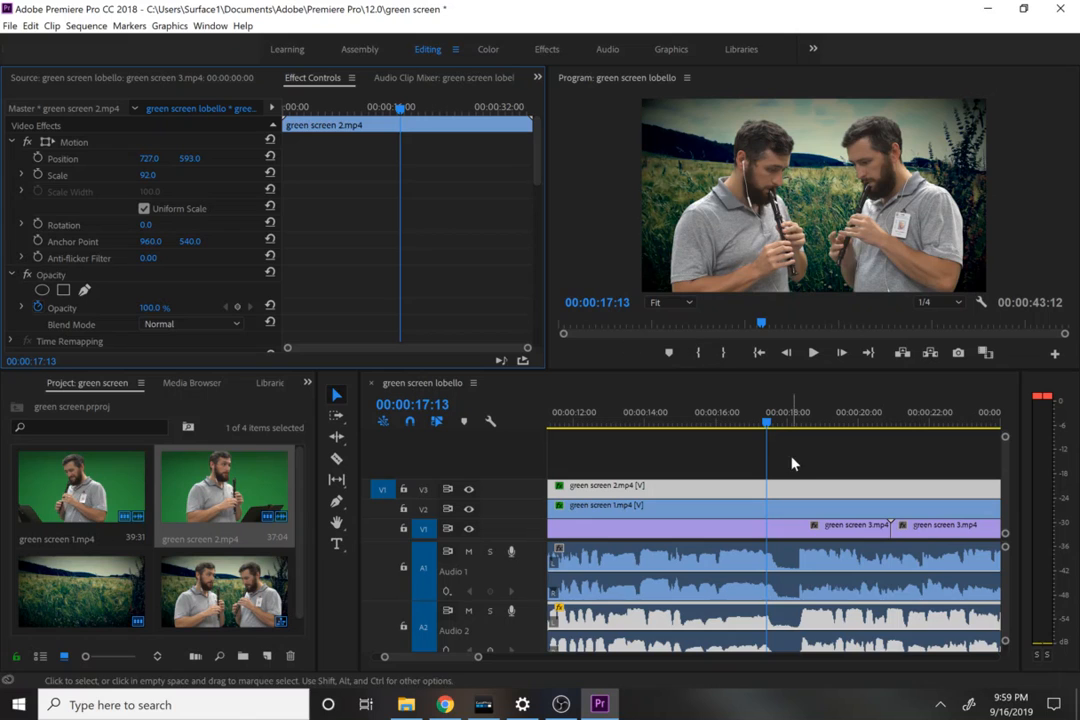
Step: Move green screen 1.mp4 onto track V4 and swap the two performers' sides, with green screen 2.mp4's horizontal Position at 1353
click(712, 422)
click(714, 507)
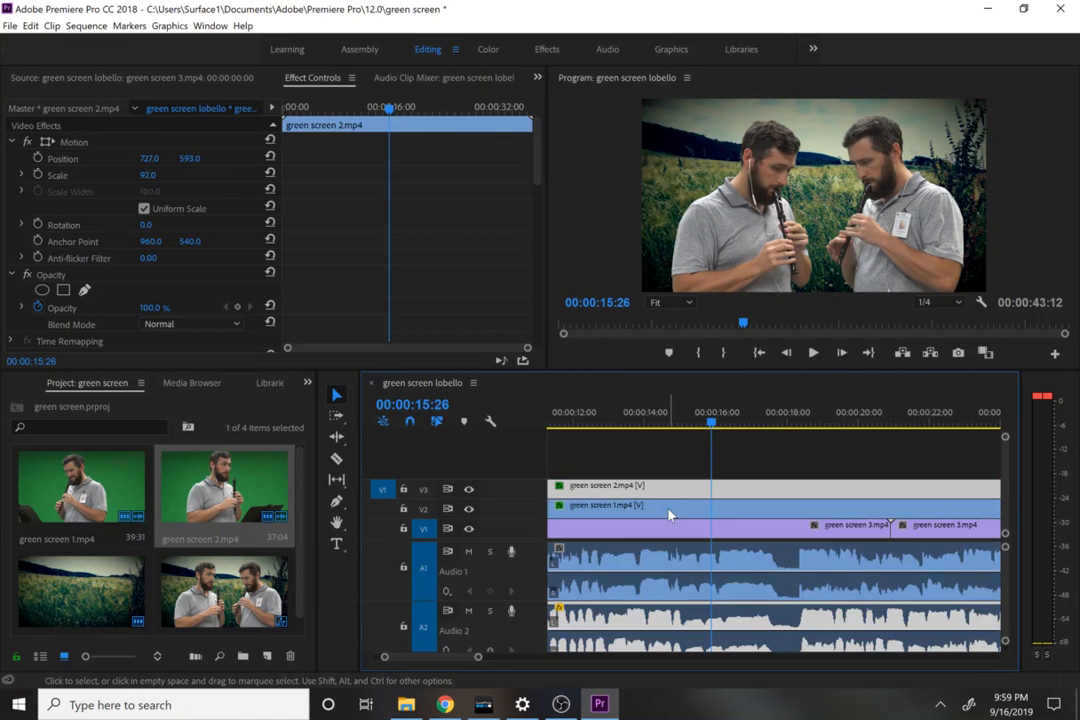
mouse_move(668, 492)
mouse_down()
mouse_move(670, 475)
mouse_move(658, 479)
mouse_up()
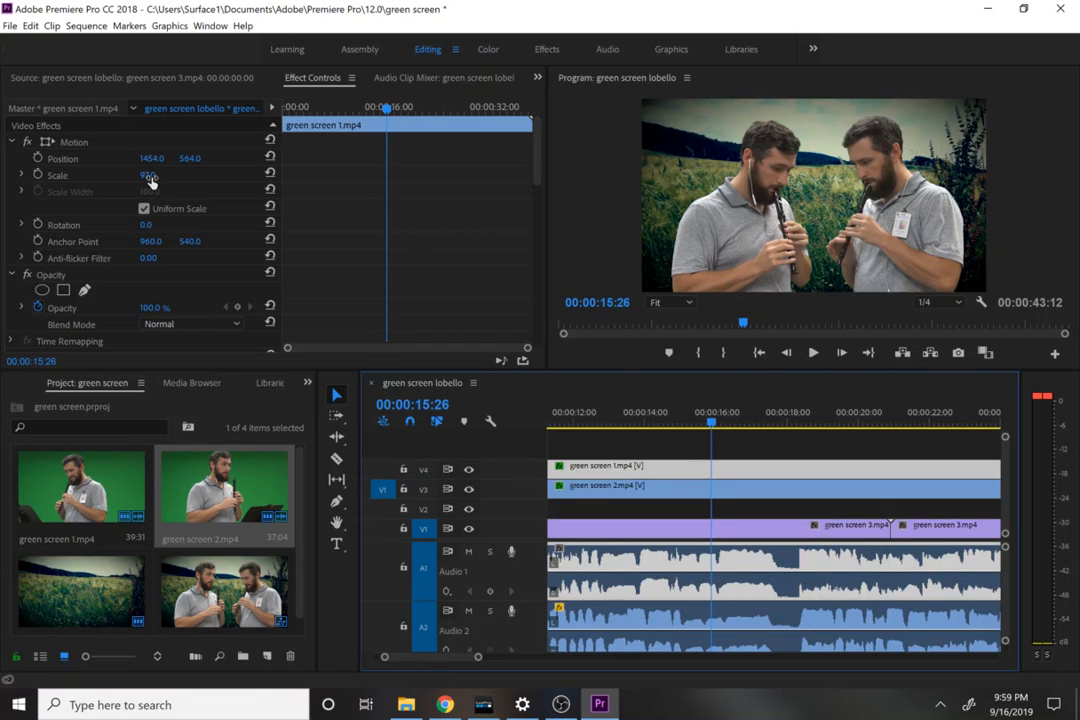
mouse_move(189, 158)
mouse_down()
mouse_move(128, 158)
mouse_move(200, 158)
mouse_up()
click(625, 488)
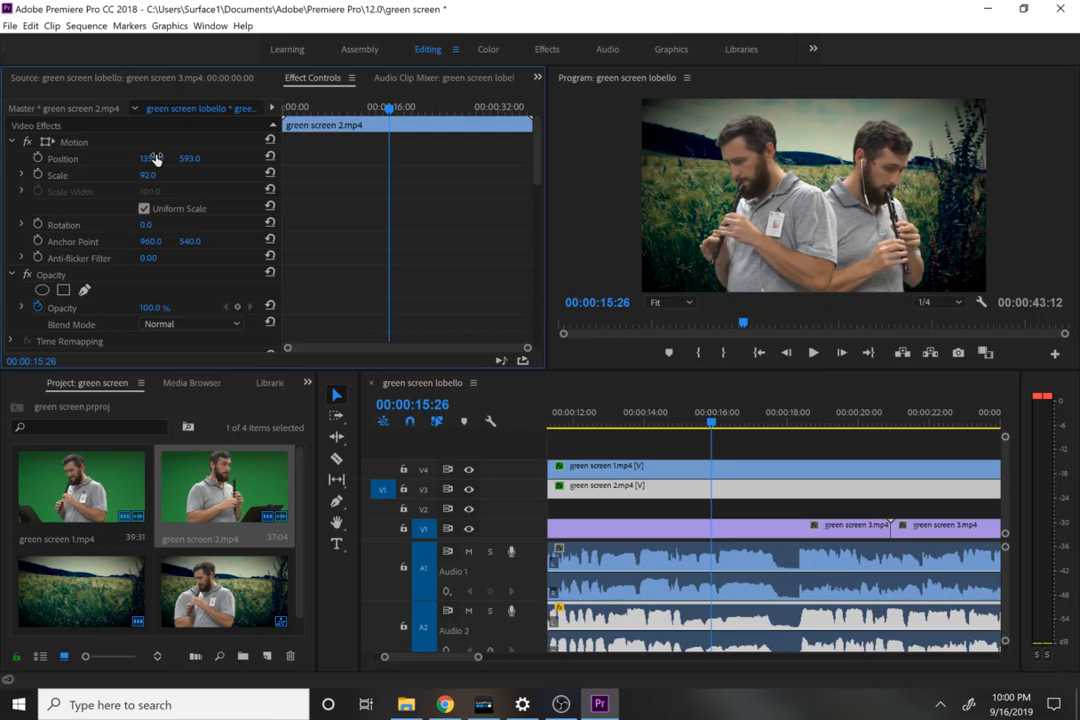
key(space)
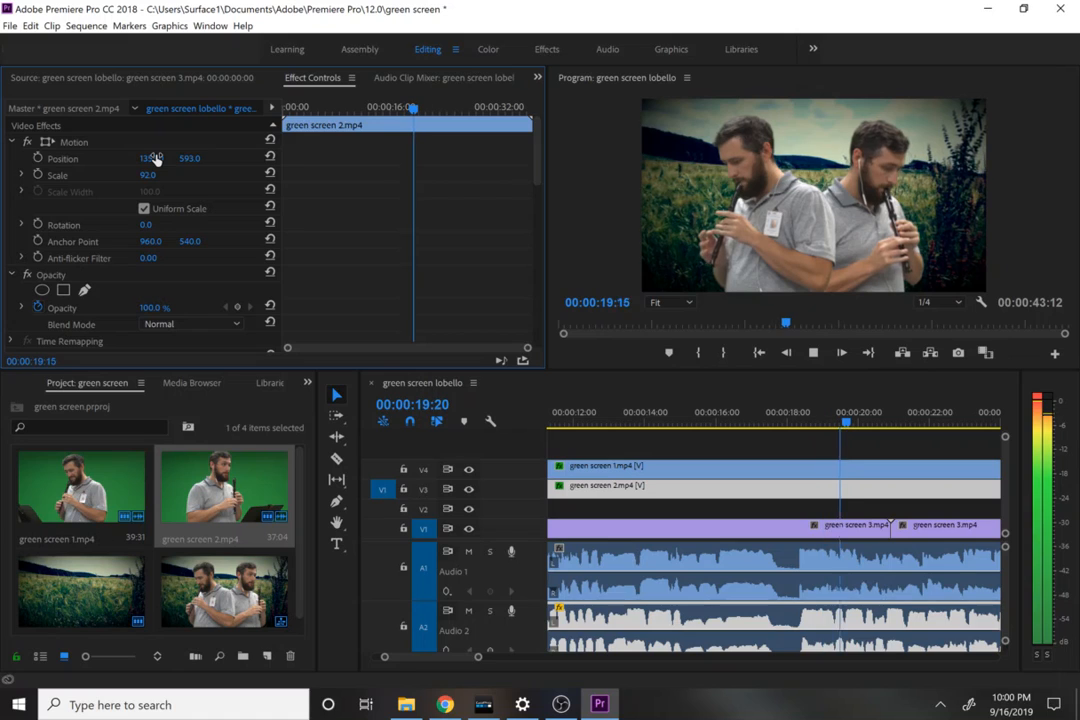
key(space)
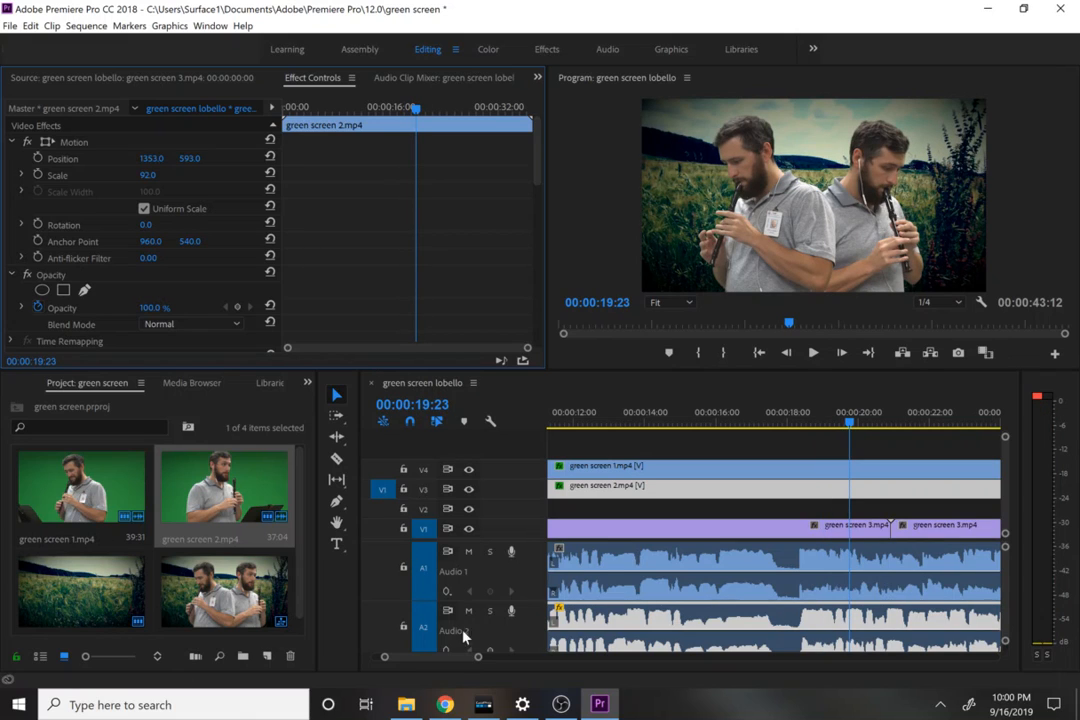
Step: Trim the ends of green screen 1.mp4, green screen 2.mp4 and the green screen 3.mp4 background to 00:00:36:24, and play from the start
drag(476, 659, 551, 666)
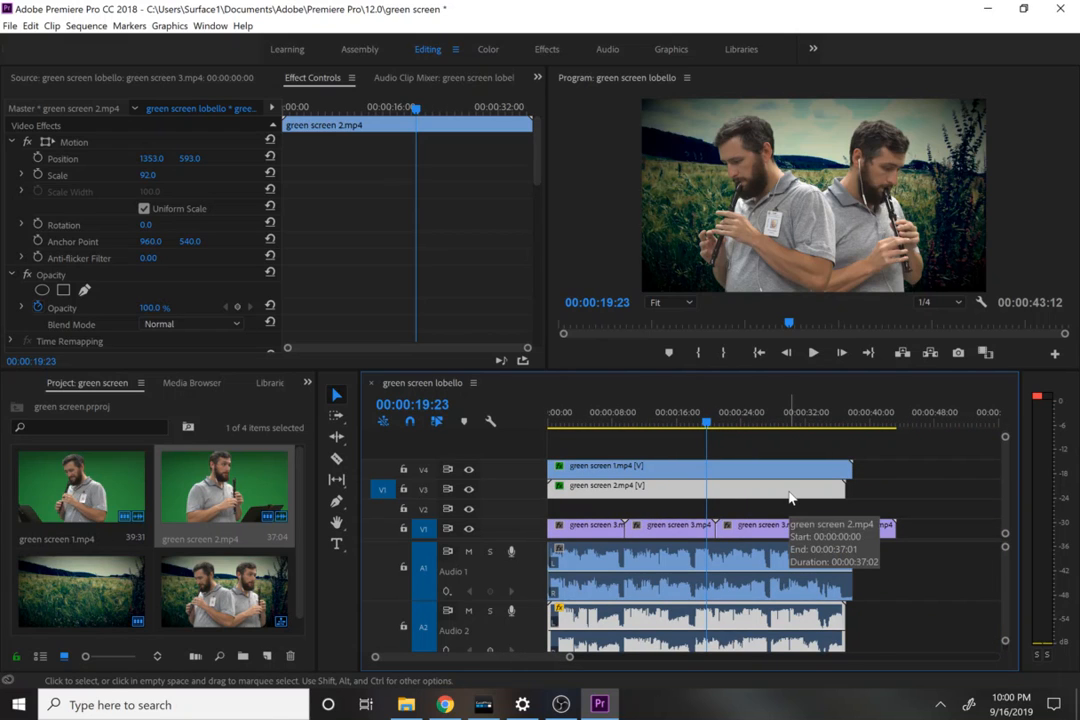
click(813, 413)
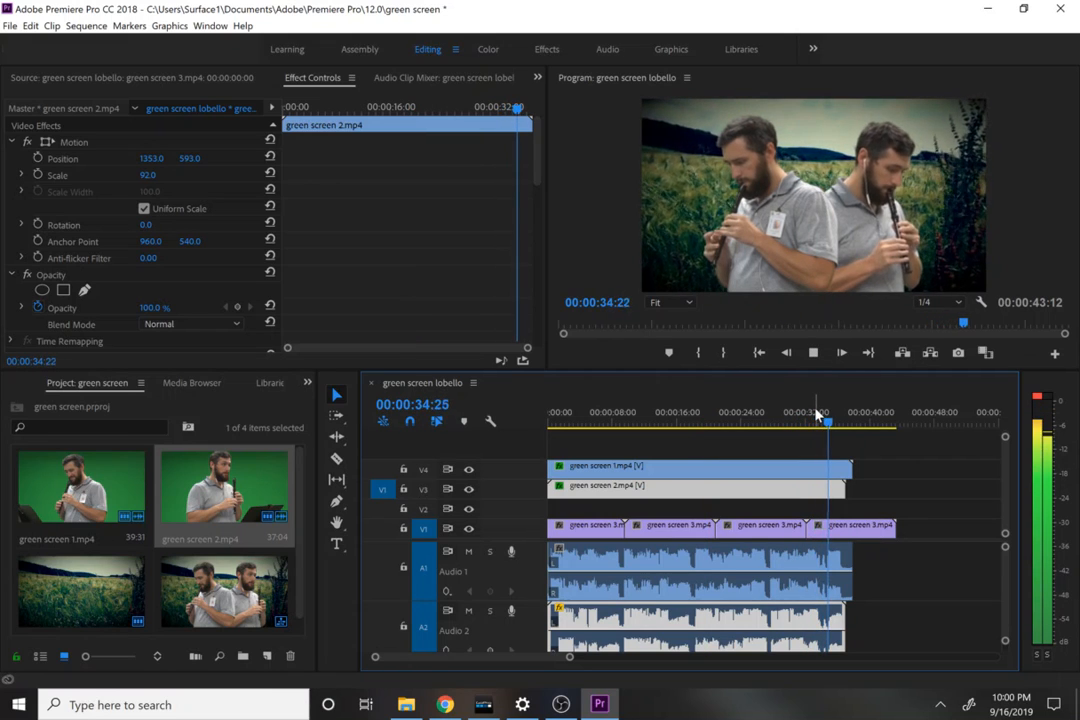
key(space)
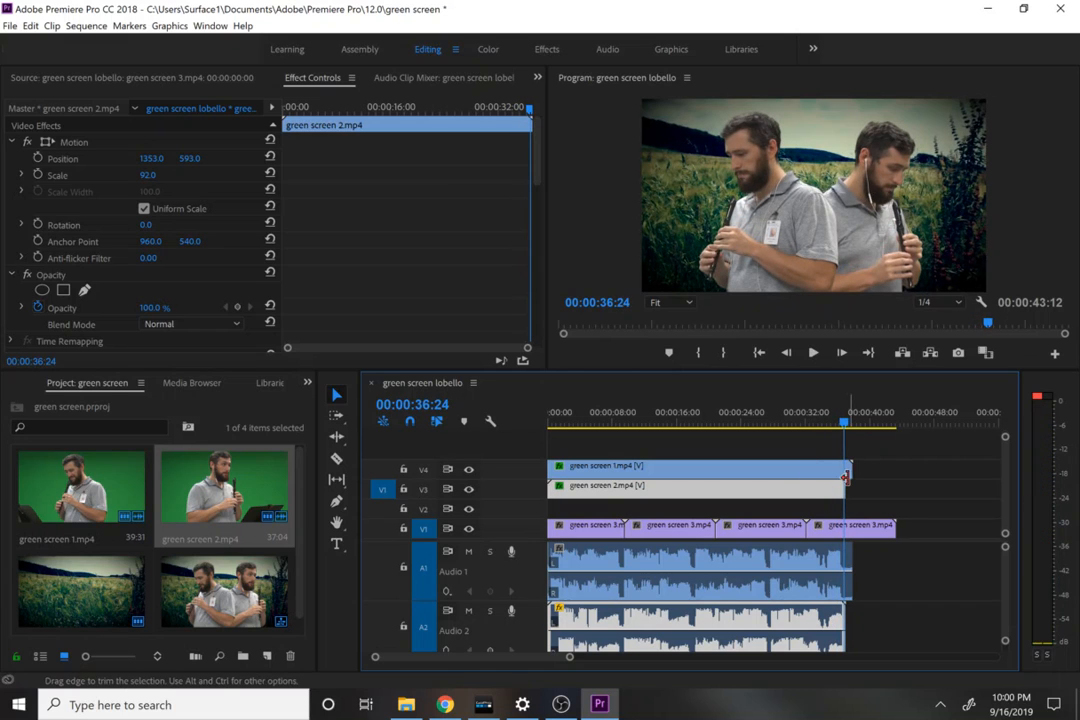
drag(848, 470, 843, 490)
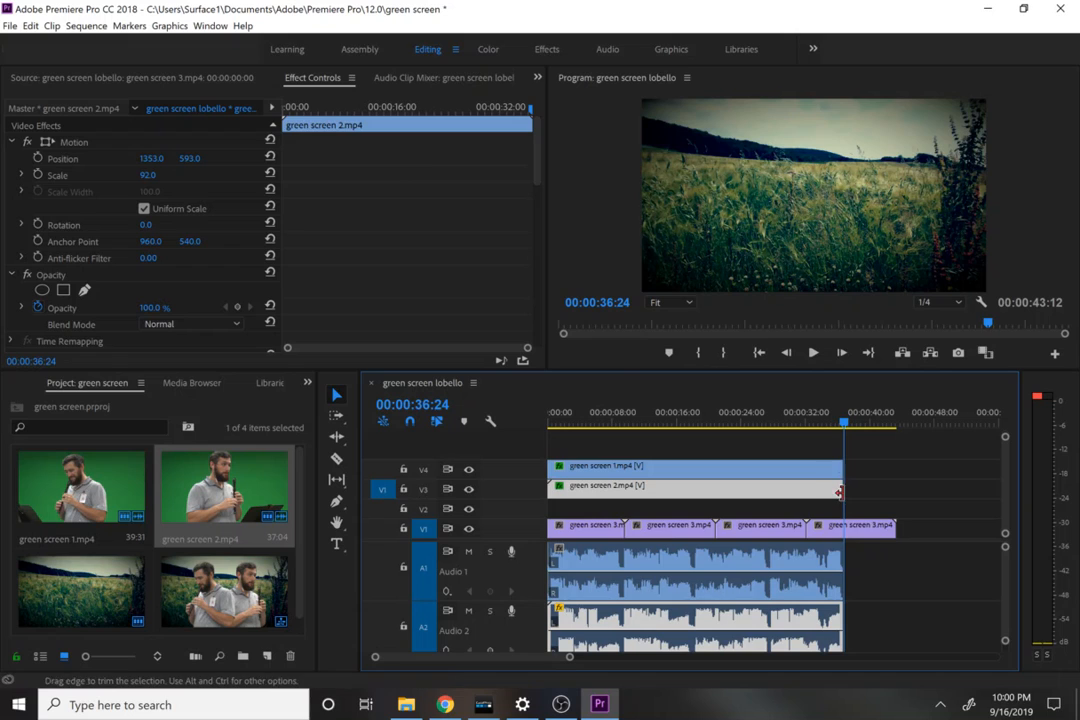
drag(888, 531, 843, 531)
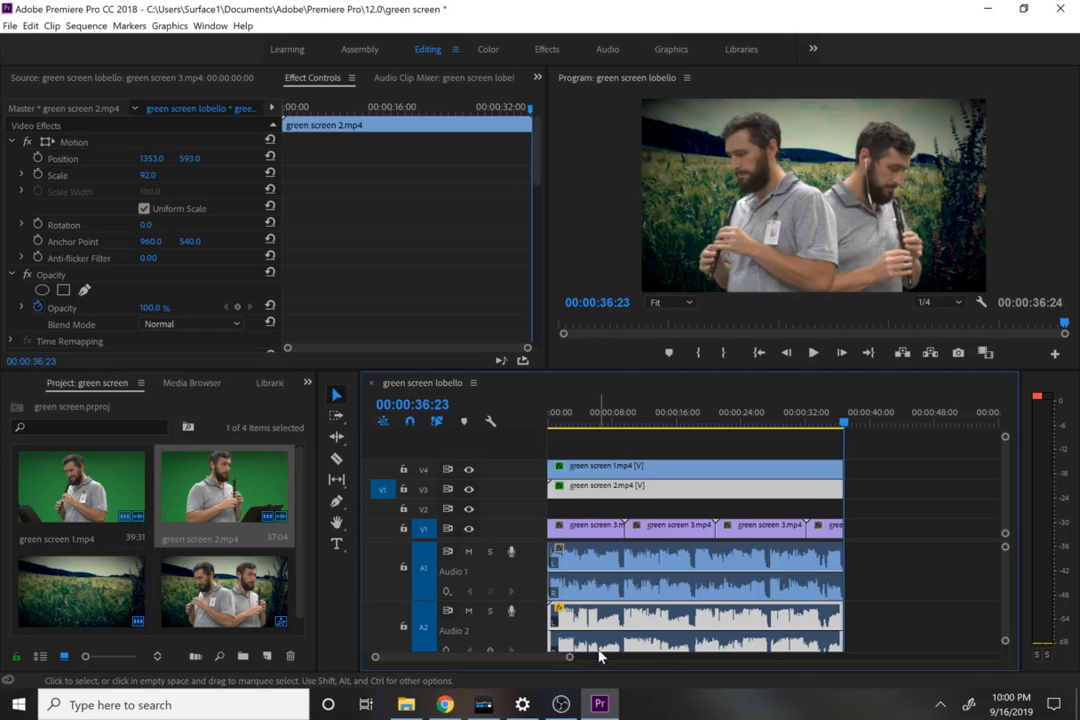
key(Right)
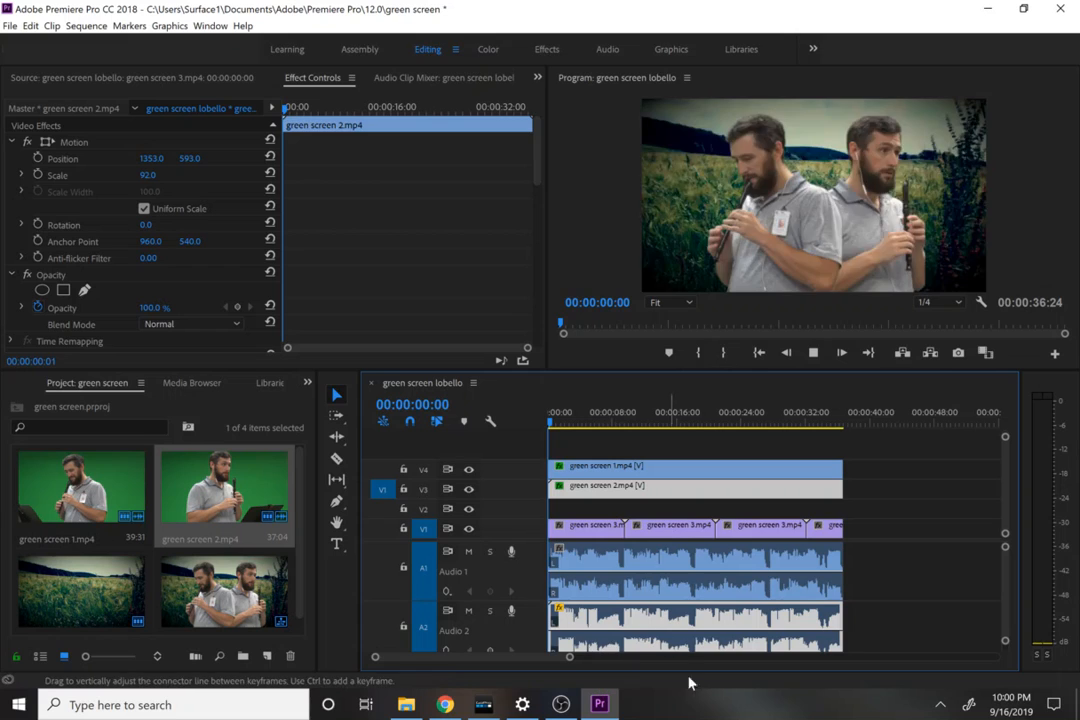
key(space)
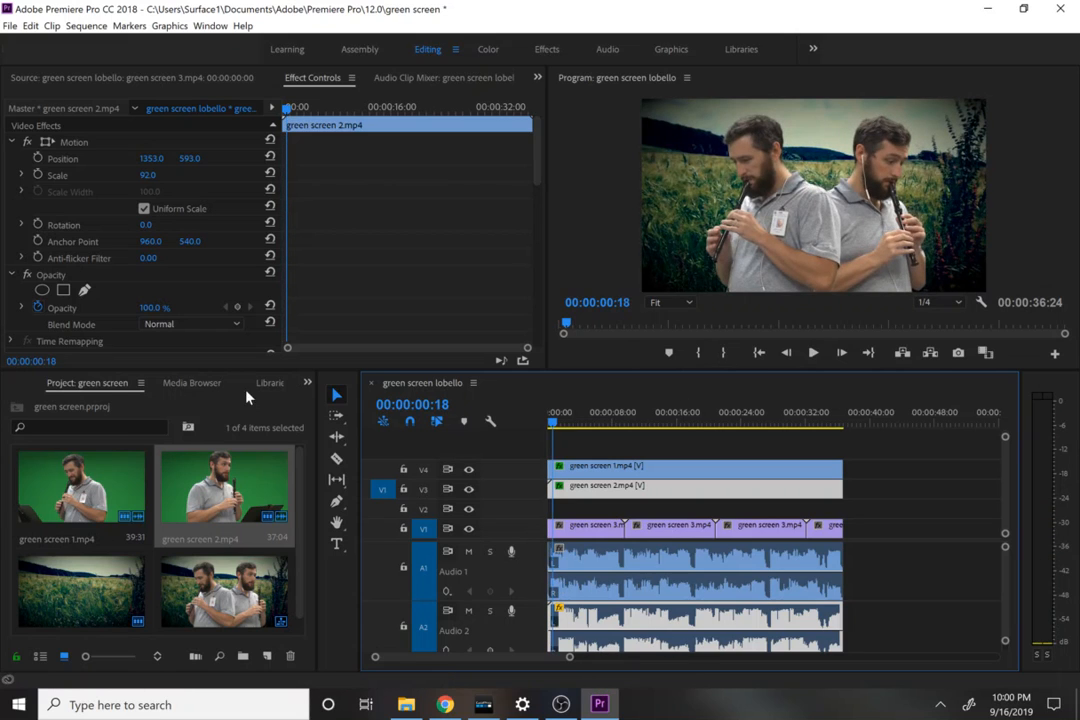
Step: Apply a Cross Dissolve to the ends of green screen 1.mp4, green screen 2.mp4 and the last green screen 3.mp4 clip
click(307, 382)
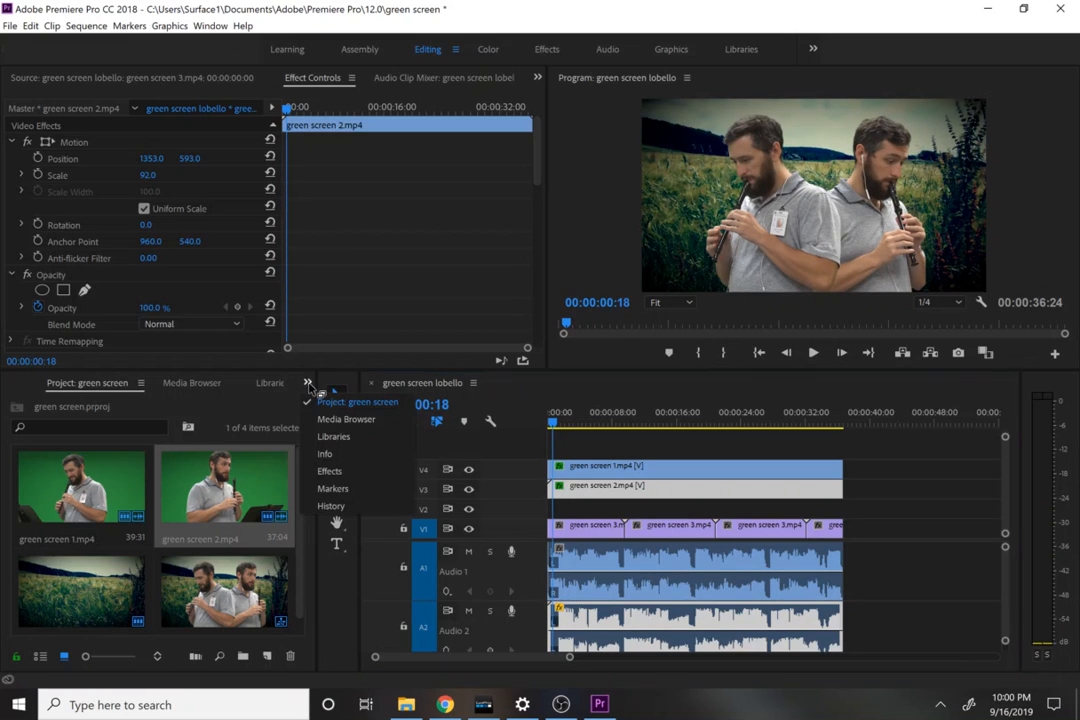
click(328, 471)
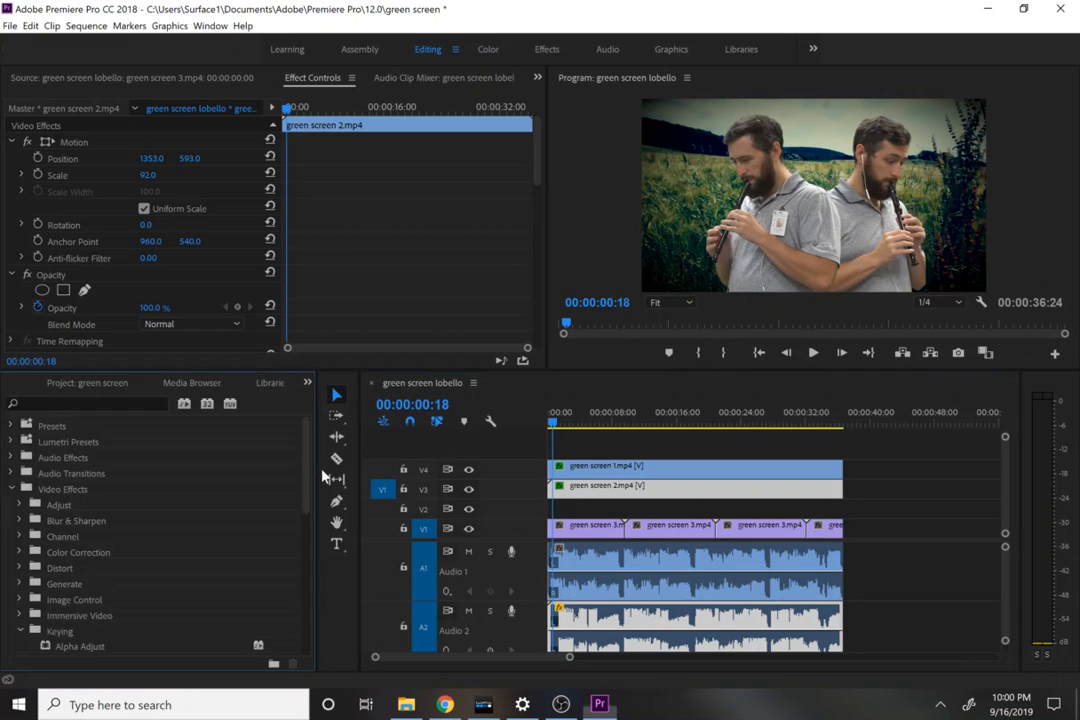
click(11, 489)
click(11, 505)
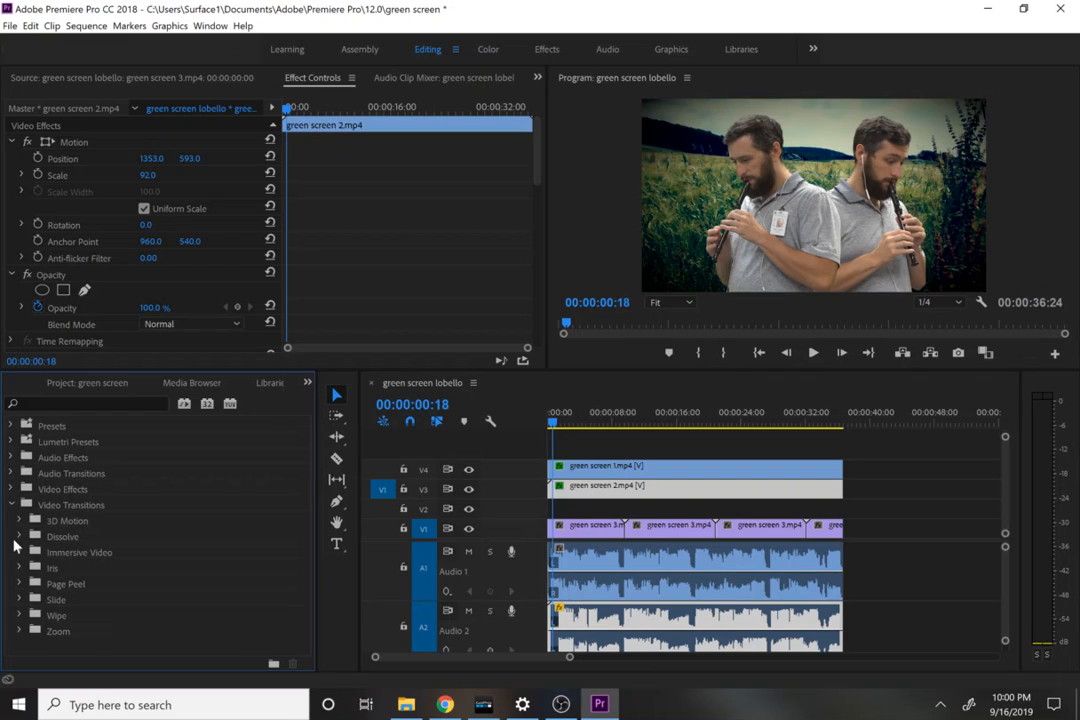
click(18, 537)
mouse_move(80, 567)
mouse_down()
mouse_move(639, 549)
mouse_move(836, 466)
mouse_move(845, 490)
mouse_up()
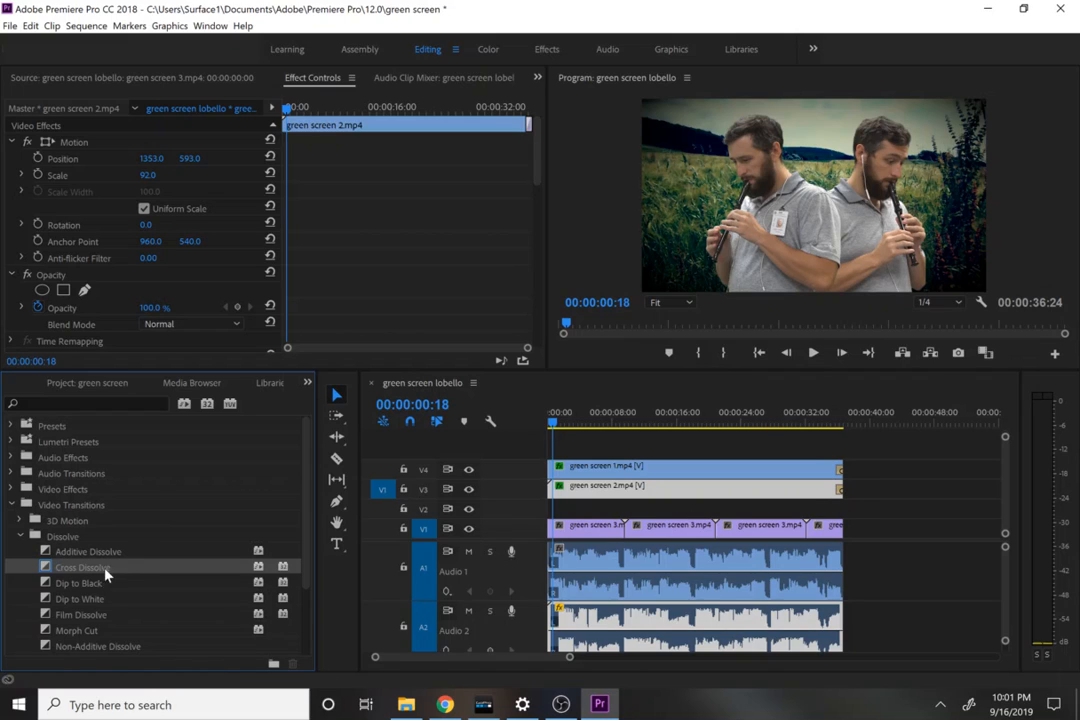
drag(105, 573, 600, 540)
drag(808, 514, 839, 528)
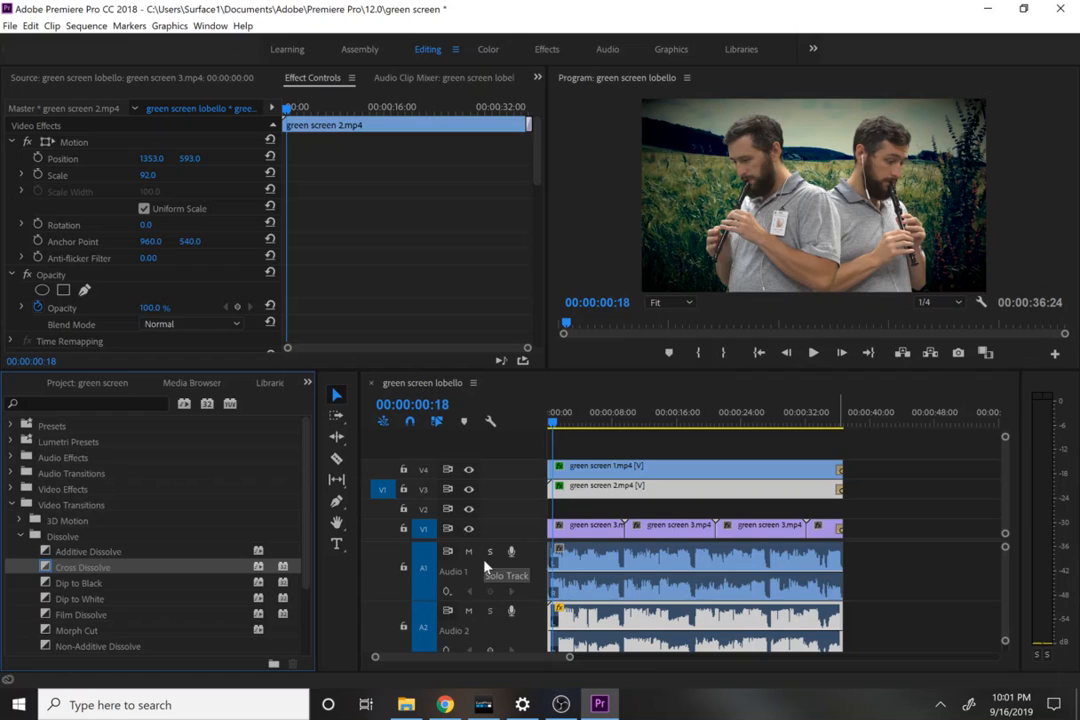
Step: Apply the Constant Power crossfade to the ends of the audio clips on tracks A1 and A2
click(12, 505)
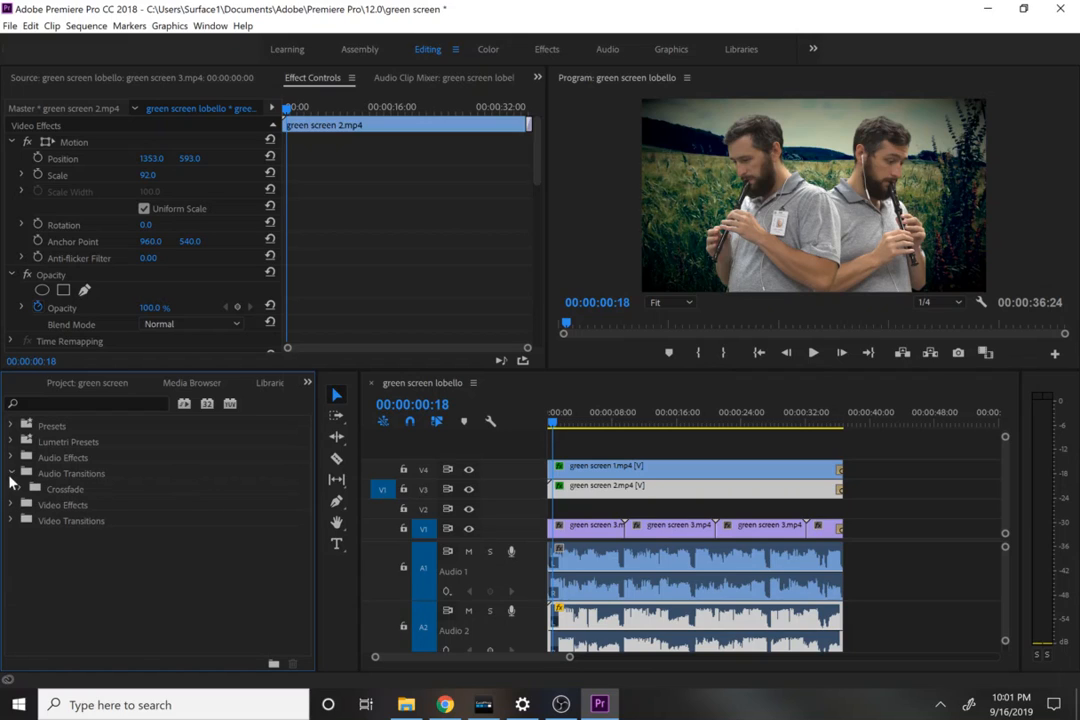
click(11, 474)
mouse_move(50, 520)
mouse_down()
mouse_move(641, 457)
mouse_move(846, 559)
mouse_move(840, 572)
mouse_up()
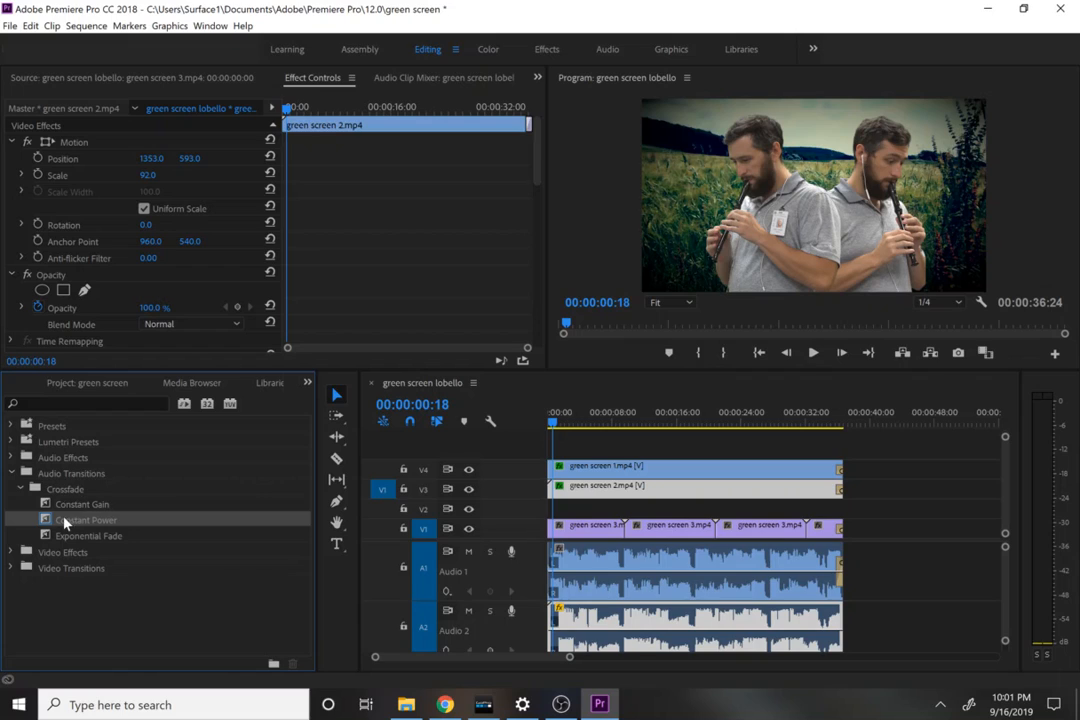
mouse_move(64, 521)
mouse_down()
mouse_move(728, 574)
mouse_move(846, 640)
mouse_up()
click(11, 458)
click(11, 458)
click(11, 473)
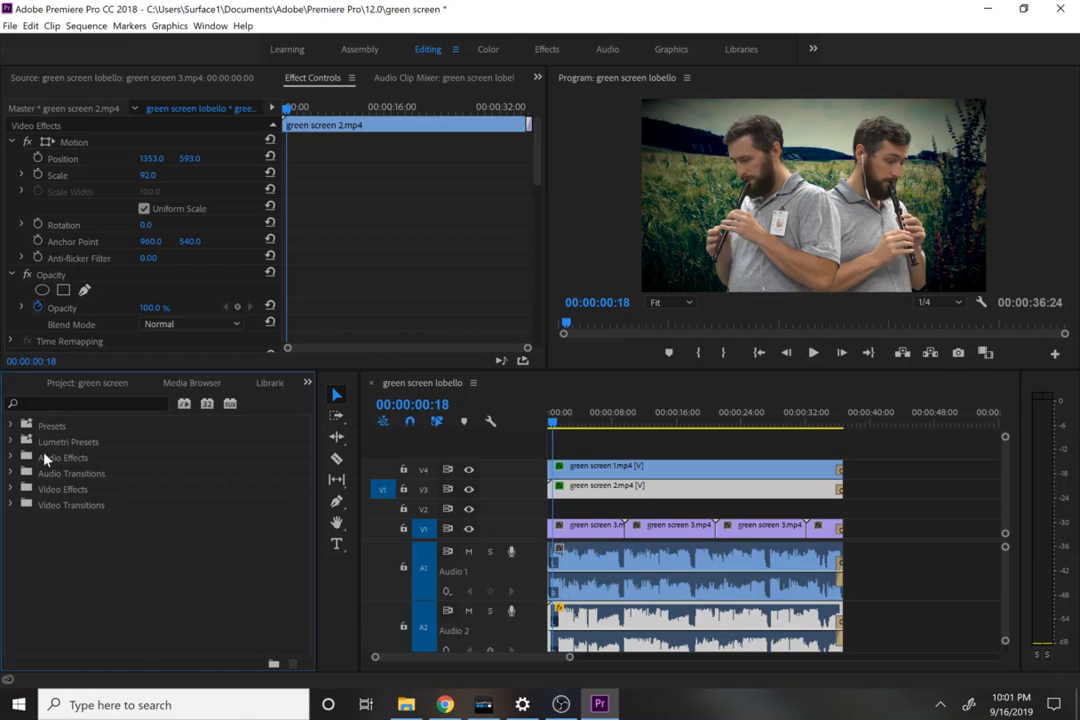
Step: Search the effects library for the Ultra Key keying effect
click(10, 490)
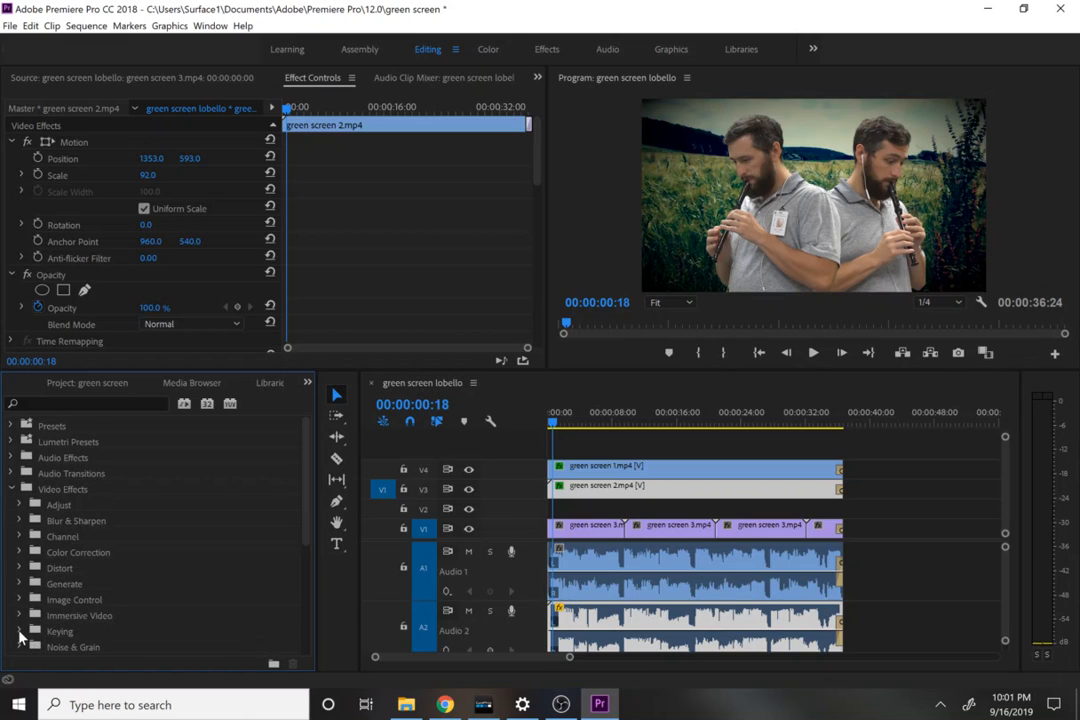
click(11, 489)
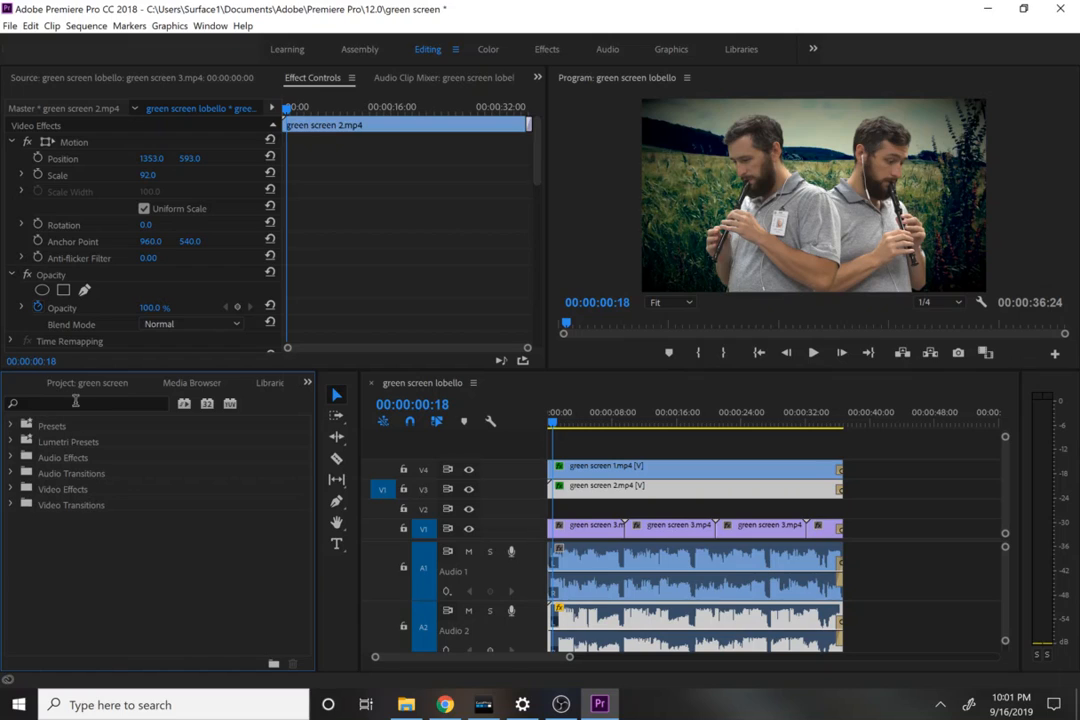
click(72, 401)
text(ultra)
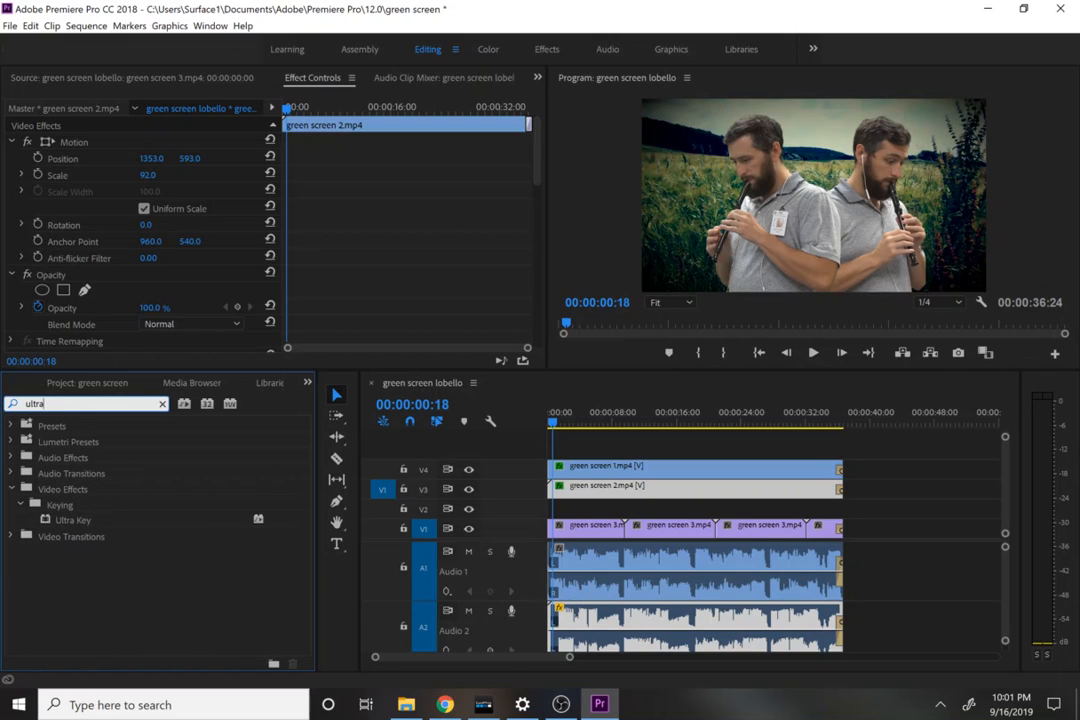
click(83, 521)
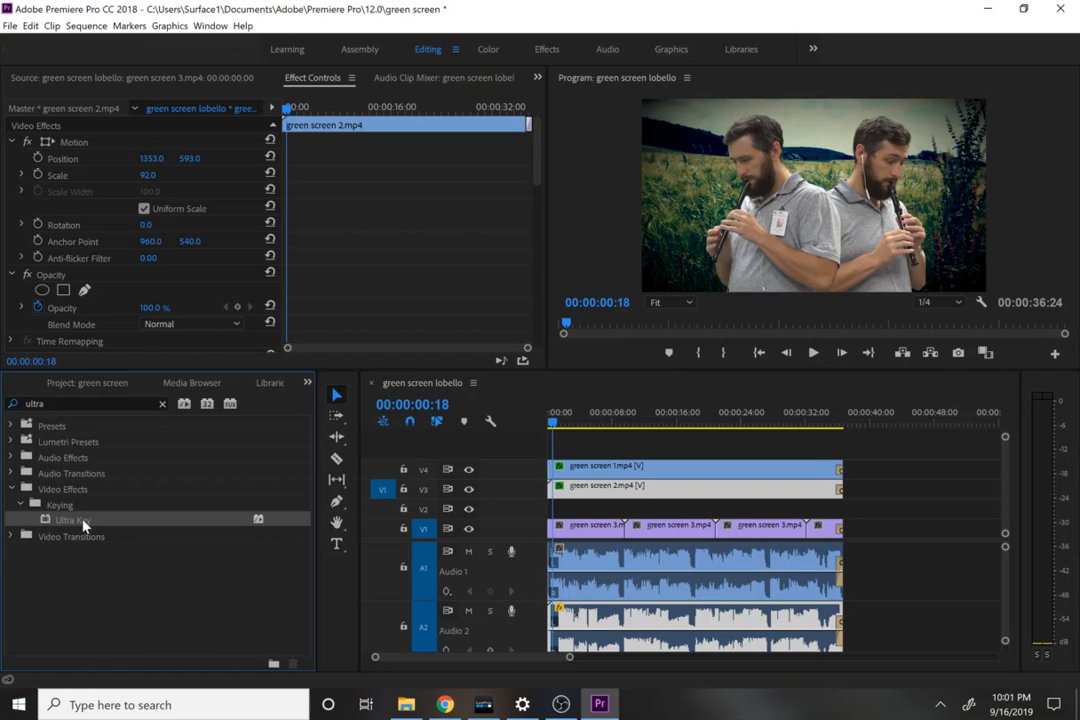
Step: Search the effects library for the Crop effect
click(162, 403)
key(c)
key(r)
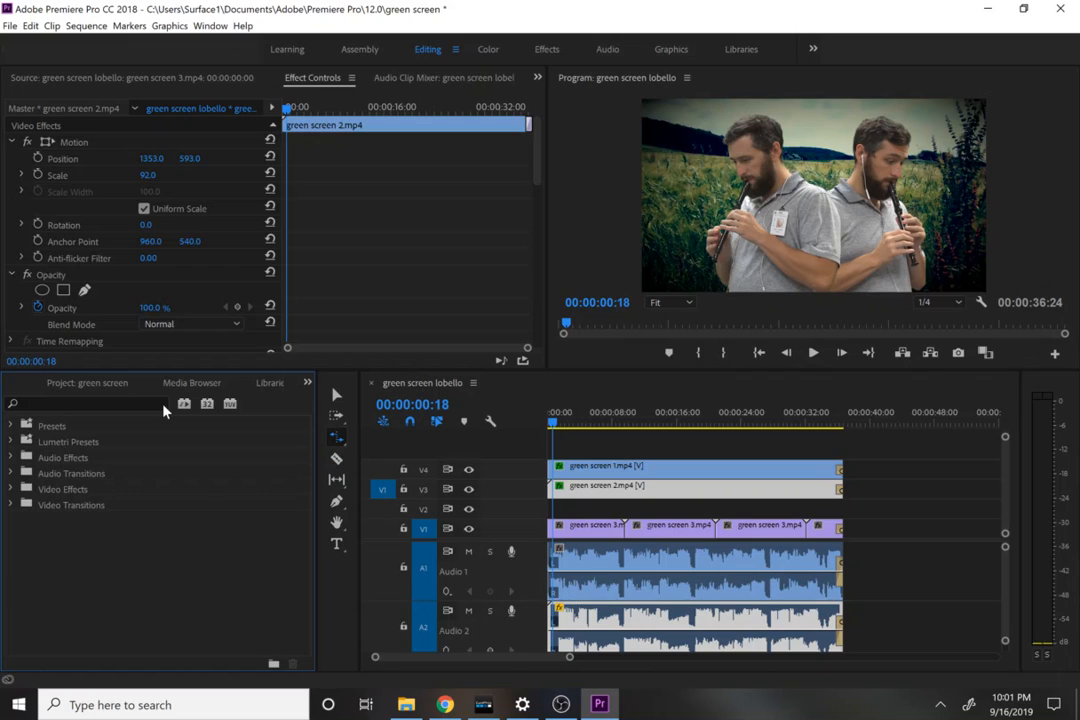
click(143, 406)
text(crop)
key(Return)
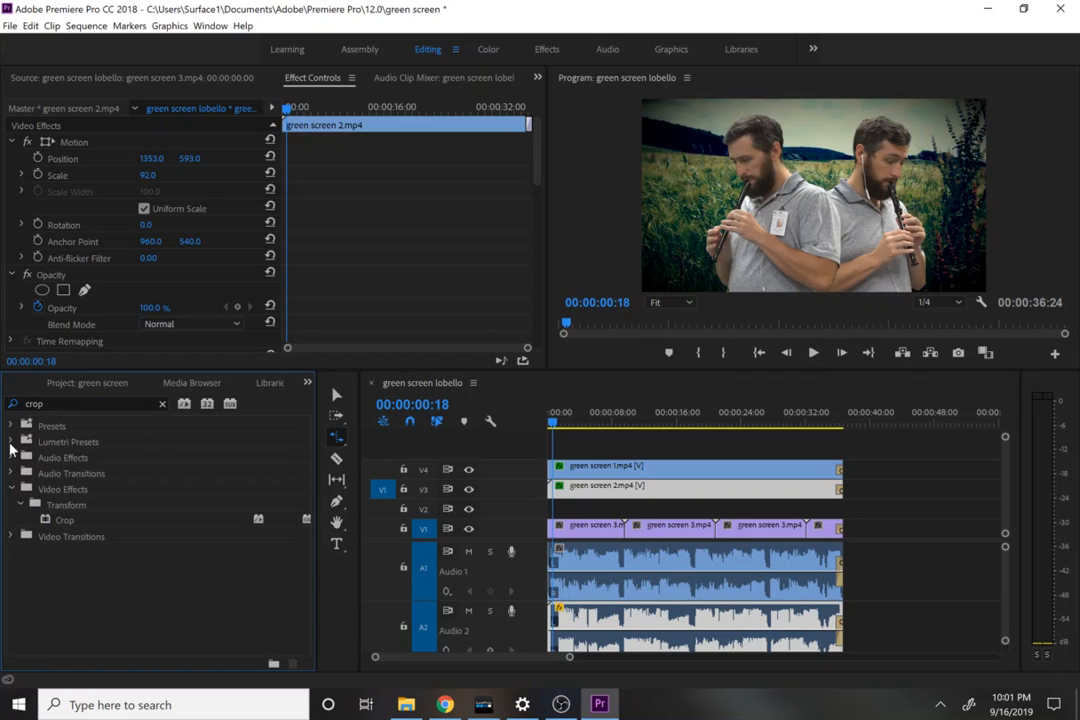
Step: Apply the Lightning video effect to green screen 1.mp4 on track V4 and play the sequence briefly to preview it
click(162, 404)
click(106, 405)
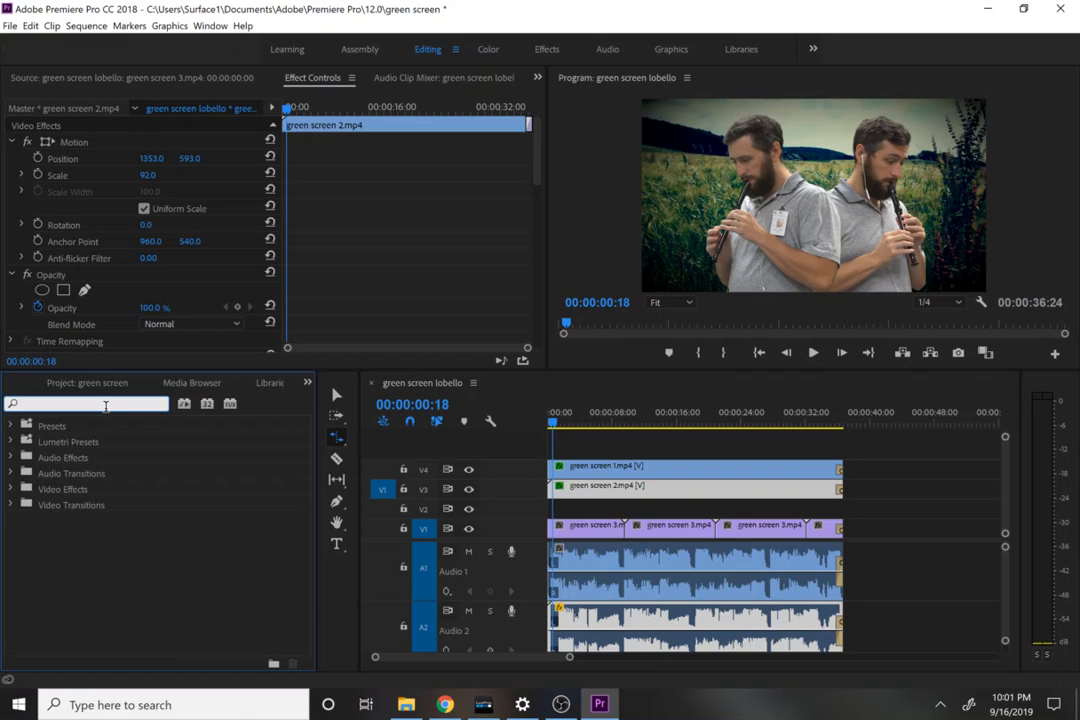
text(lighting)
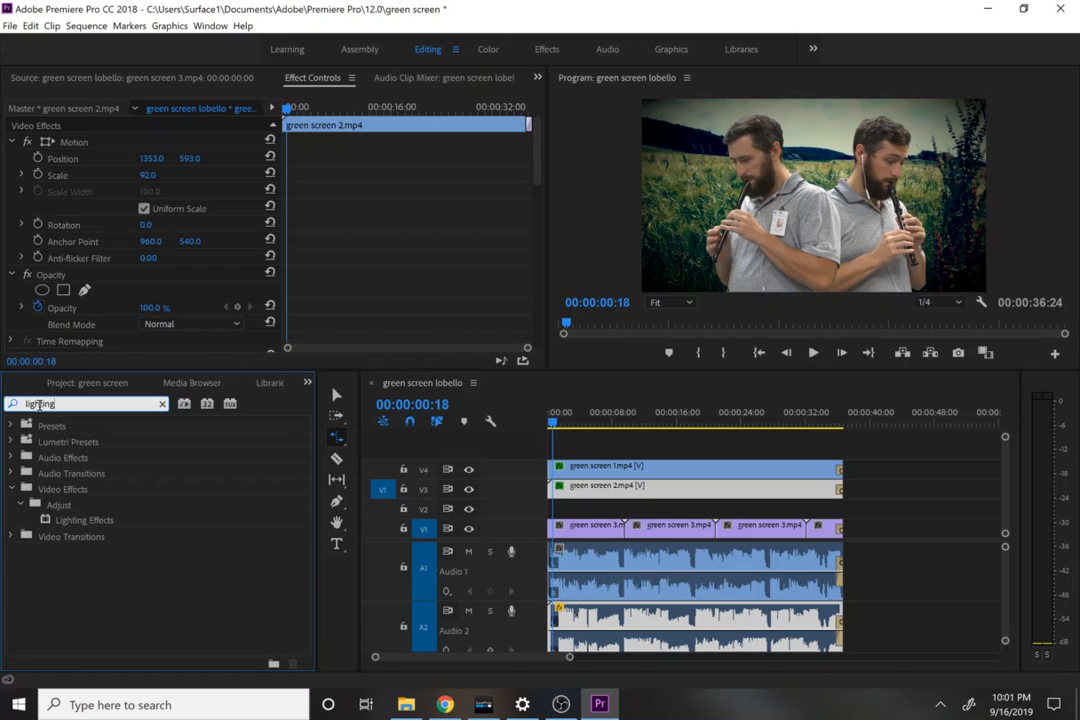
click(40, 404)
text(n)
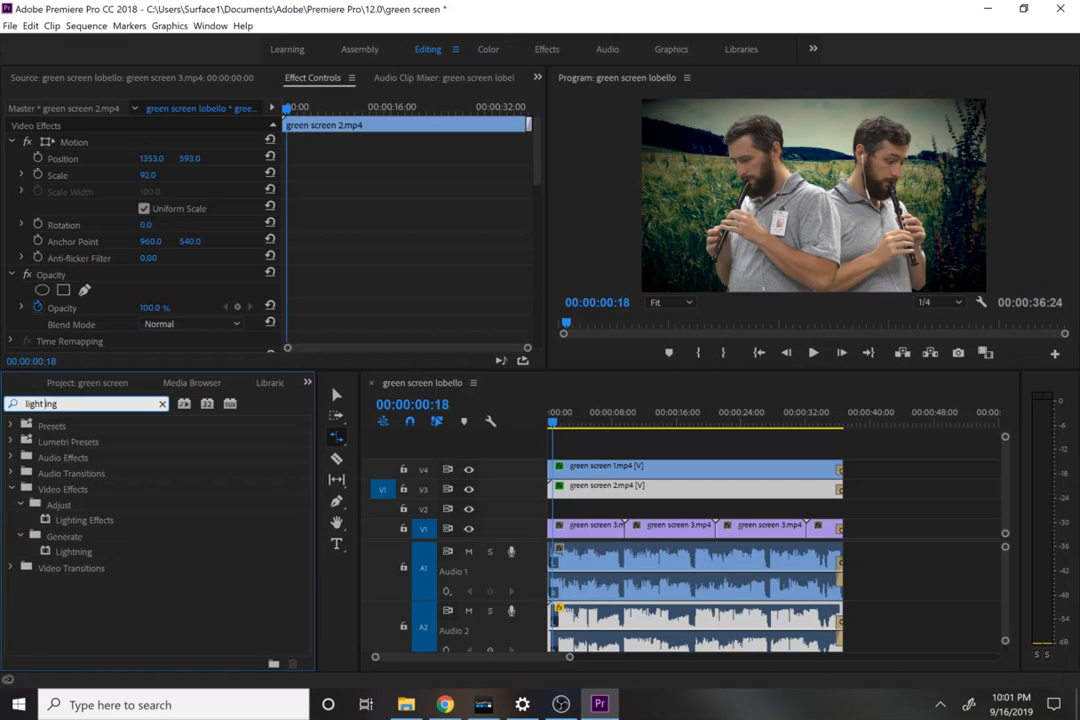
click(76, 521)
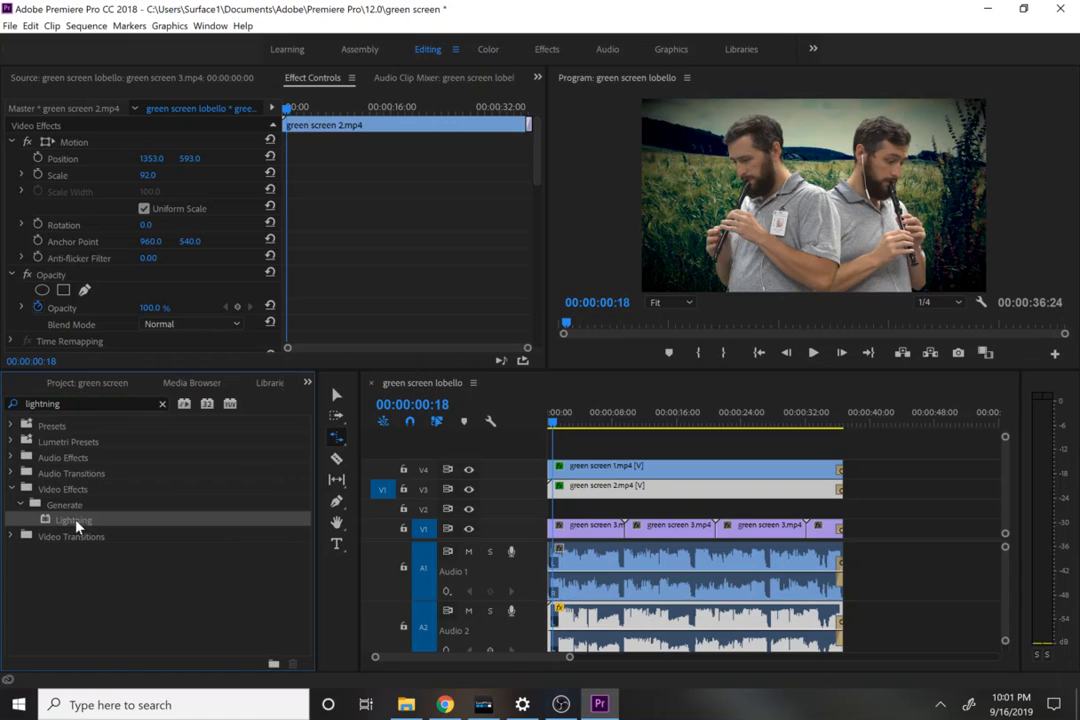
drag(76, 521, 617, 473)
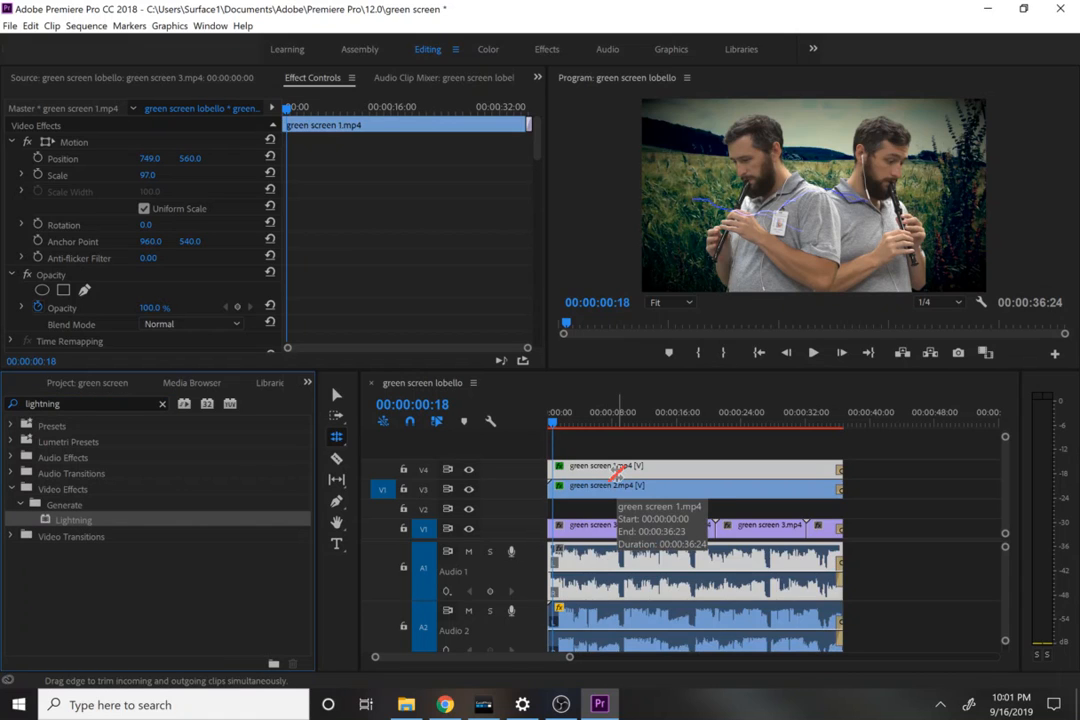
key(space)
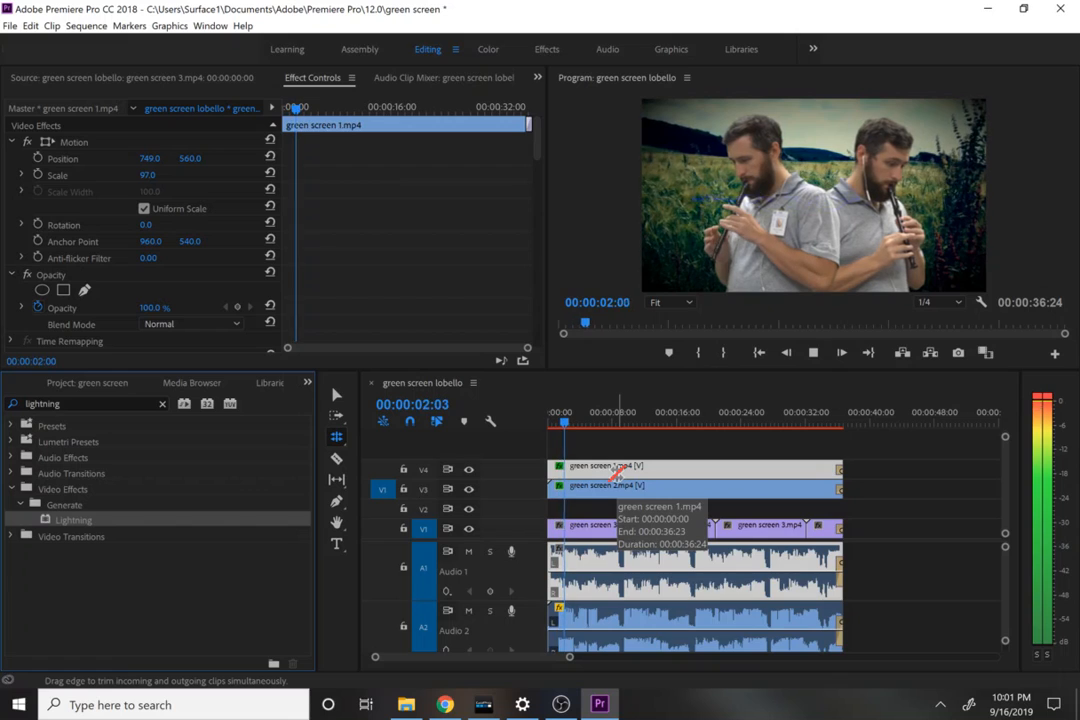
key(space)
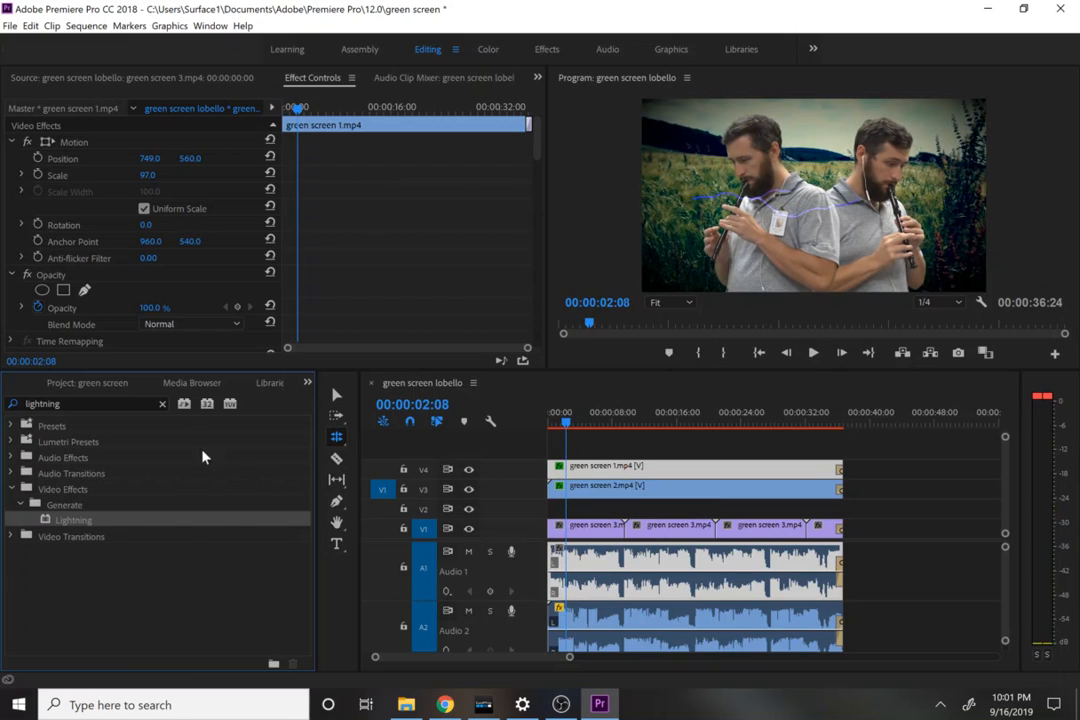
click(164, 405)
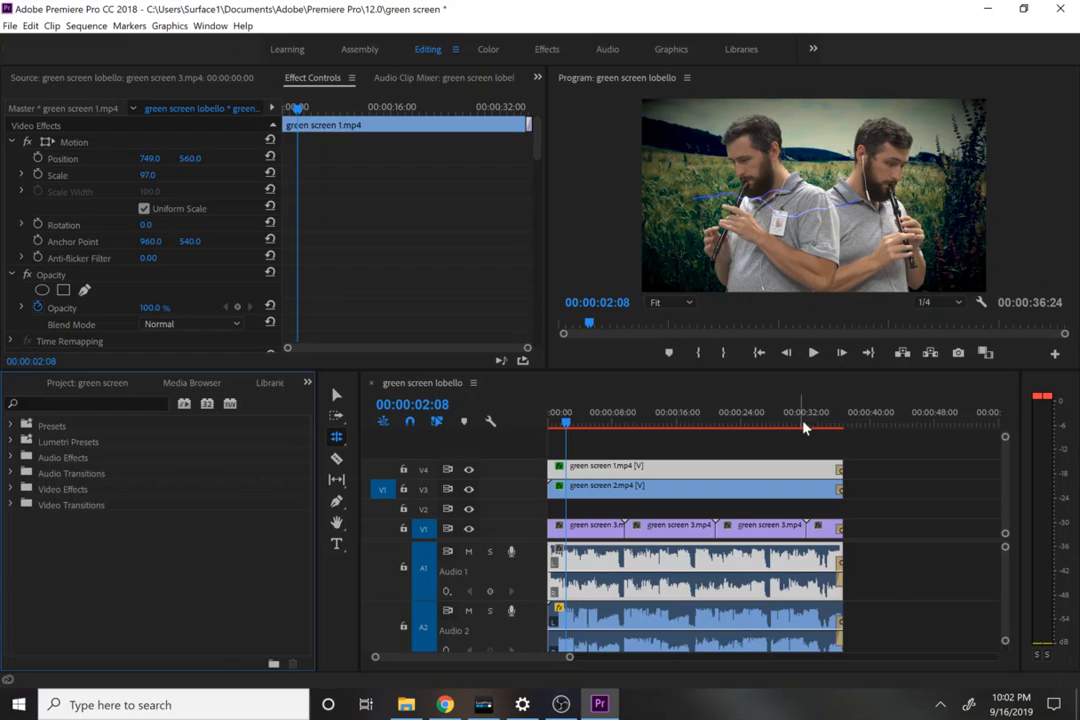
Step: Add a title at 00:00:37:07, after the clips, reading "edited by" with the editor's name on a second line
click(850, 425)
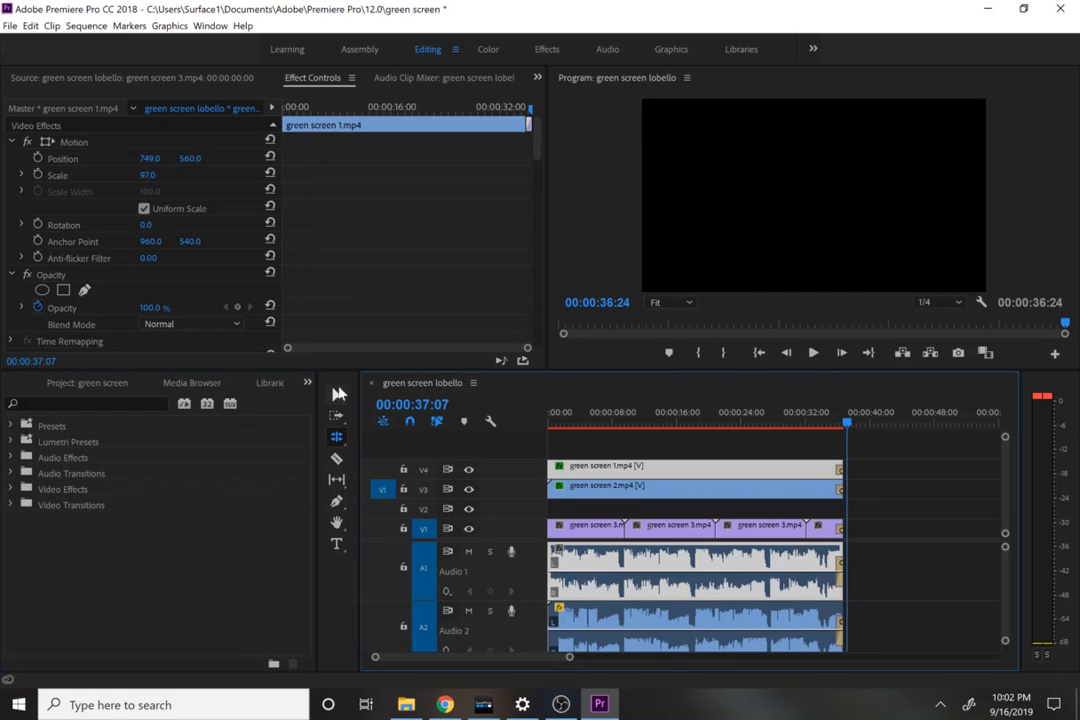
click(338, 541)
click(745, 209)
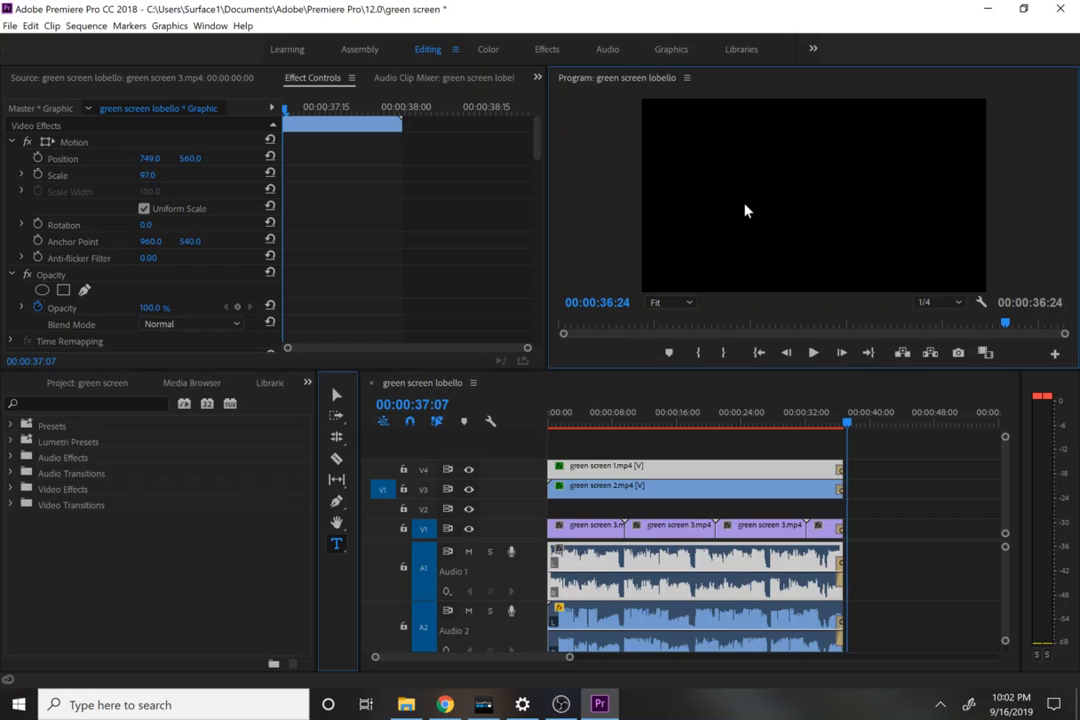
text(edi)
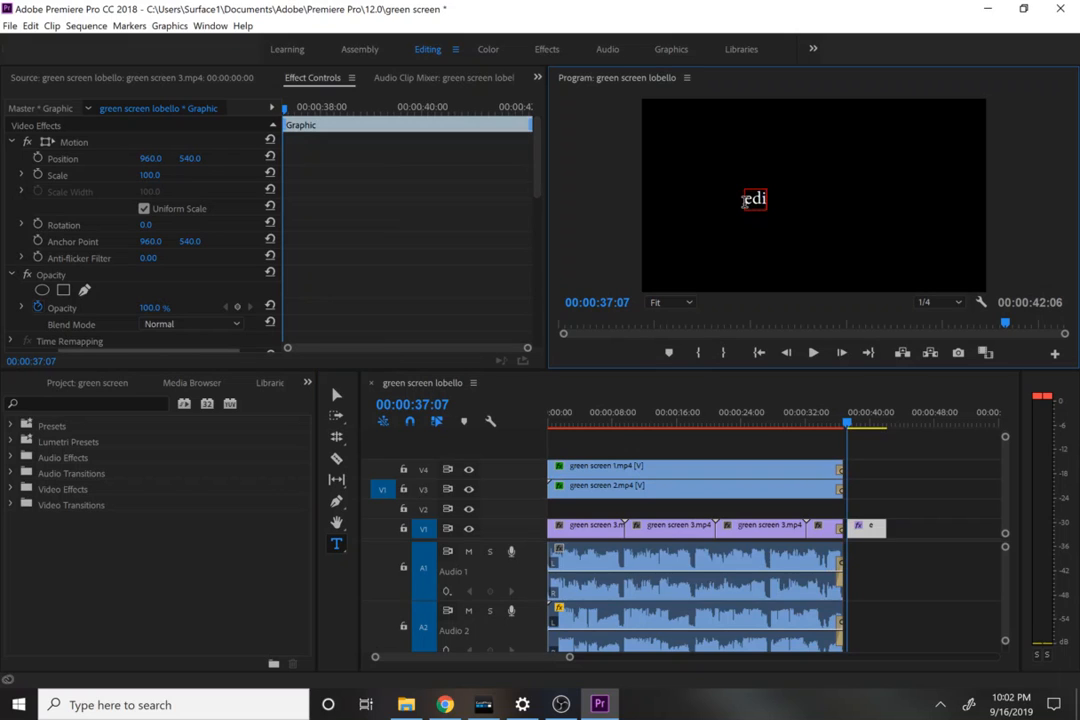
text(ted by)
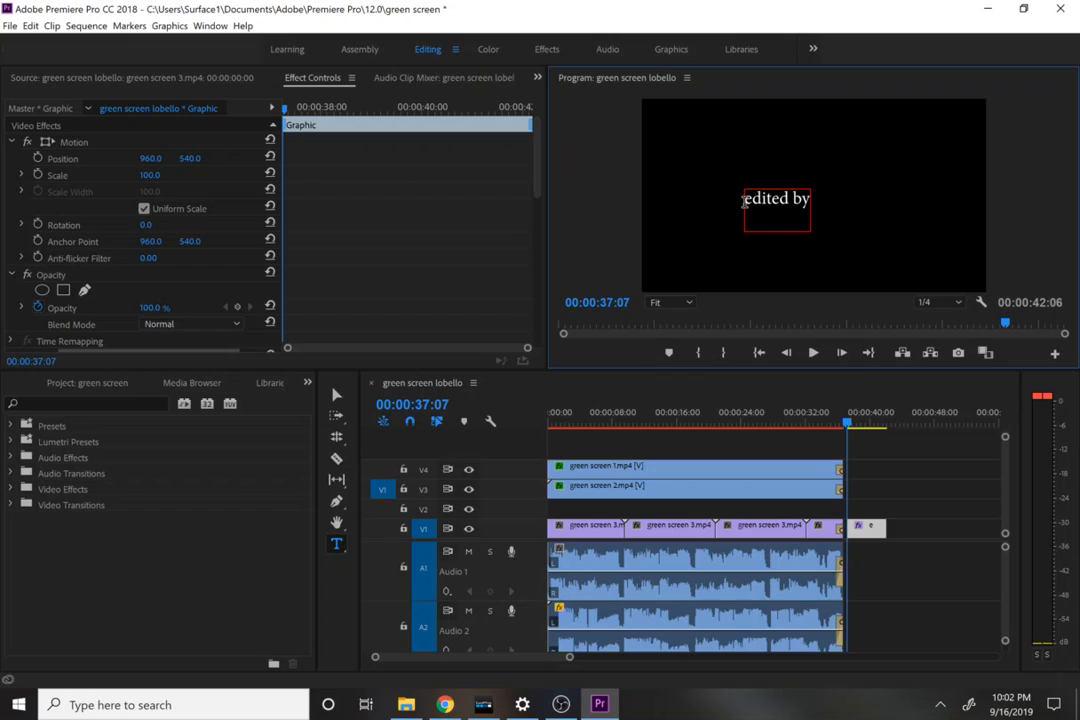
key(Return)
text(Mr. Lobello)
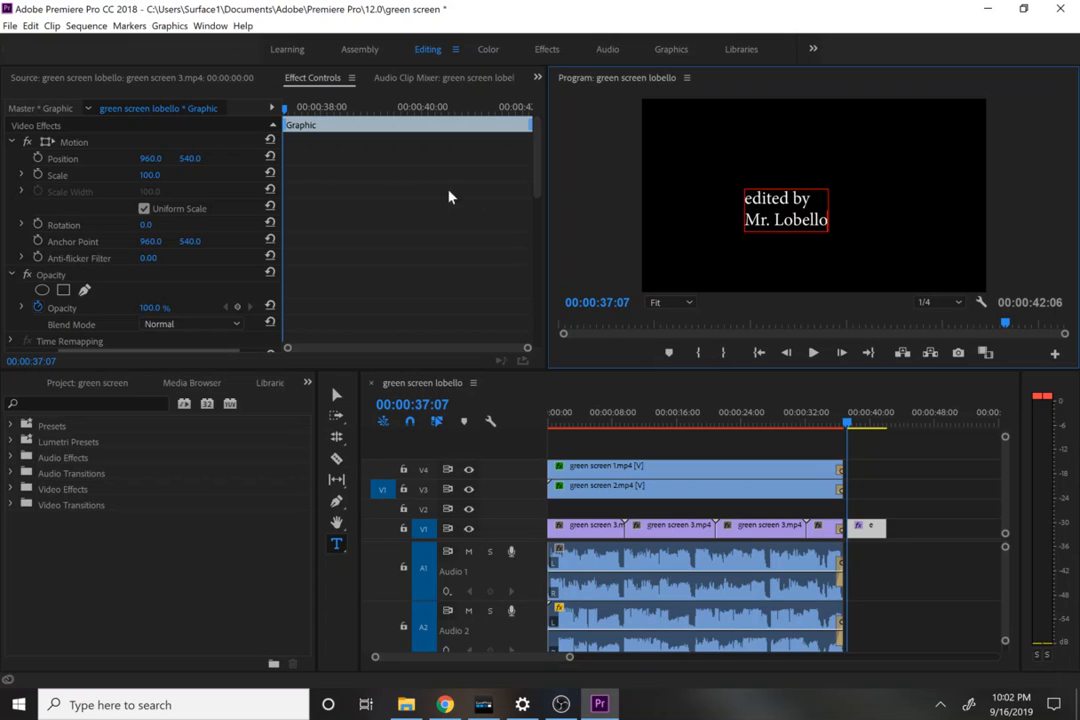
Step: Set the font of the whole credit title to Lemon/Milk
click(540, 199)
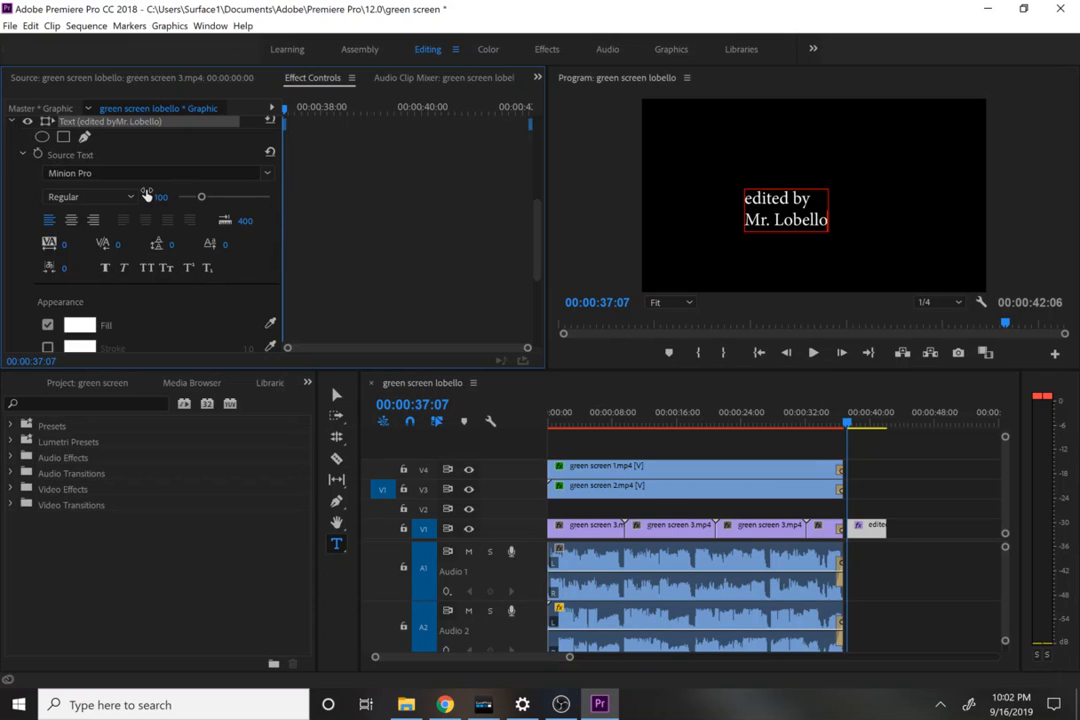
click(106, 164)
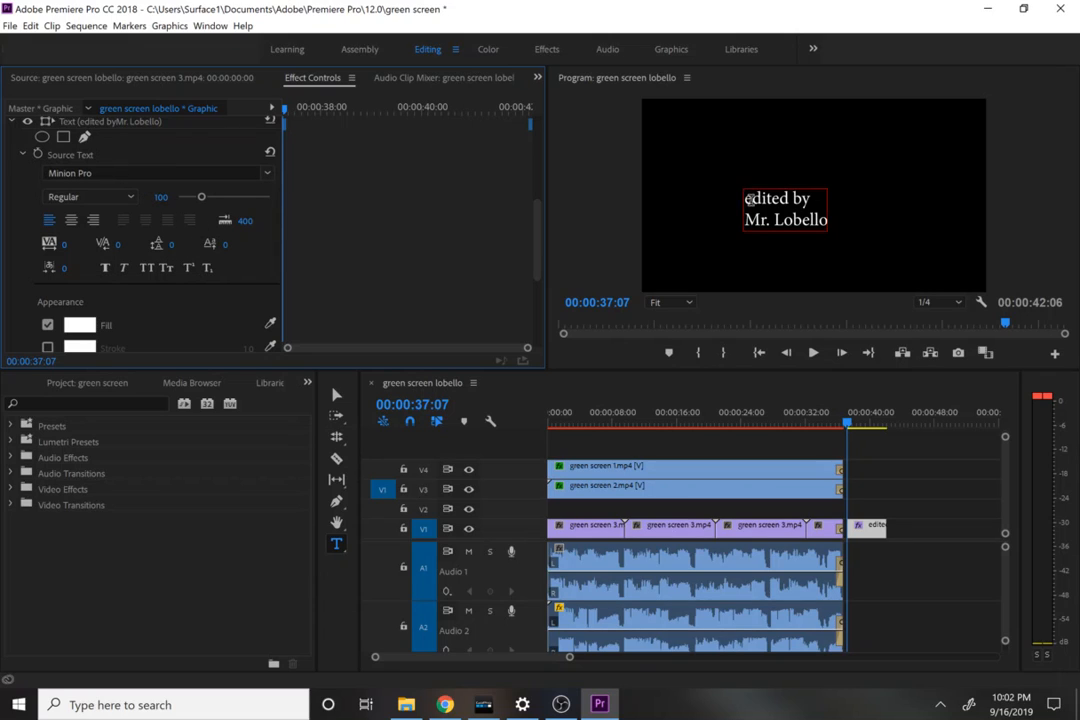
click(751, 199)
key(ctrl+a)
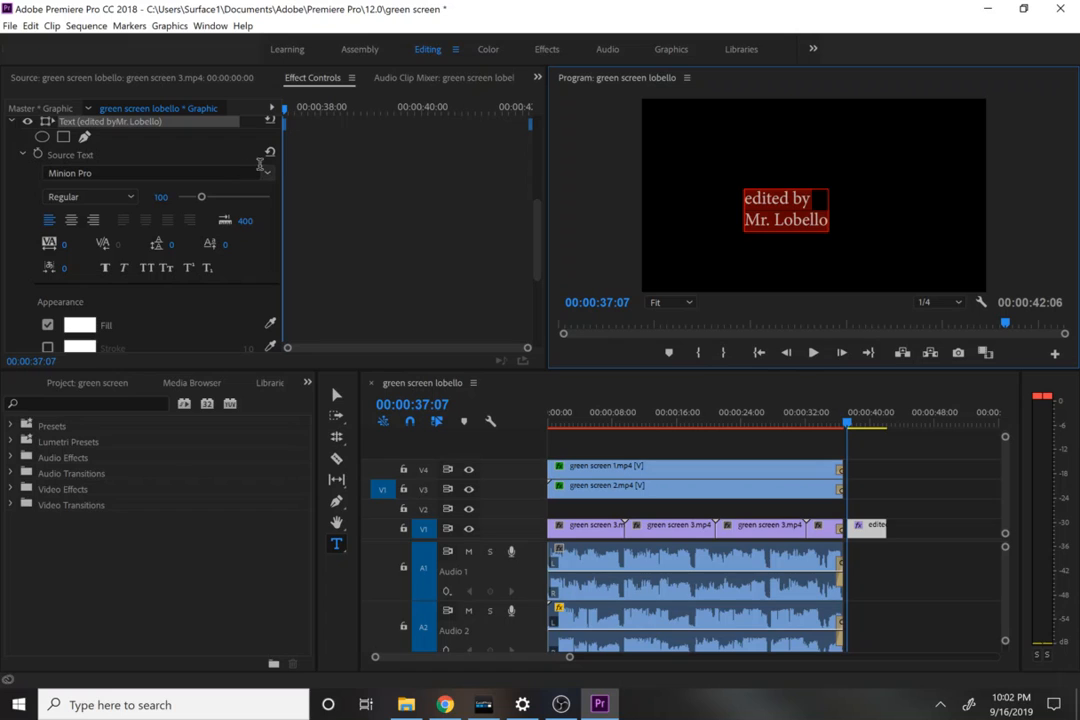
click(257, 172)
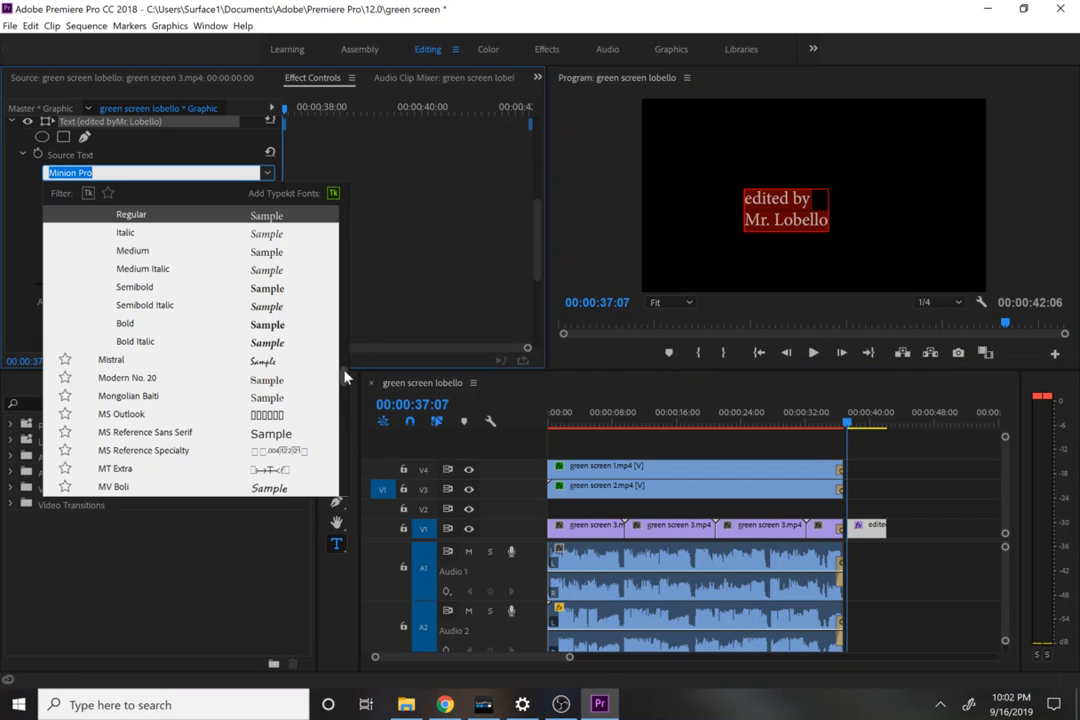
drag(344, 376, 344, 197)
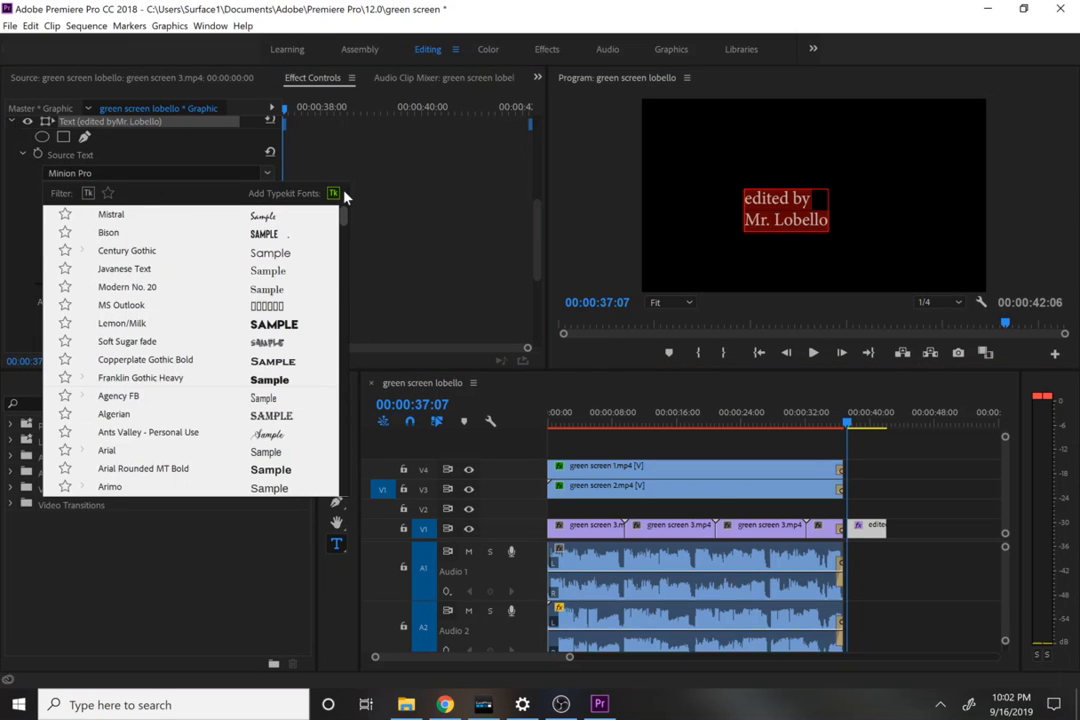
click(220, 324)
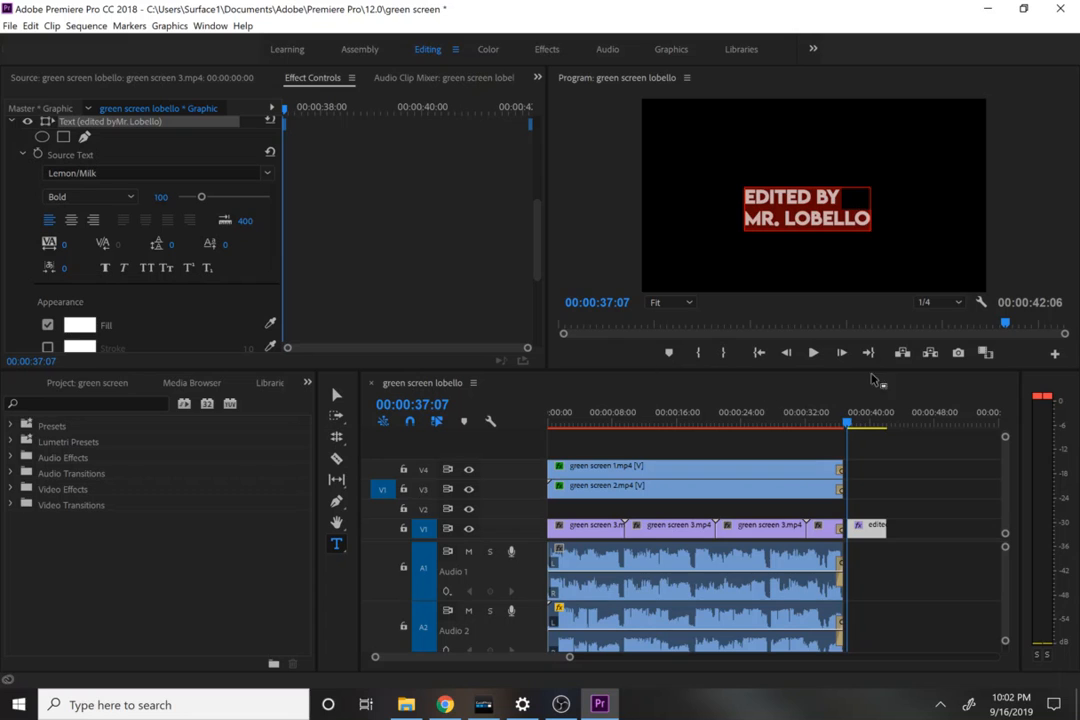
click(9, 26)
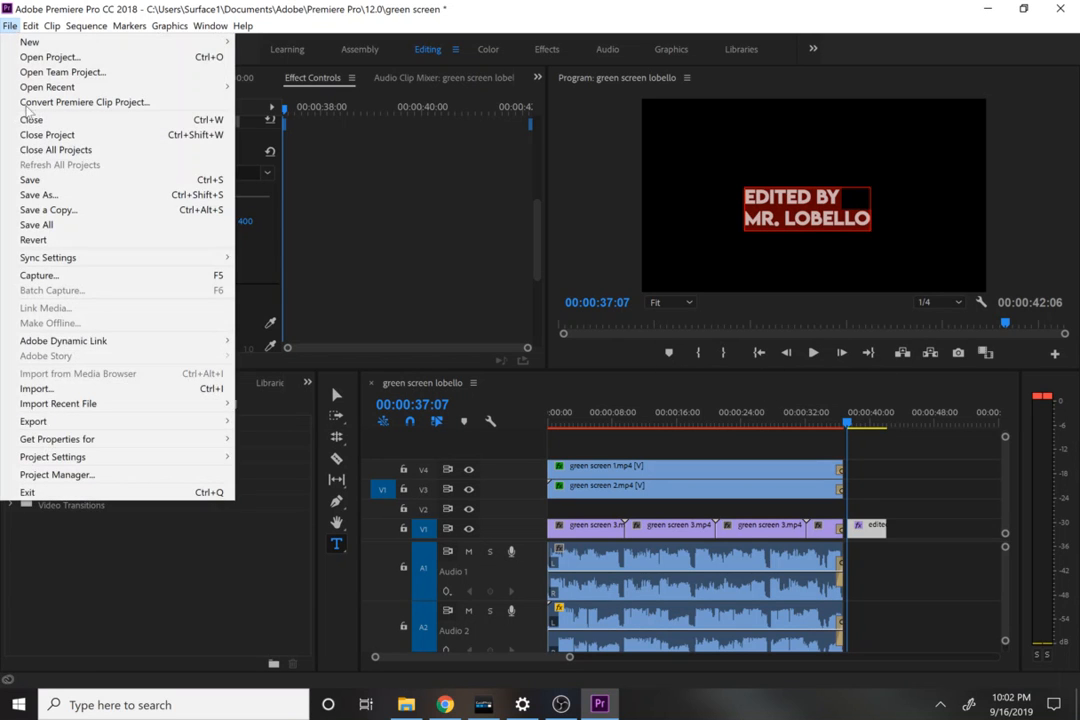
mouse_move(50, 421)
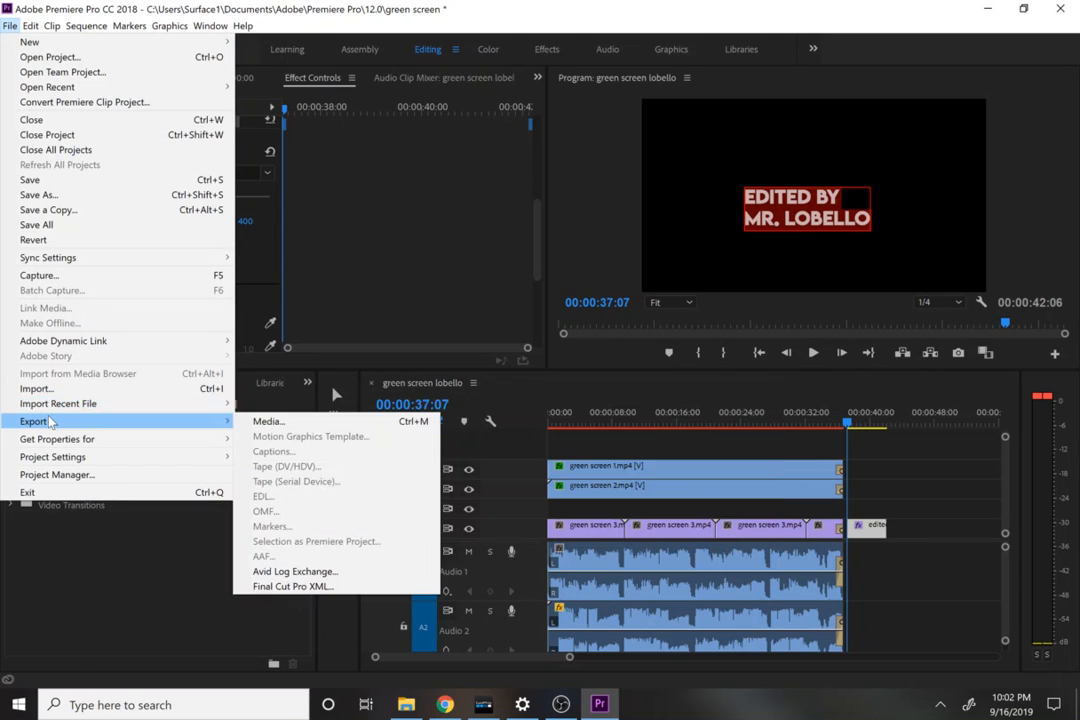
click(275, 421)
Step: Deselect the title and export the sequence as H.264 media with the Match Source - Medium bitrate preset
click(607, 455)
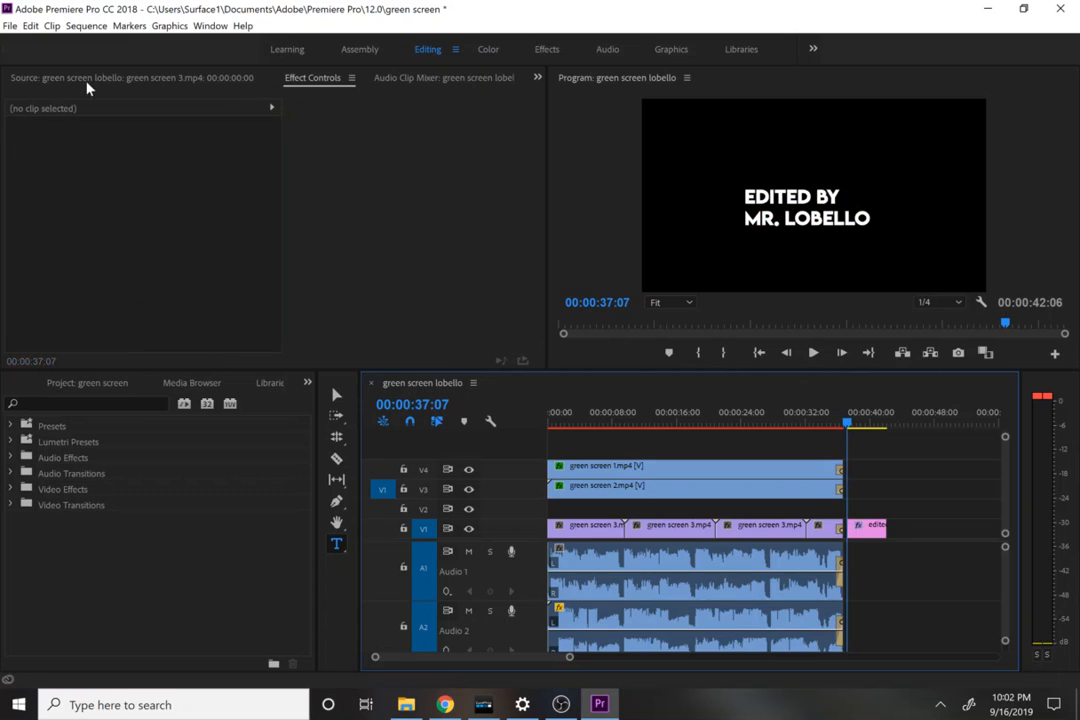
click(11, 25)
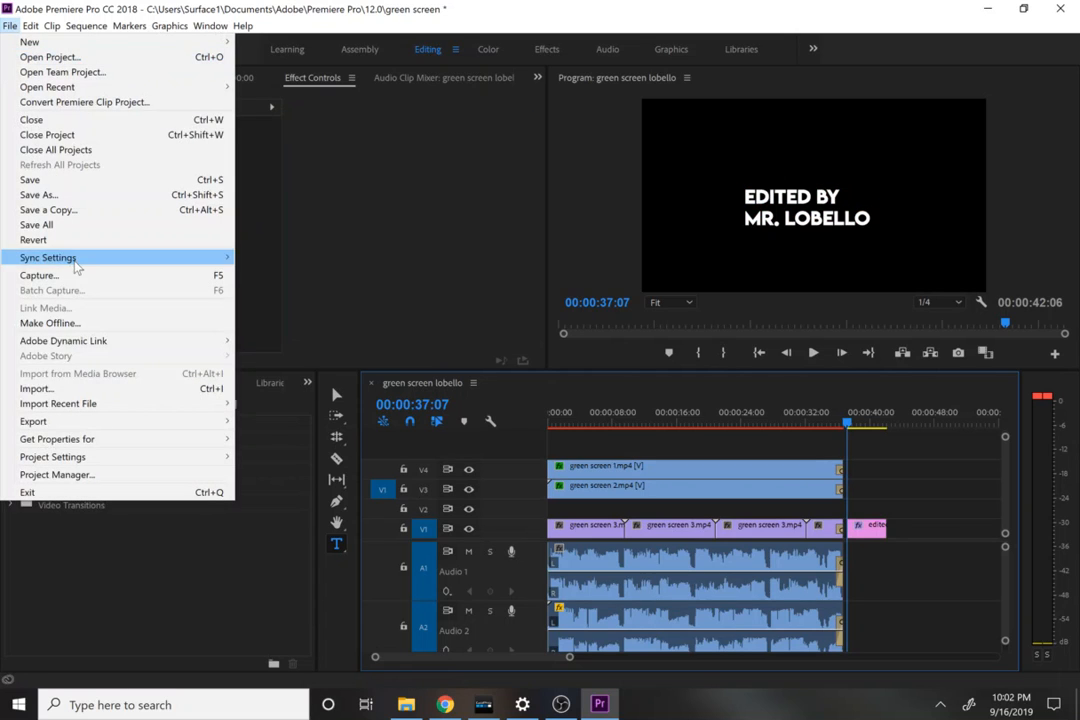
mouse_move(82, 424)
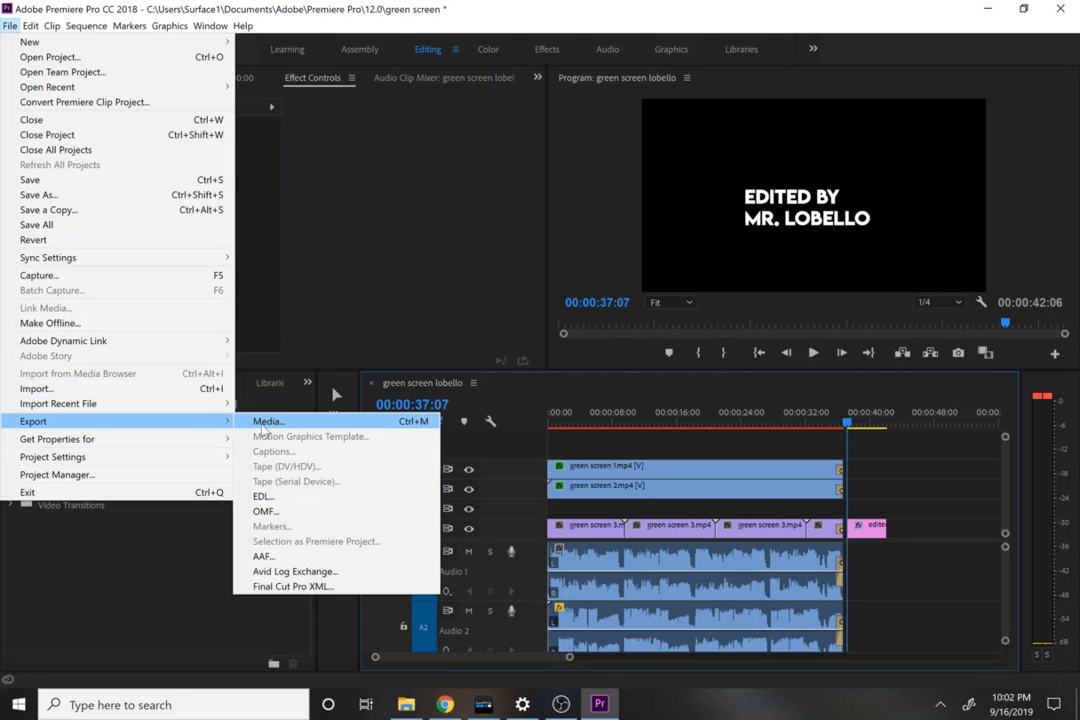
click(262, 421)
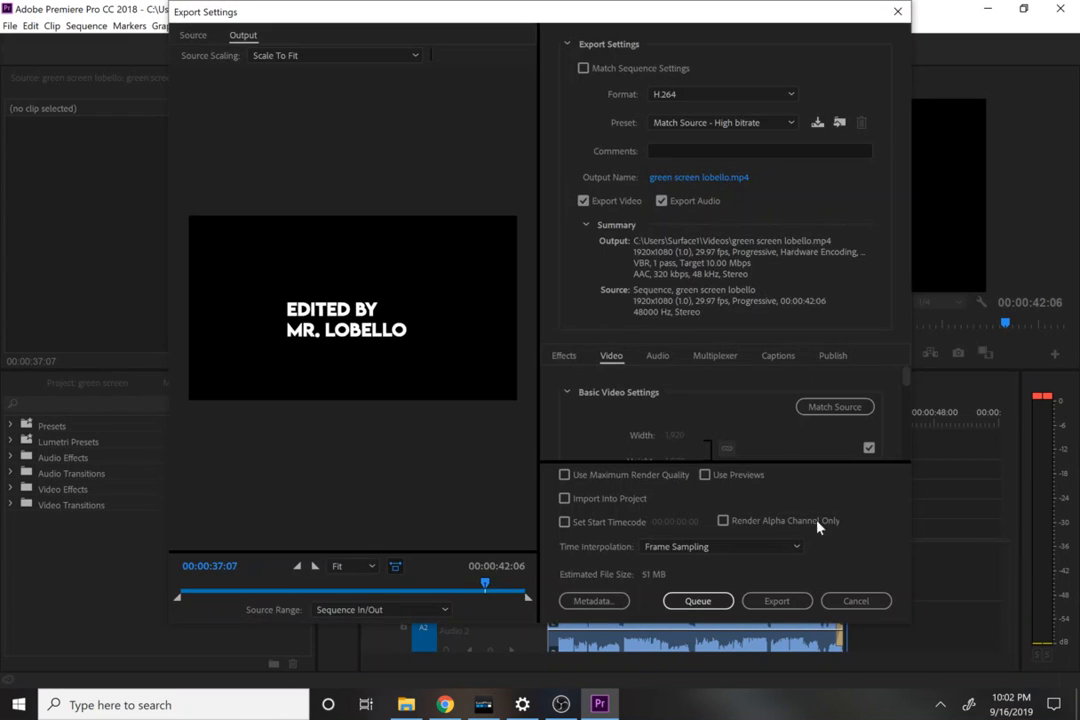
click(684, 125)
click(688, 157)
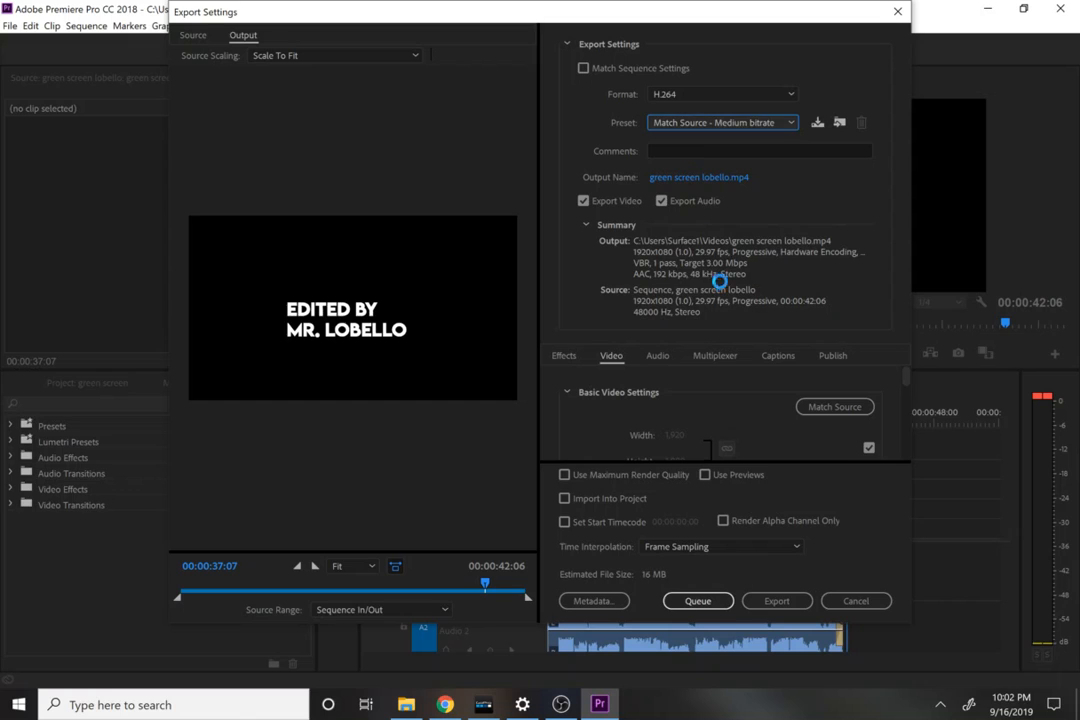
click(777, 601)
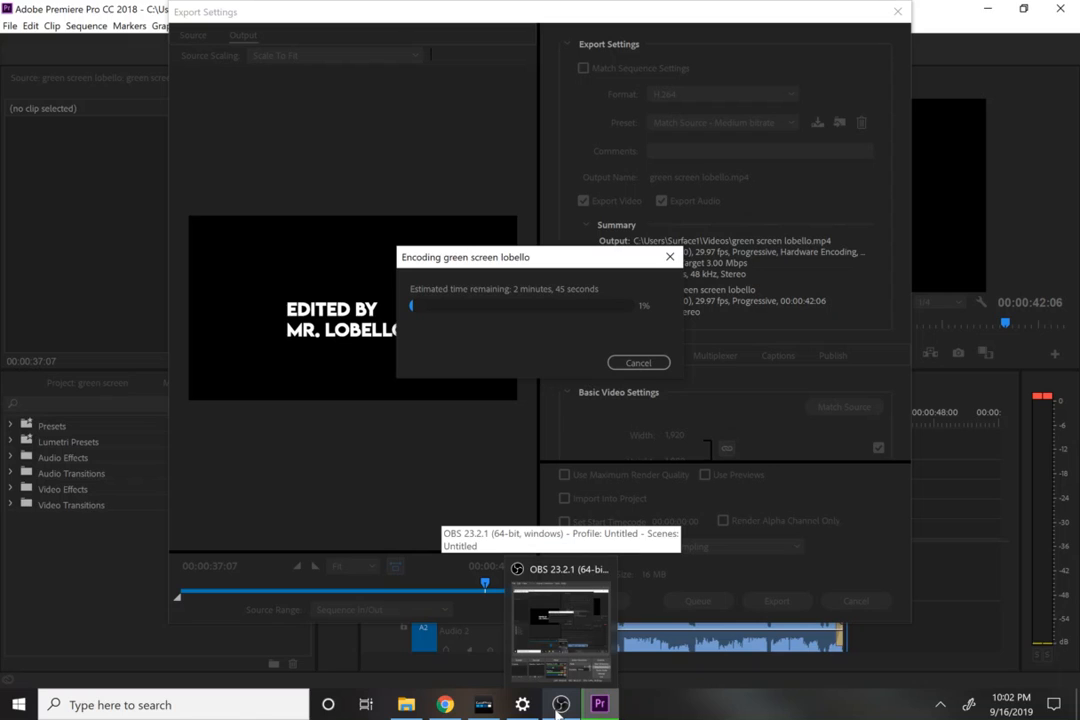
click(558, 706)
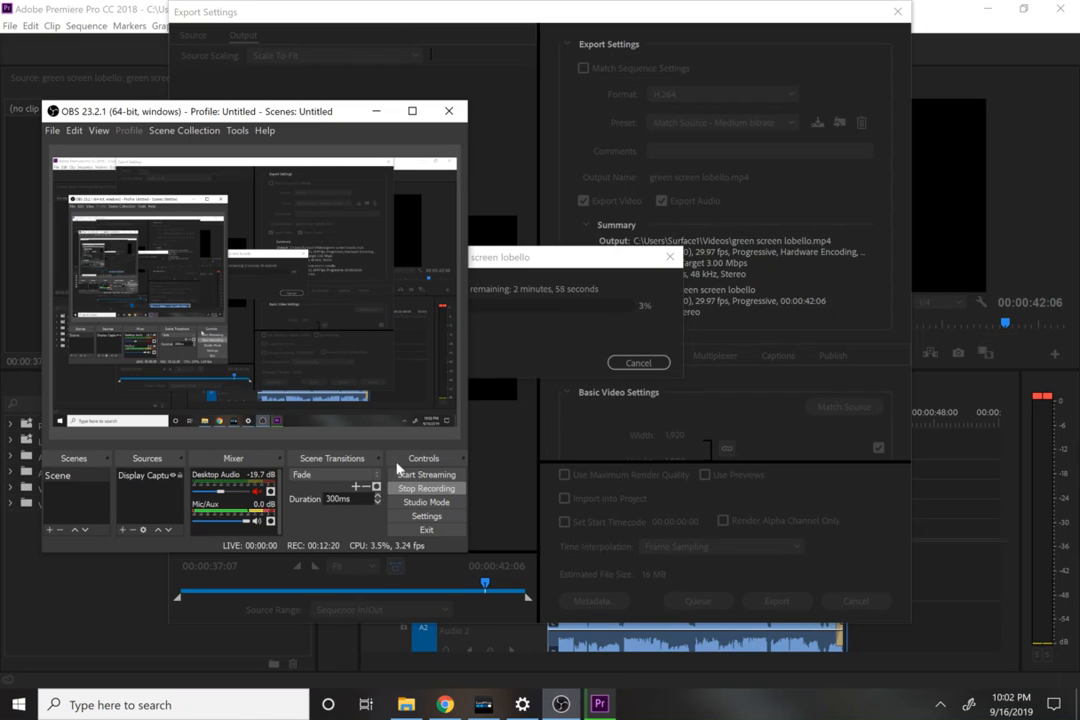